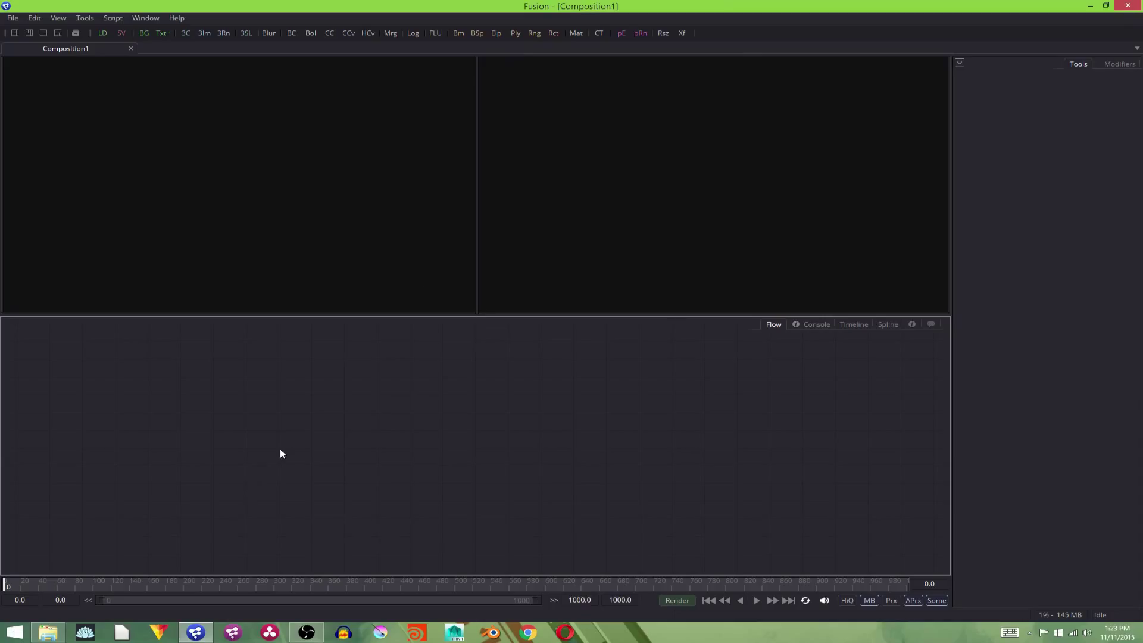
Step: Open the Bins library on the empty Clips category under Library and move the window aside
key("ctrl+b")
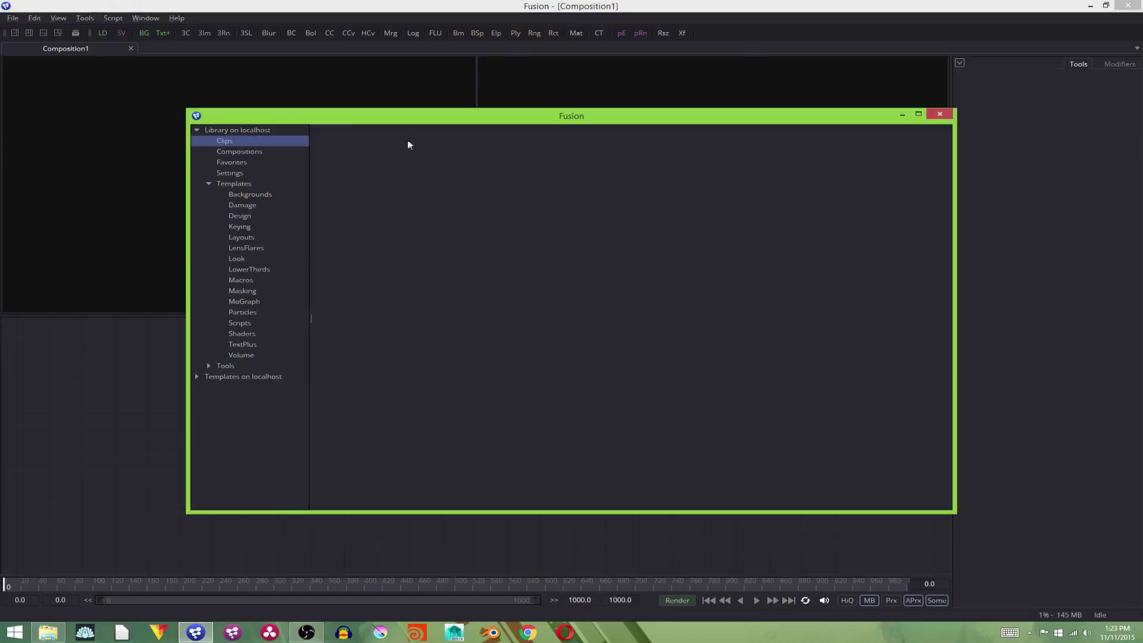
left_click(244, 130)
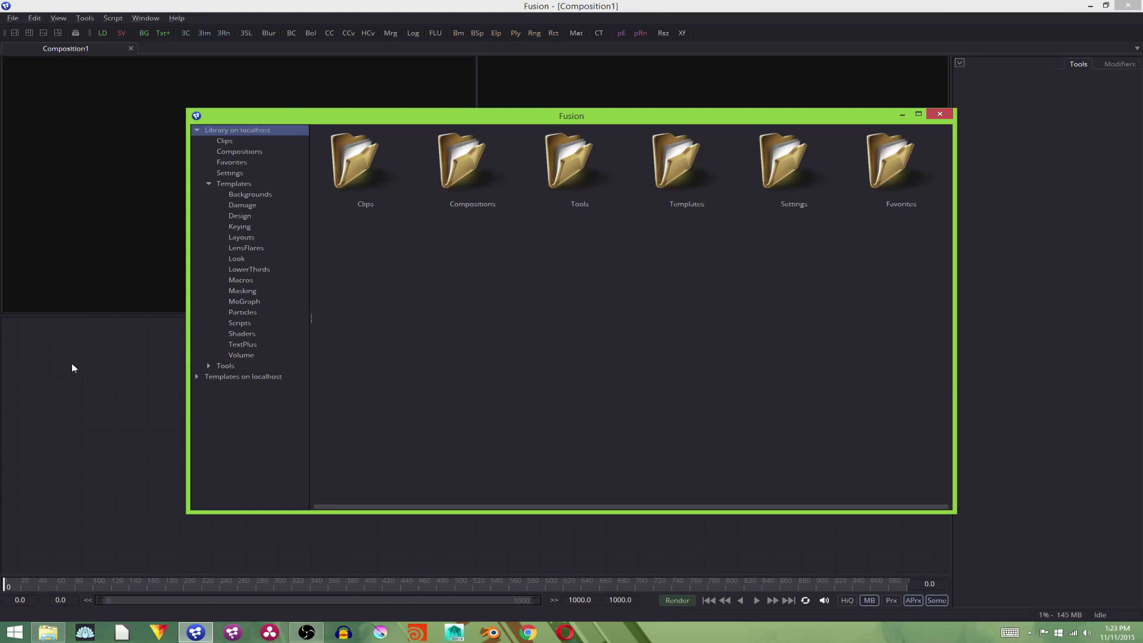
left_click(251, 140)
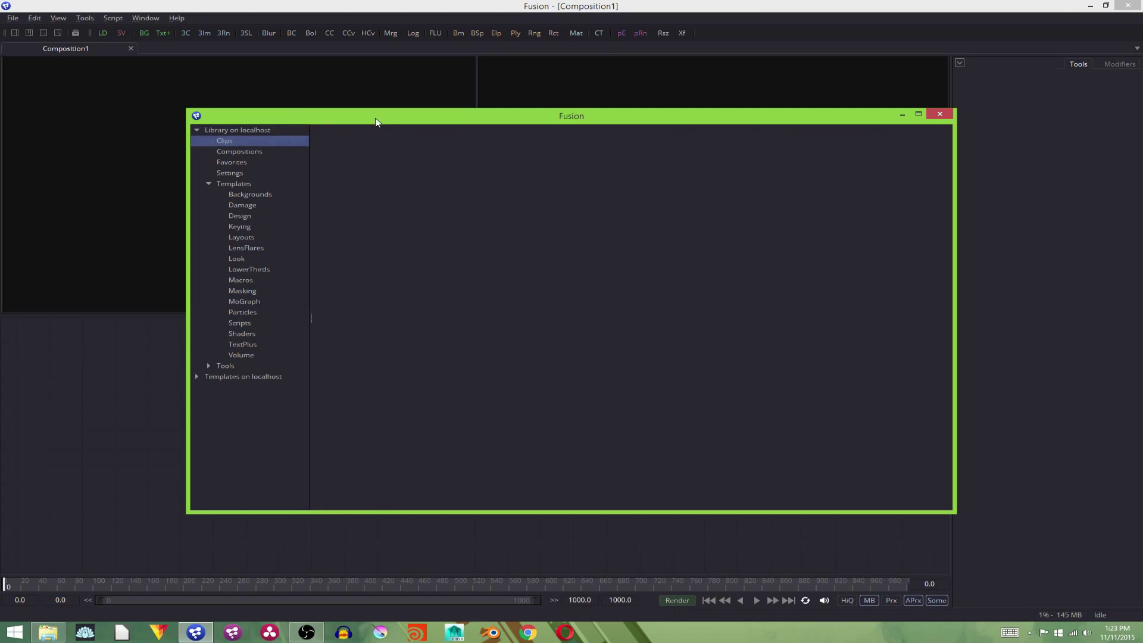
left_click_drag(376, 118, 463, 76)
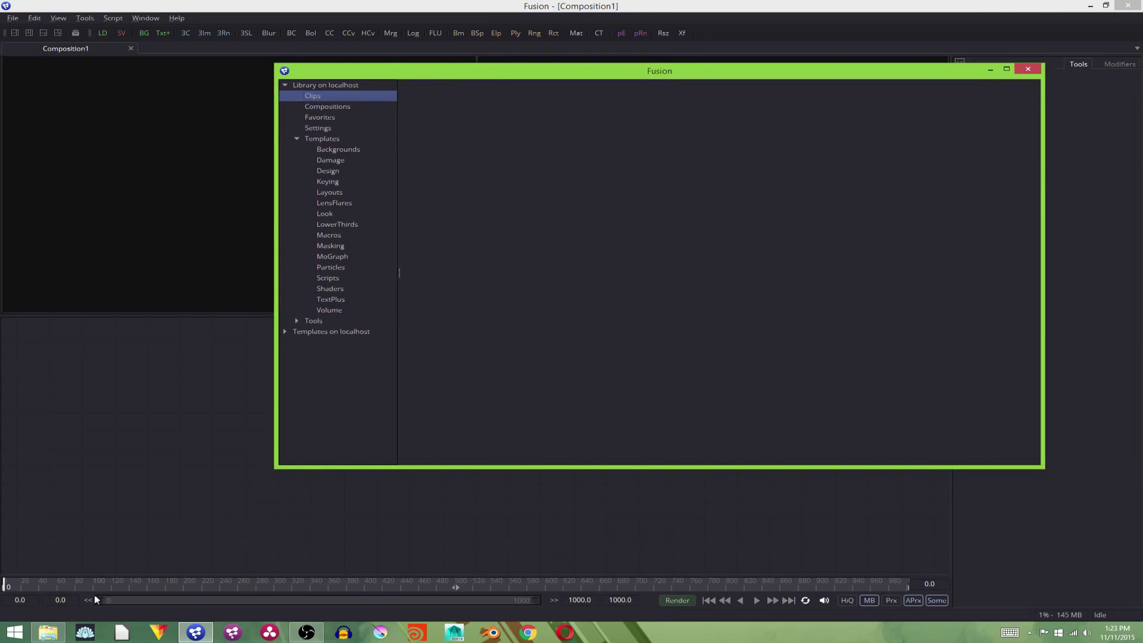
Step: Drag gunsmoke, I shot myself in SAO and Muzzle_Flare.png from Tutorial Assets into the Clips bin
left_click(48, 632)
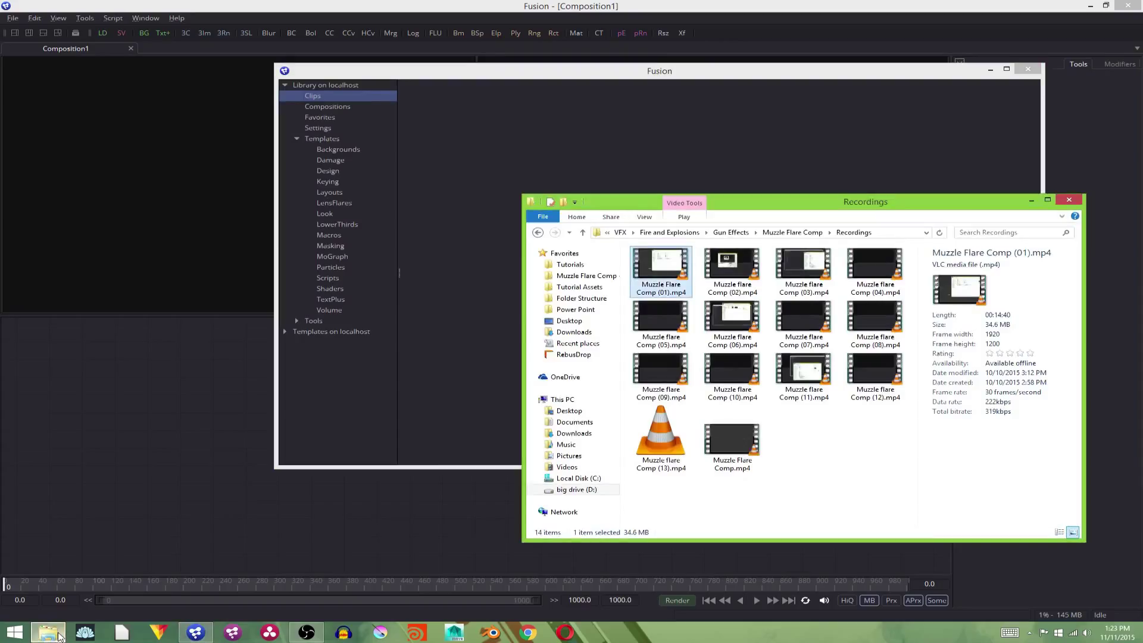
left_click(582, 299)
left_click(580, 287)
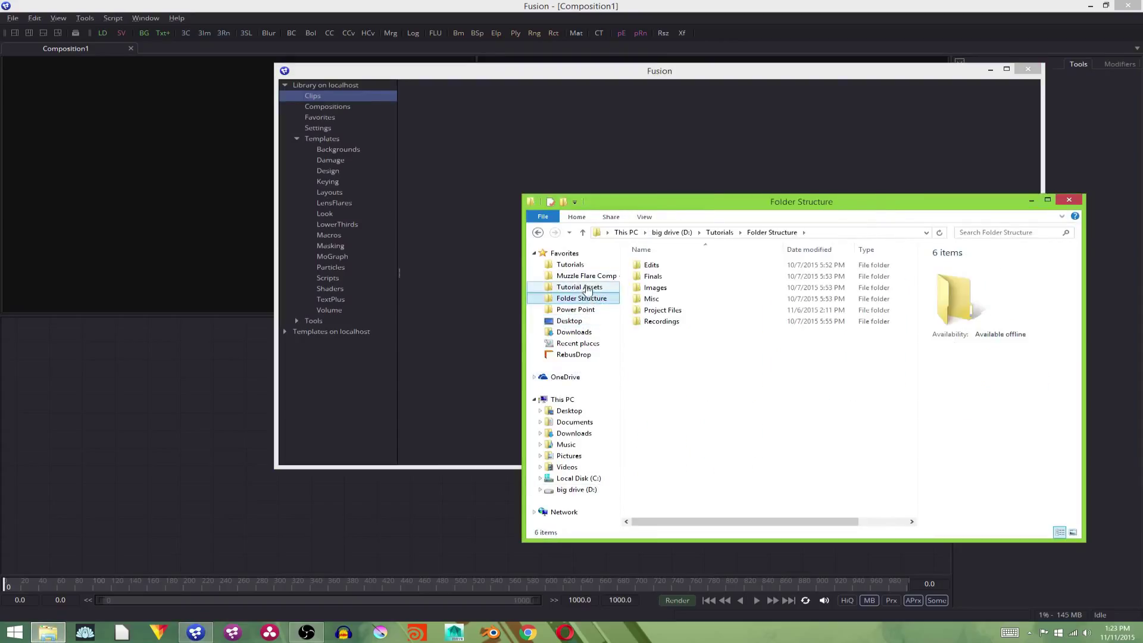
left_click_drag(649, 320, 536, 171)
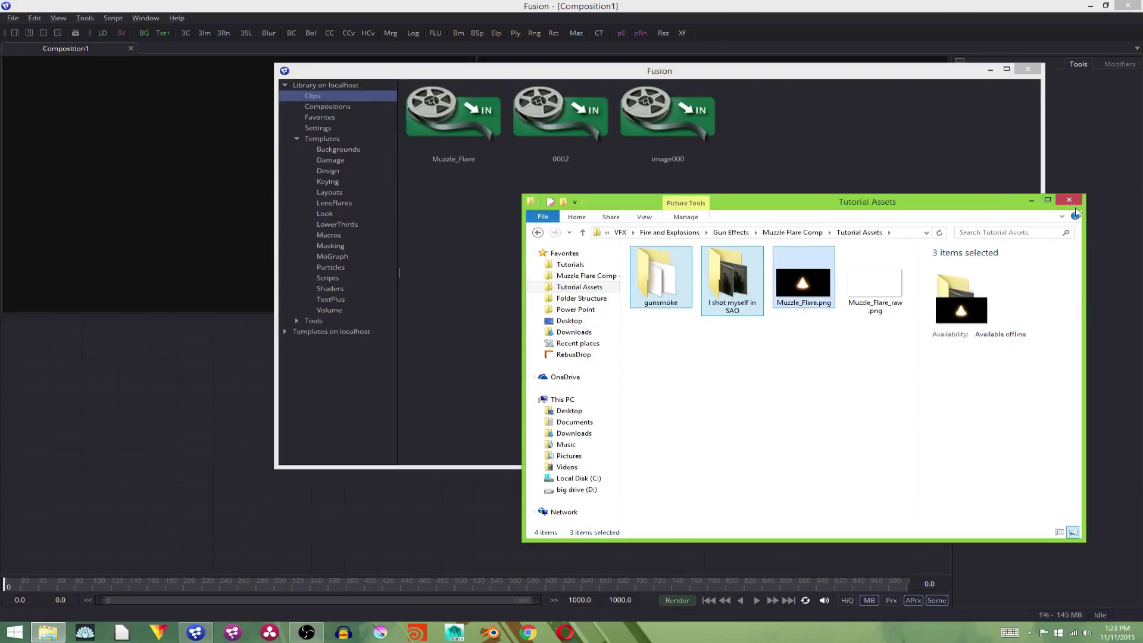
left_click(837, 395)
left_click(715, 281)
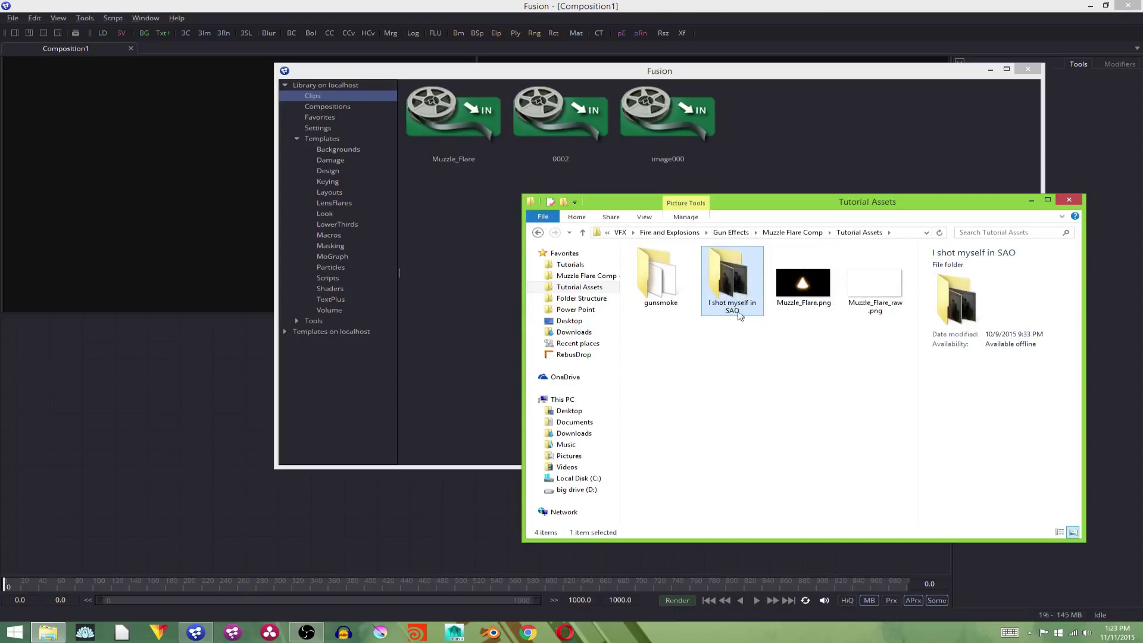
left_click(666, 294)
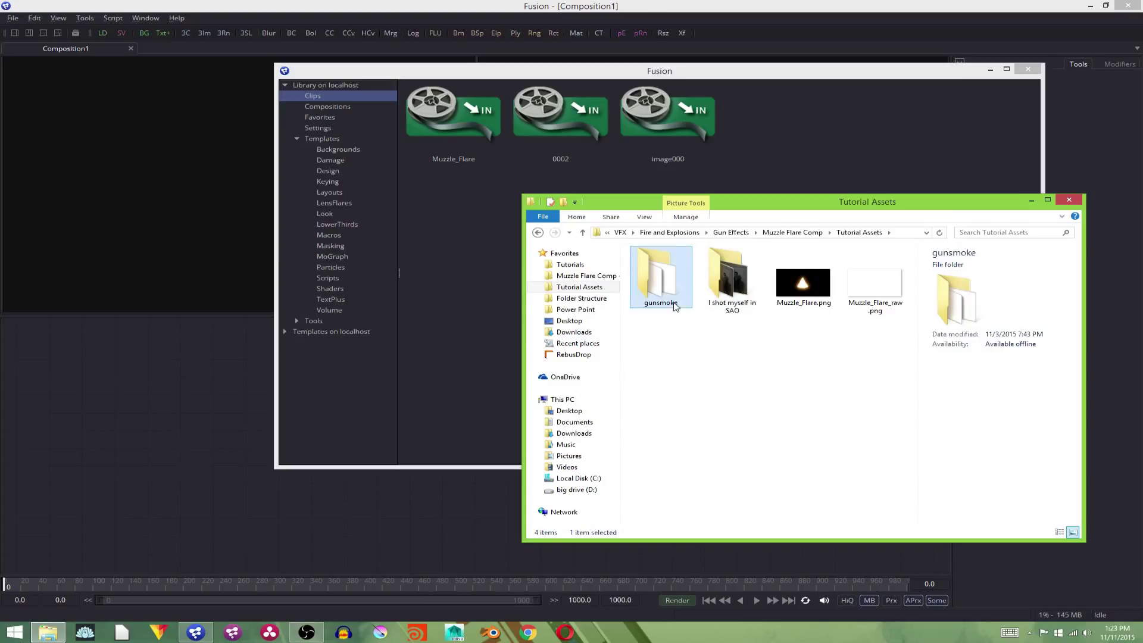
Step: Add the Muzzle_Flare, 0002 and image000 clips to the flow as Loader nodes, then close the library
left_click(1068, 201)
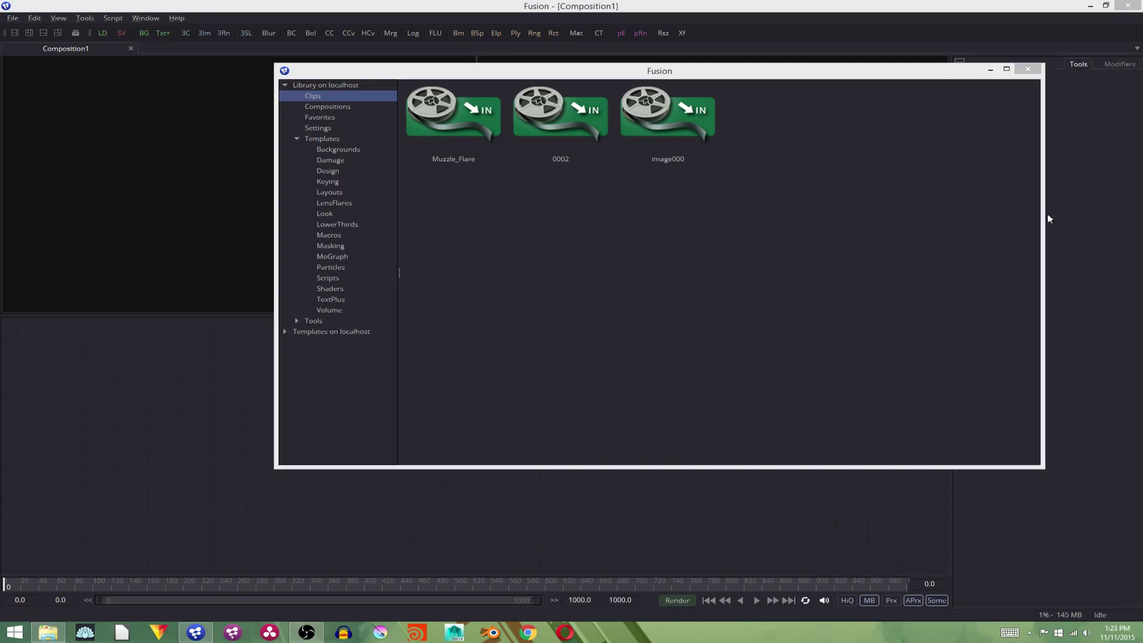
left_click(970, 72)
left_click_drag(971, 72, 1141, 50)
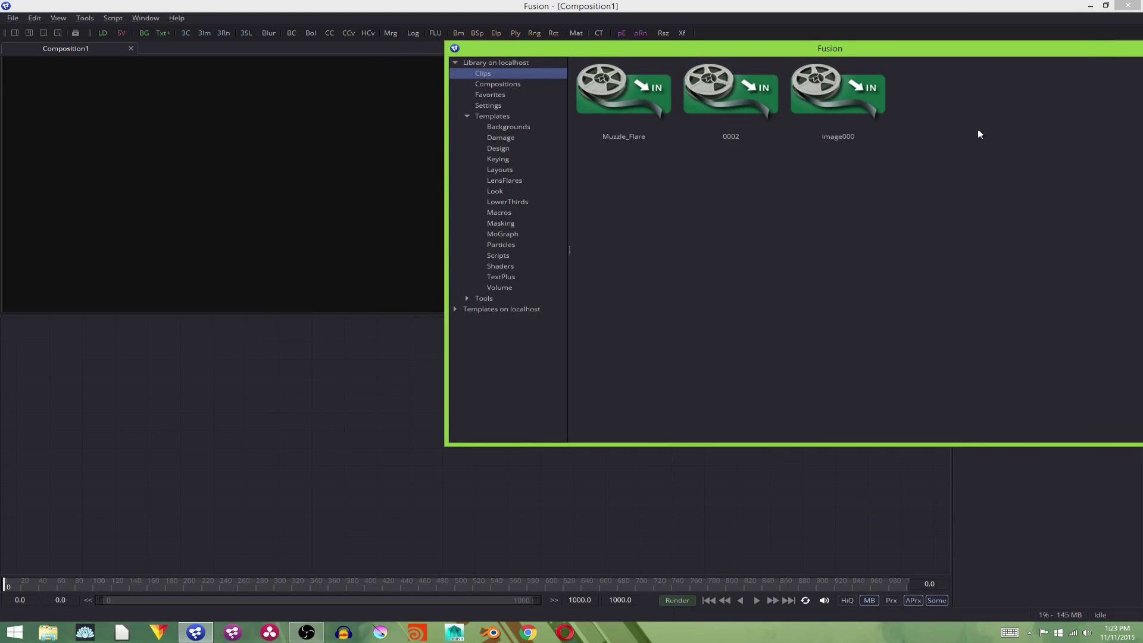
left_click_drag(584, 206, 857, 97)
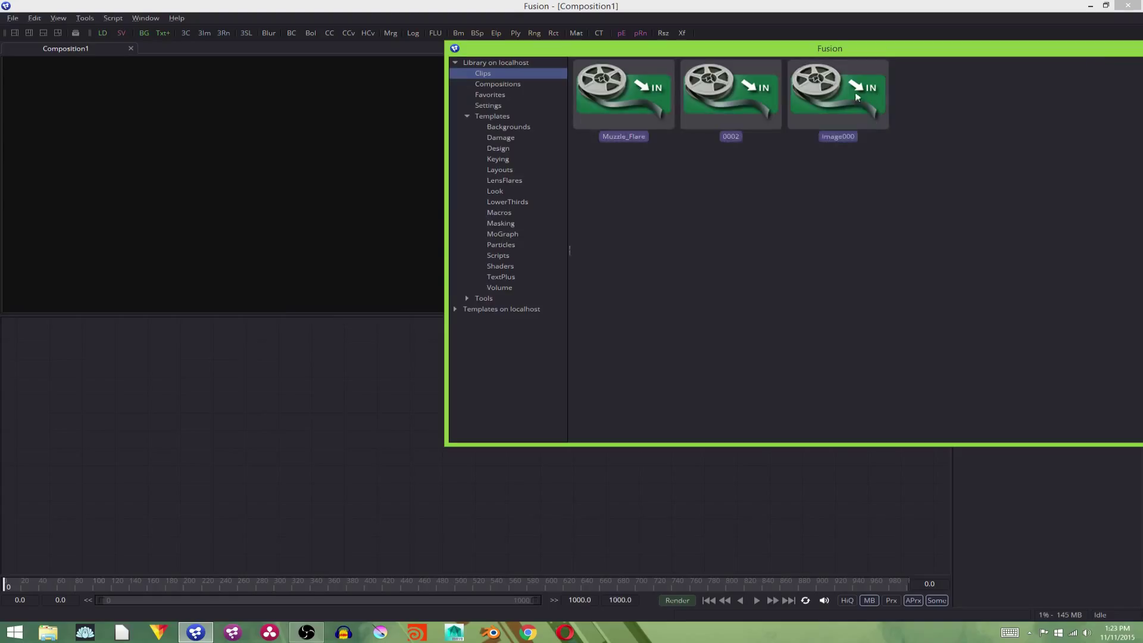
double_click(649, 113)
left_click_drag(717, 139, 325, 453)
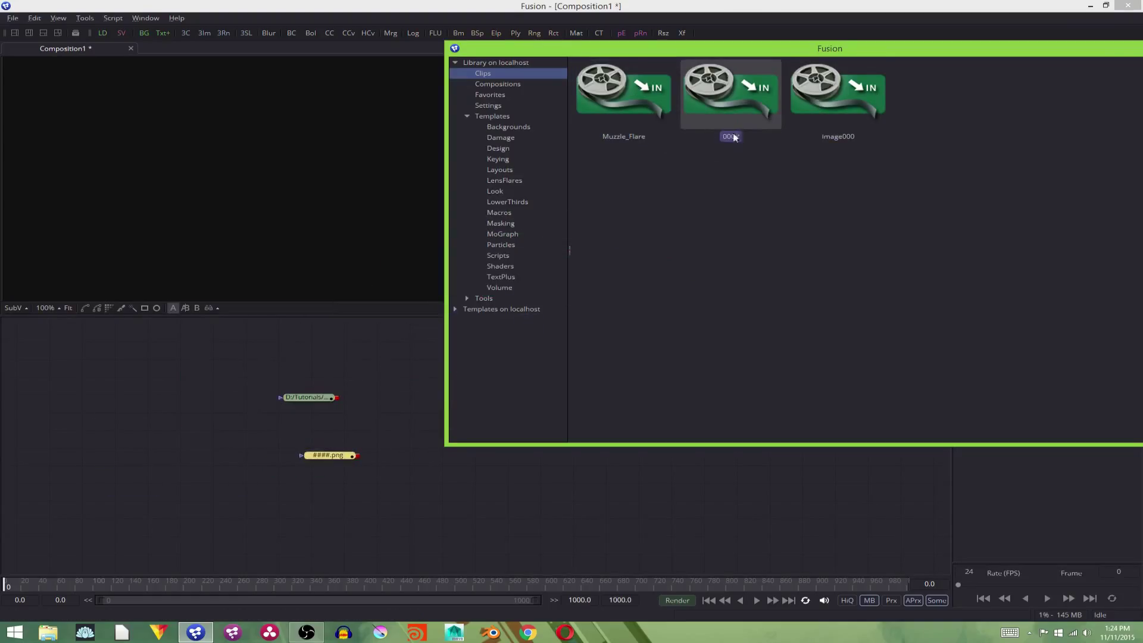
left_click_drag(836, 98, 316, 438)
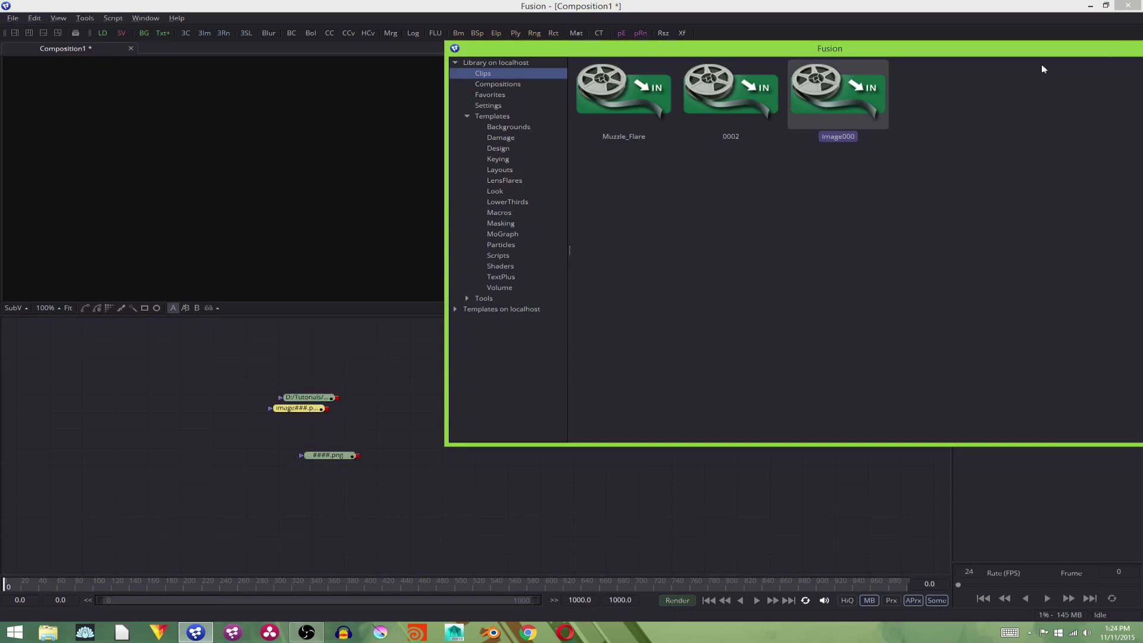
left_click_drag(1087, 50, 891, 65)
left_click(1003, 62)
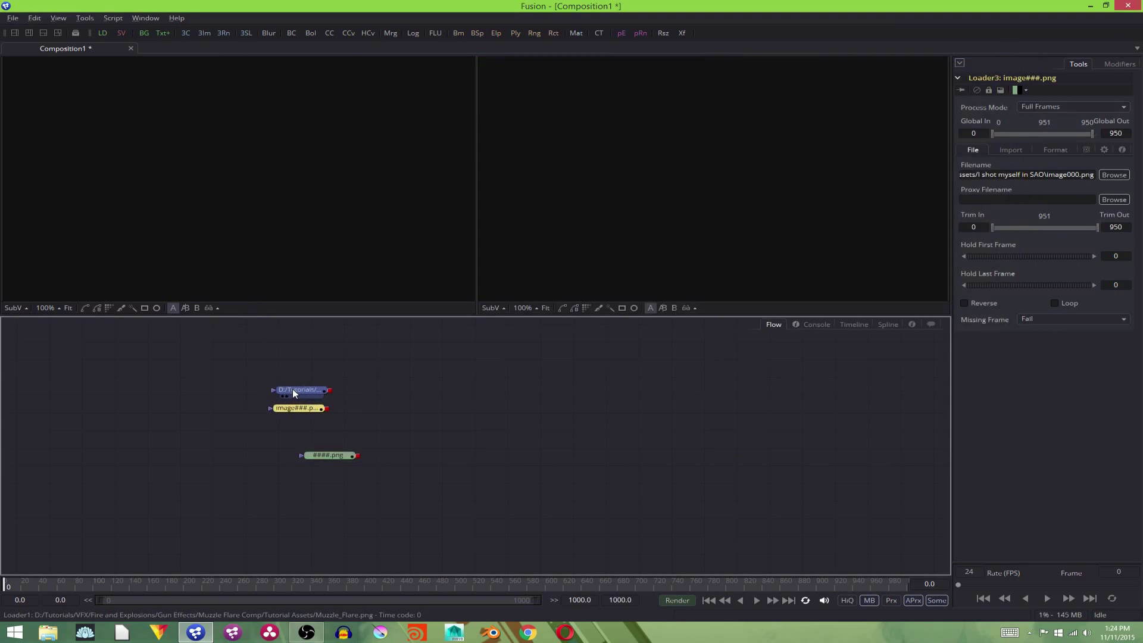
Step: Line up the loaders and display the Muzzle_Flare loader in the left viewer only
left_click(287, 385)
left_click_drag(343, 456, 312, 434)
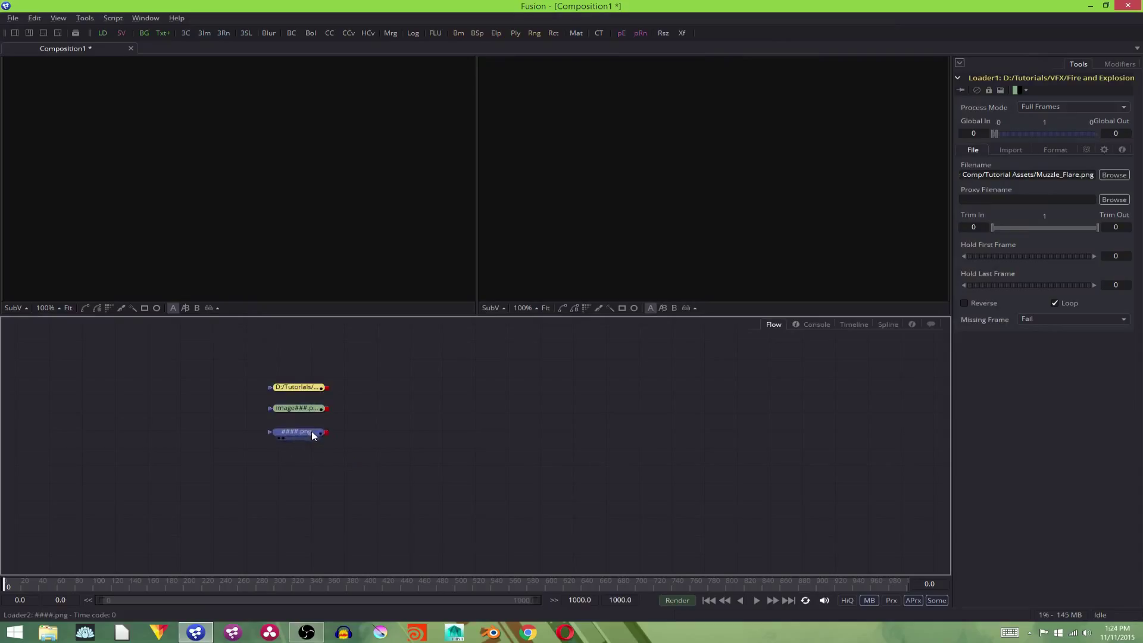
left_click(312, 430)
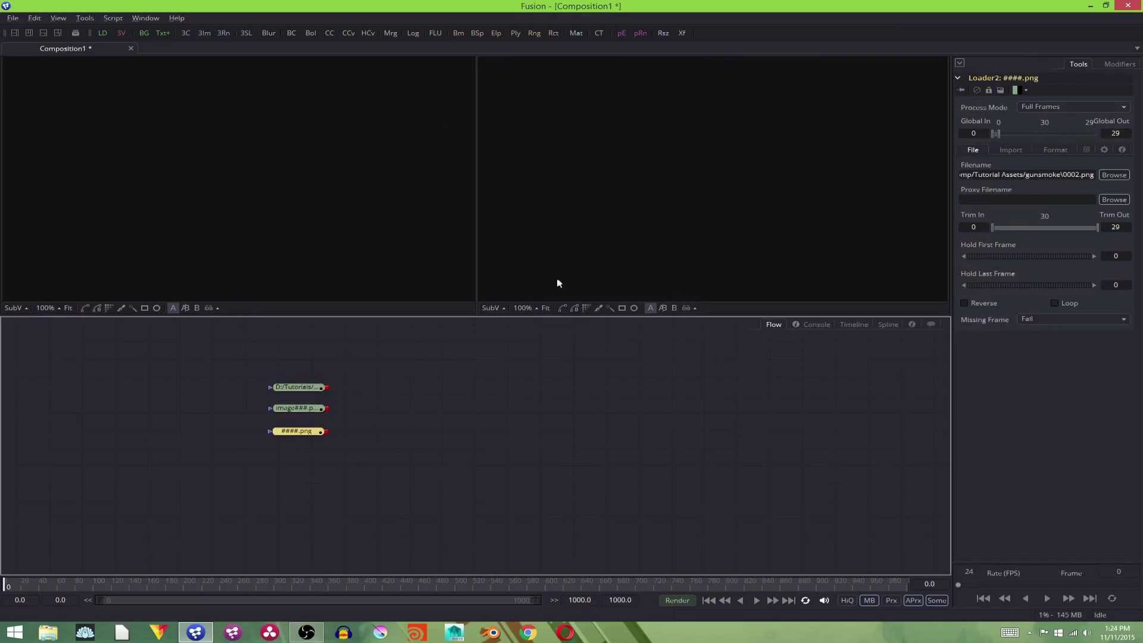
left_click(305, 387)
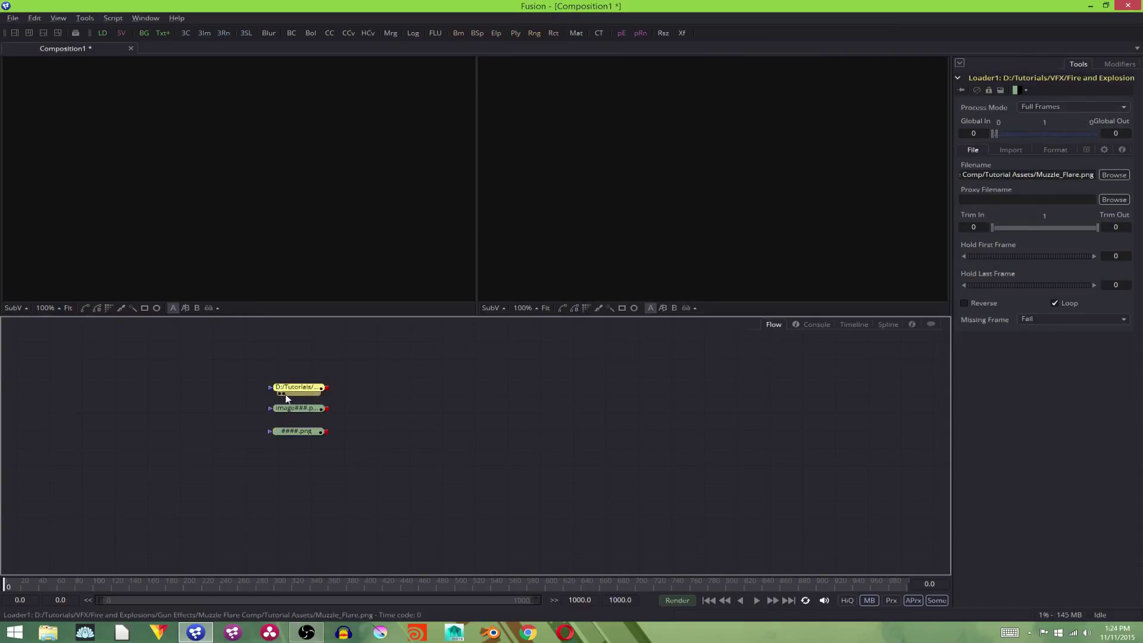
left_click(283, 393)
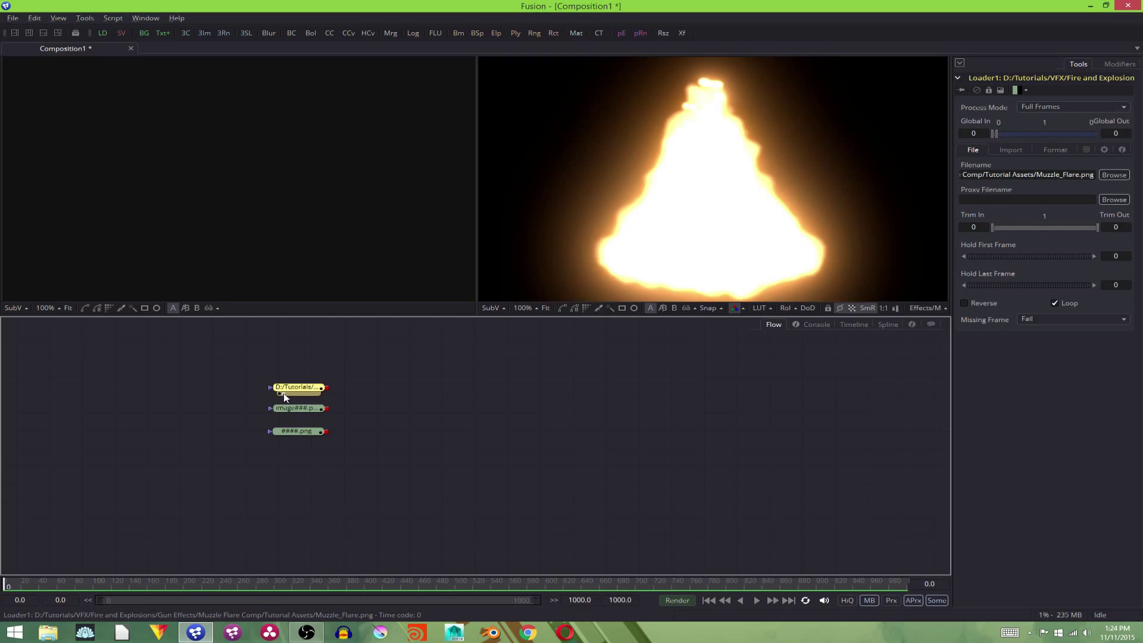
left_click(279, 394)
left_click(285, 394)
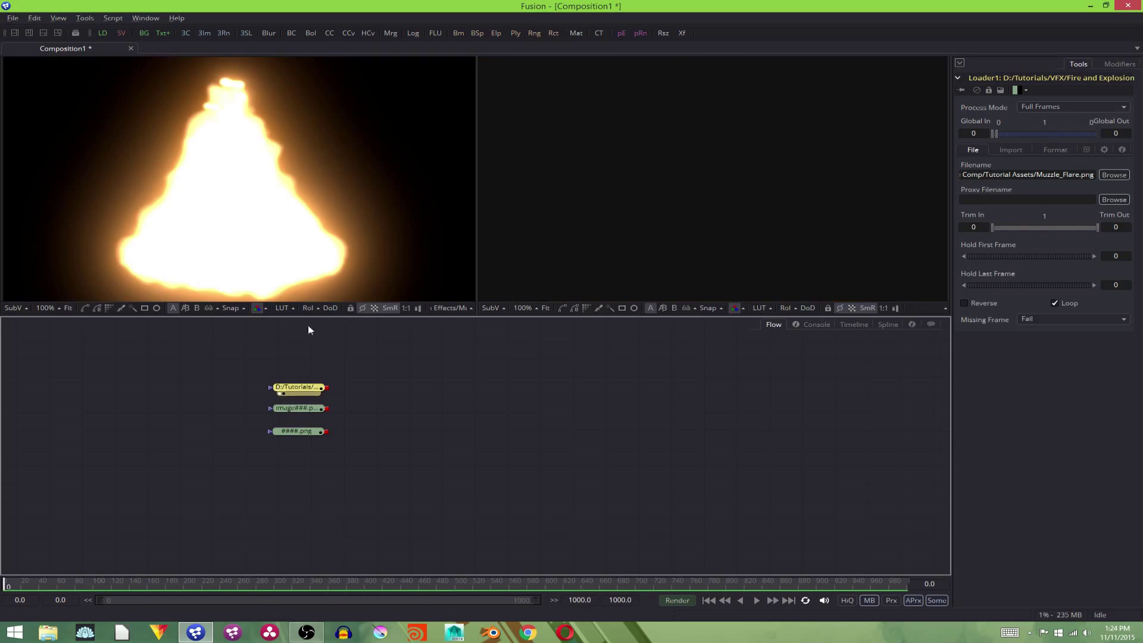
scroll(336, 175, "down", 1)
Step: Turn on large thumbnails for the loader nodes and separate the stacked loaders
right_click(346, 384)
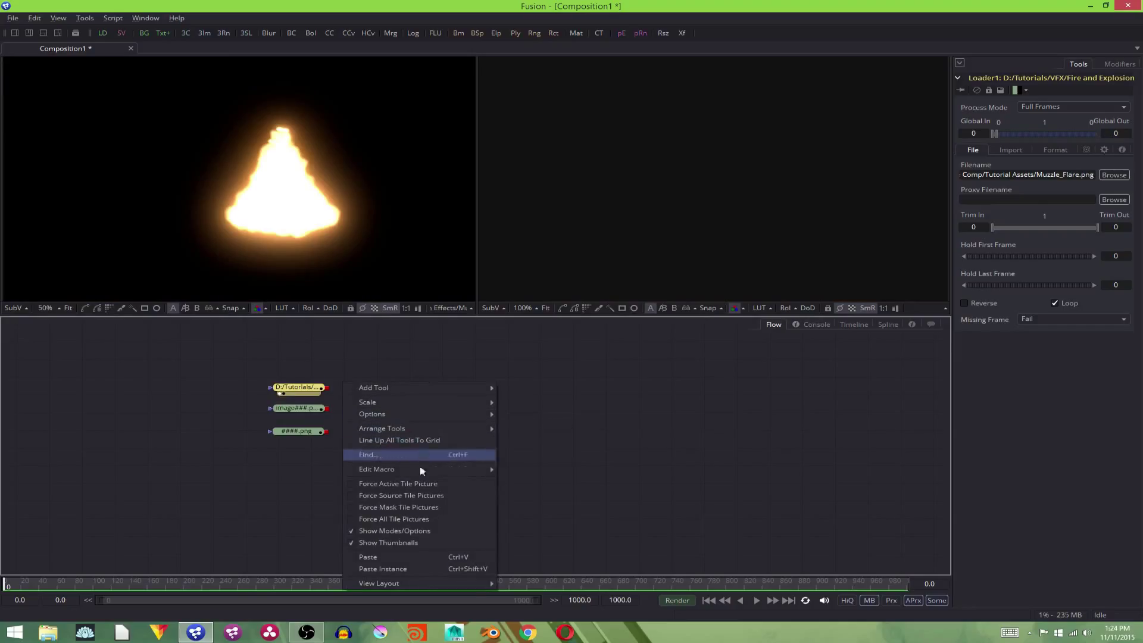
left_click(449, 497)
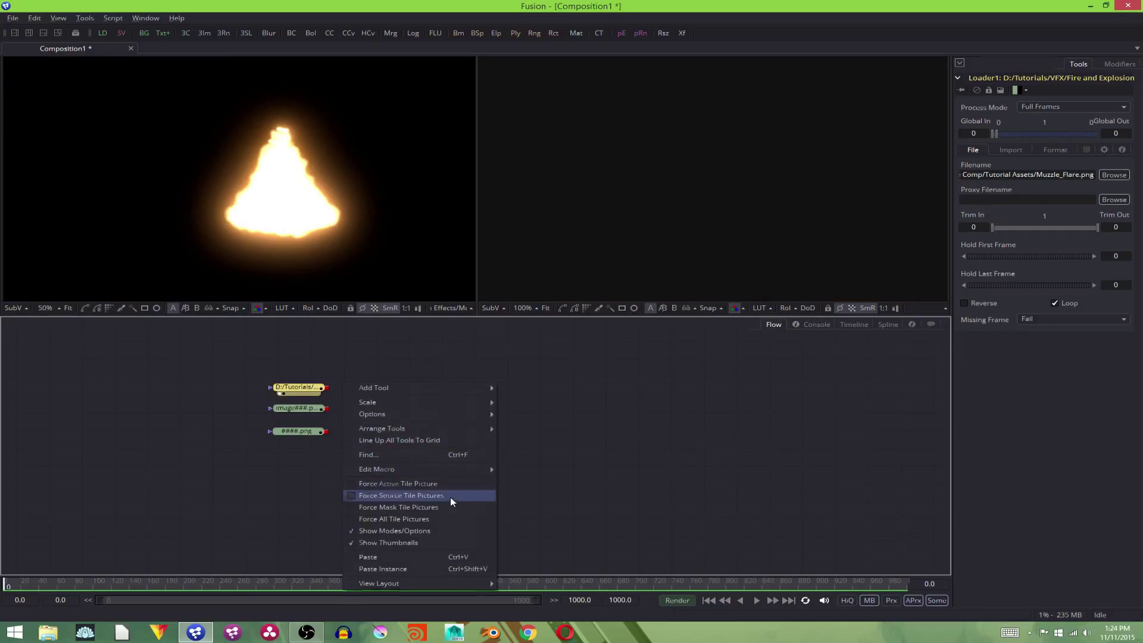
left_click_drag(309, 411, 297, 365)
right_click(443, 414)
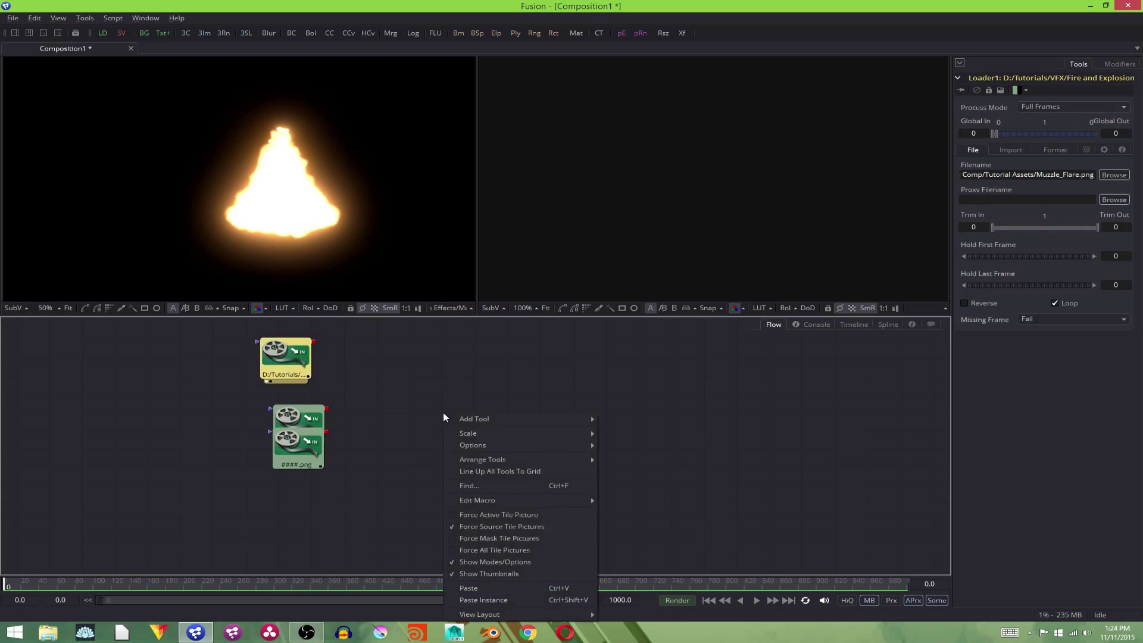
left_click(512, 527)
left_click_drag(310, 409, 229, 399)
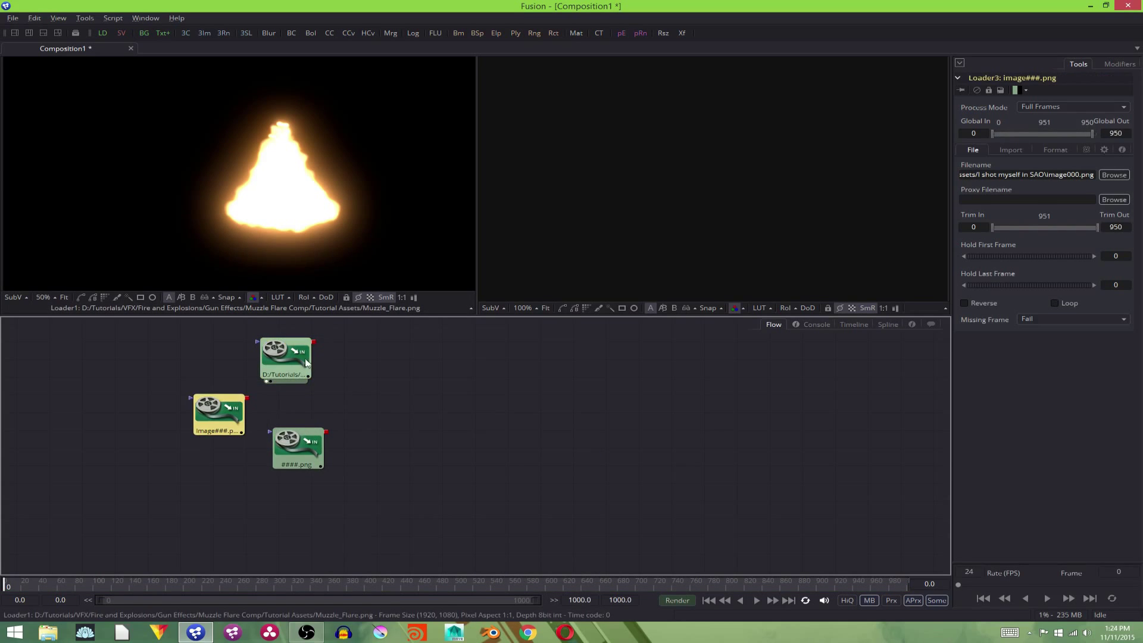
Step: Preview the composition, rewind to frame 0, and line up the gunsmoke and Muzzle_Flare loaders
left_click(757, 600)
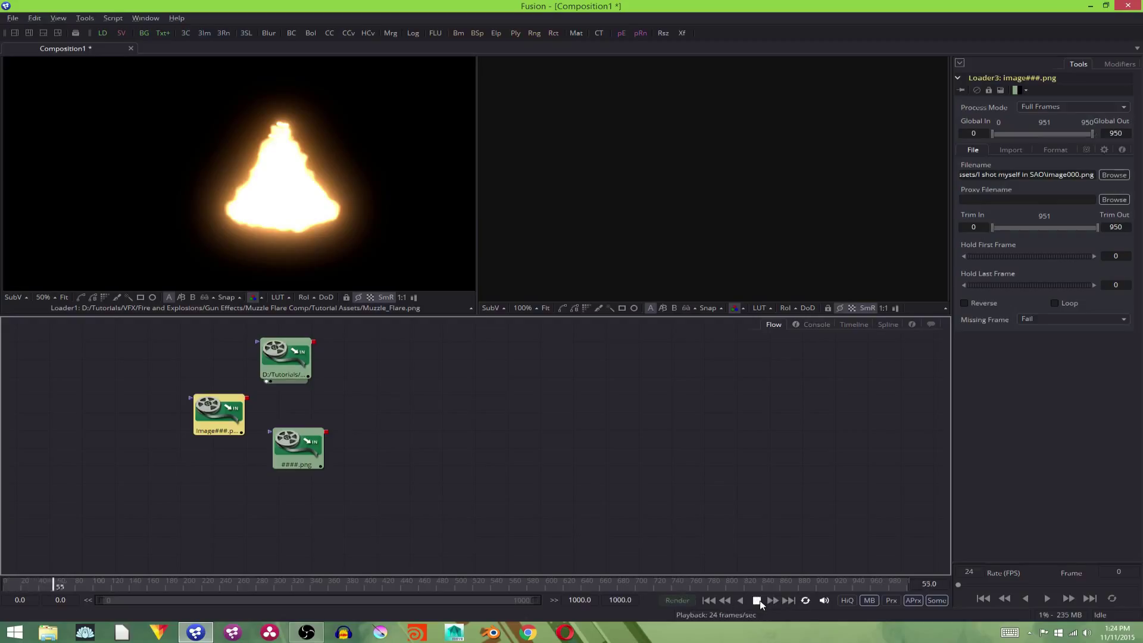
left_click(758, 601)
left_click(709, 600)
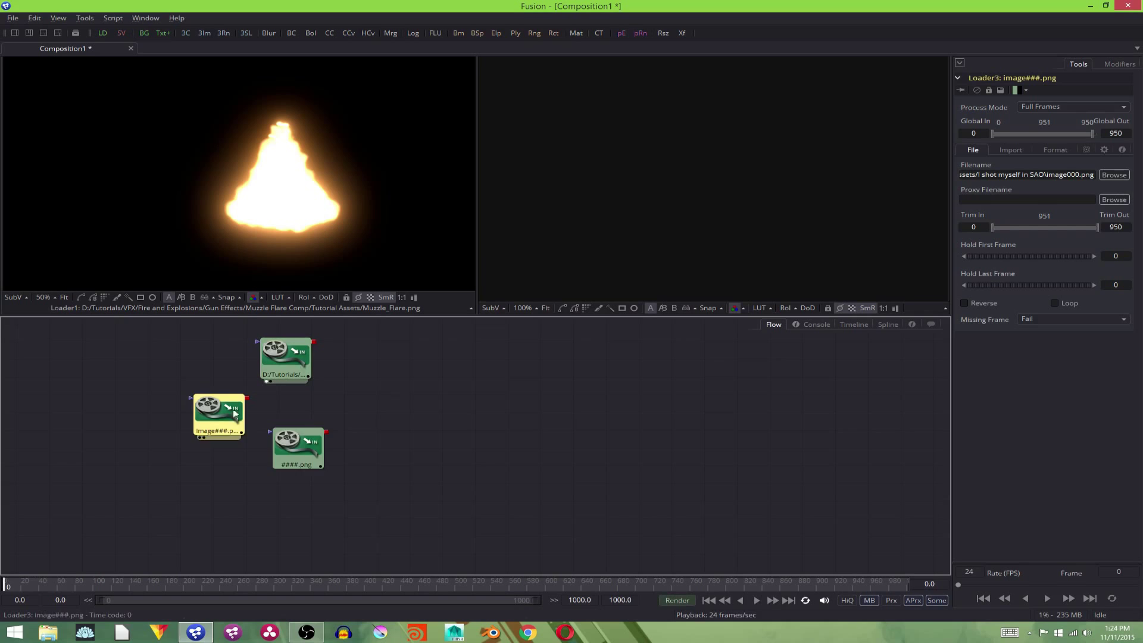
left_click_drag(317, 442, 259, 466)
left_click_drag(298, 352, 230, 353)
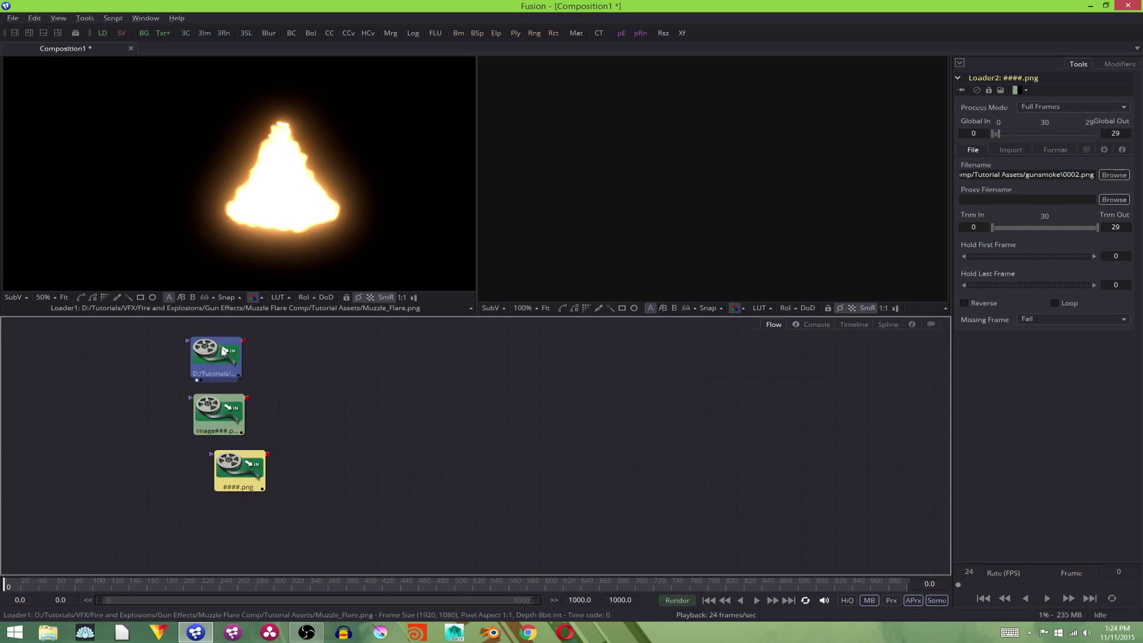
left_click_drag(243, 458, 218, 464)
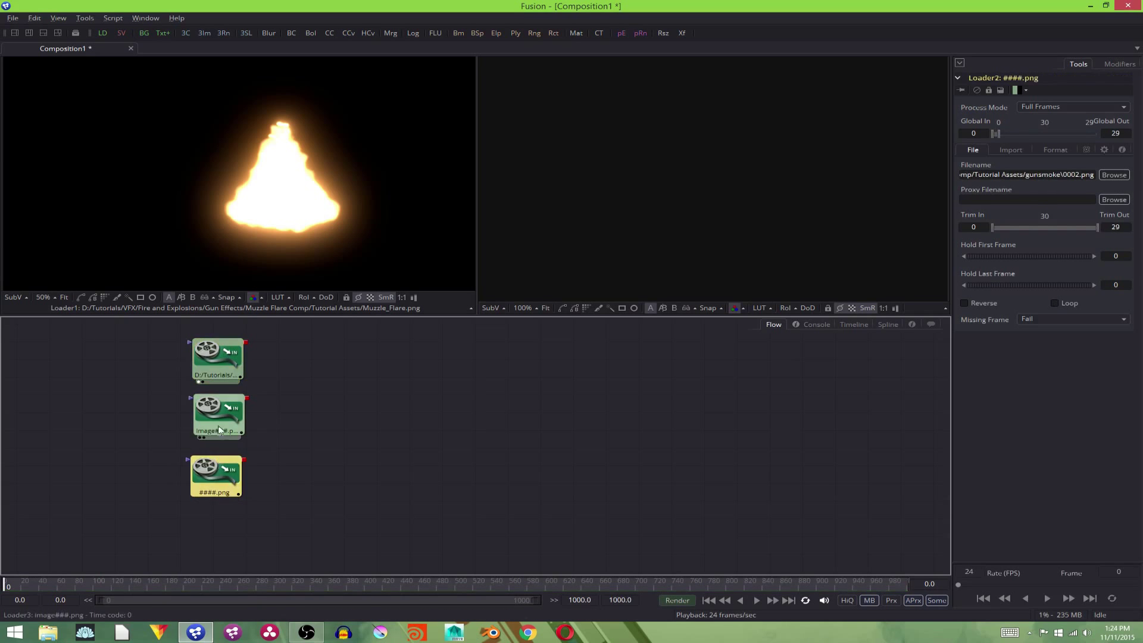
Step: Show the image###.png footage fitted in the right viewer and the gunsmoke in the left, then preview it
left_click(218, 425)
key("2")
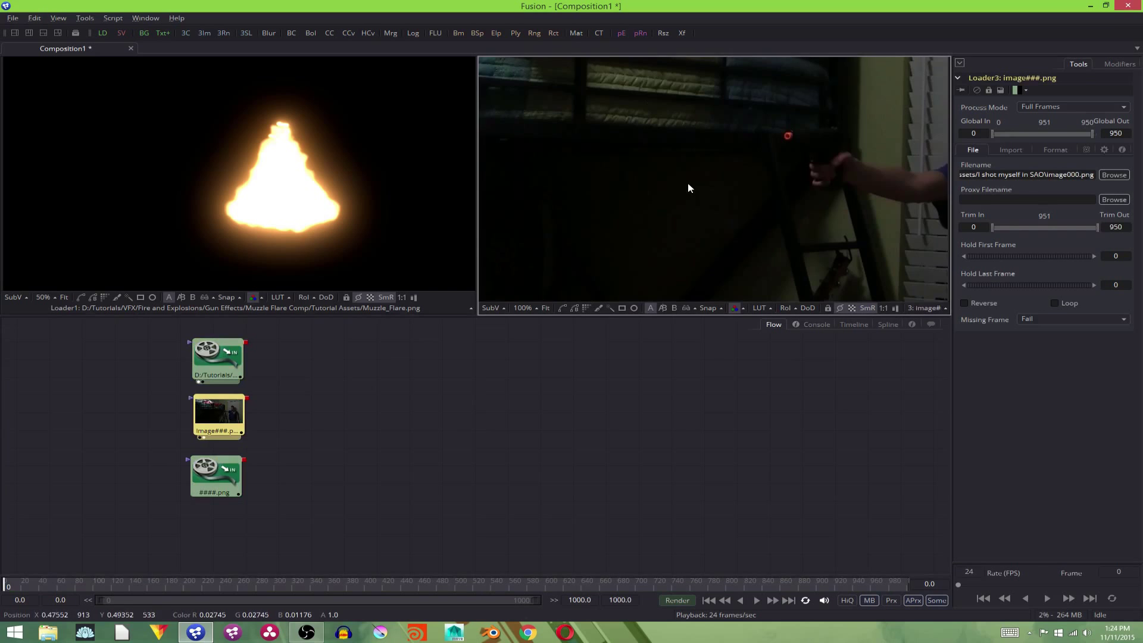
key("ctrl+f")
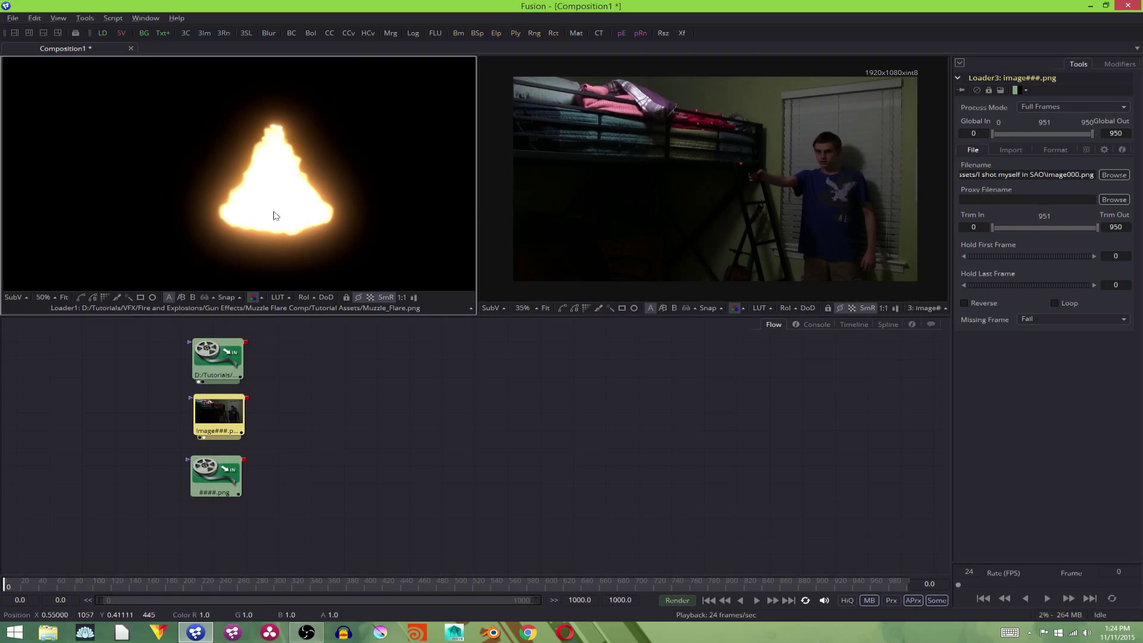
left_click_drag(235, 462, 455, 280)
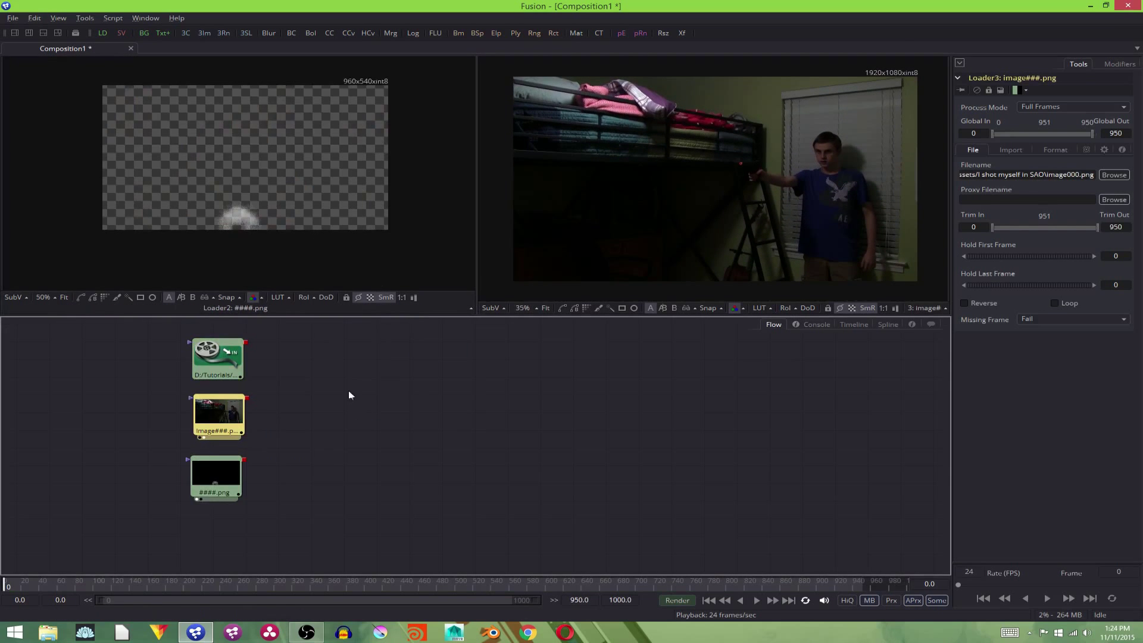
left_click(758, 601)
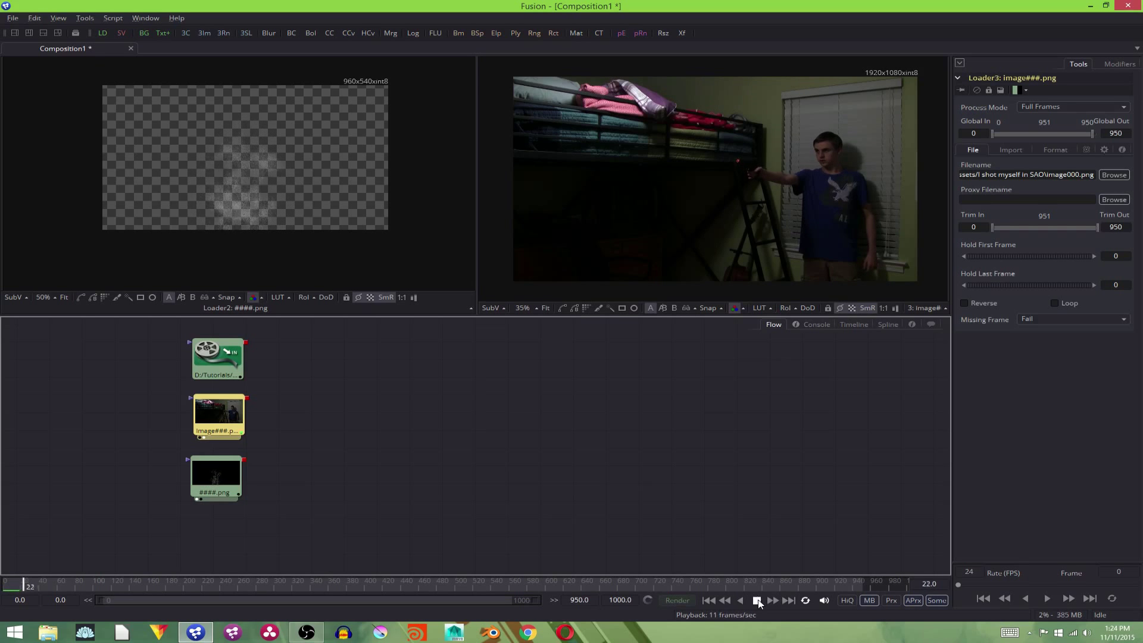
left_click(757, 601)
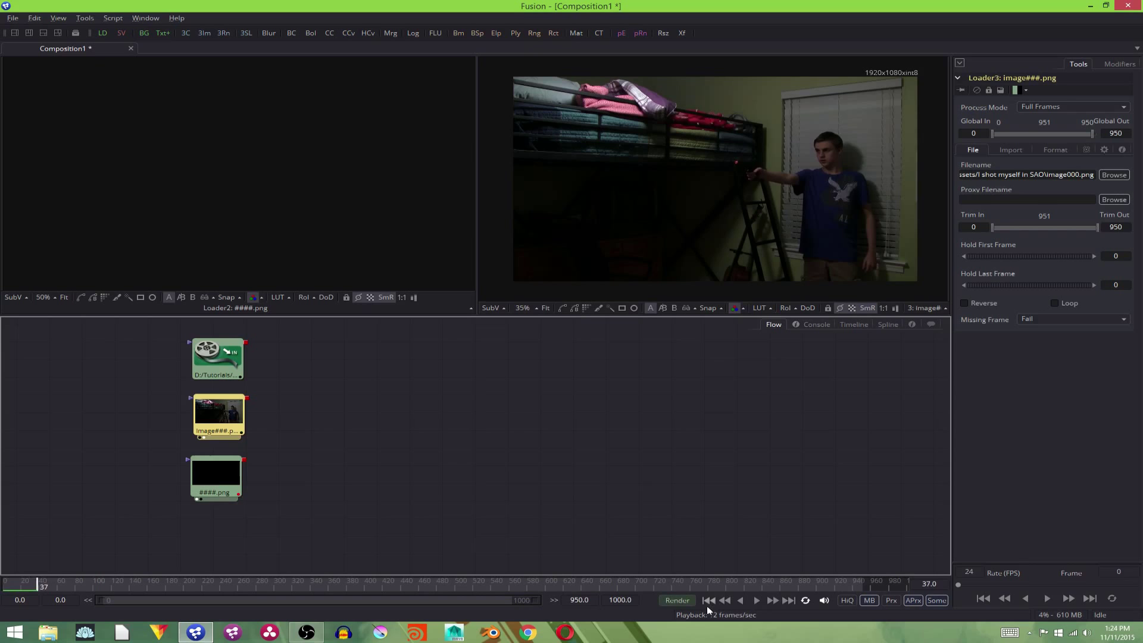
left_click(708, 600)
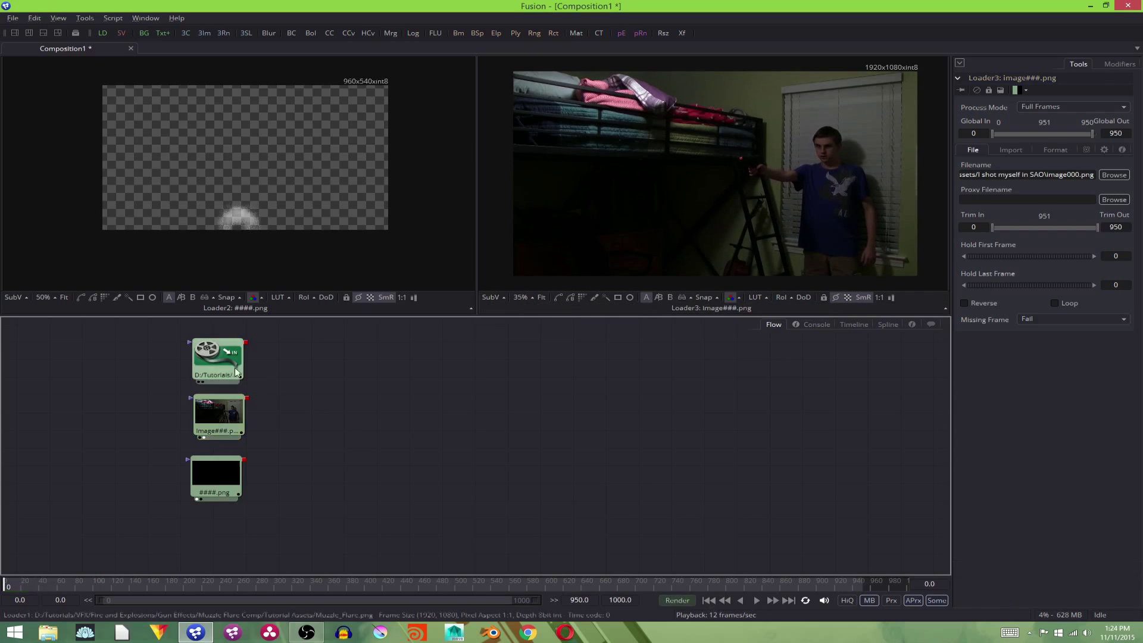
Step: Rearrange the loaders with the bedroom footage above the muzzle flare, and select the footage loader
left_click(235, 366)
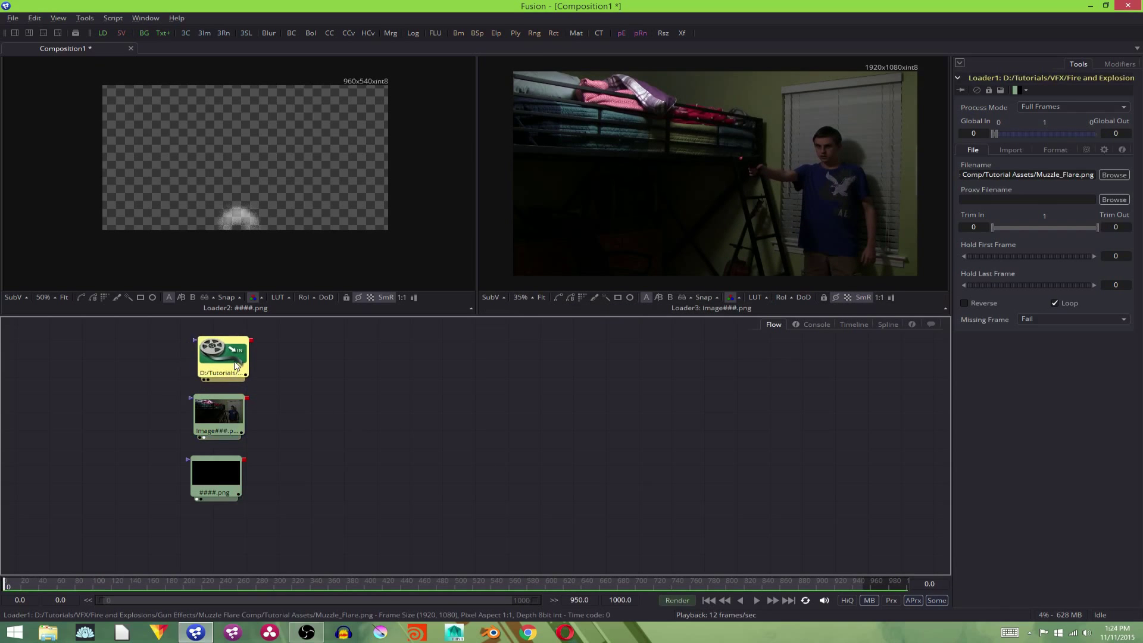
left_click_drag(235, 366, 233, 369)
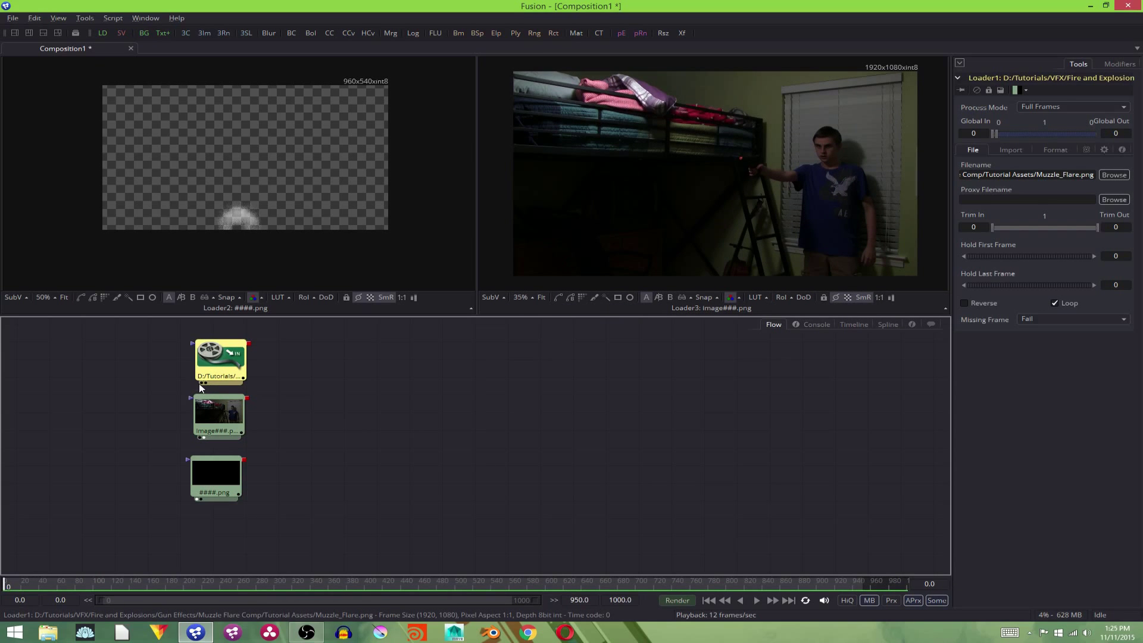
left_click(200, 382)
left_click_drag(241, 415, 367, 368)
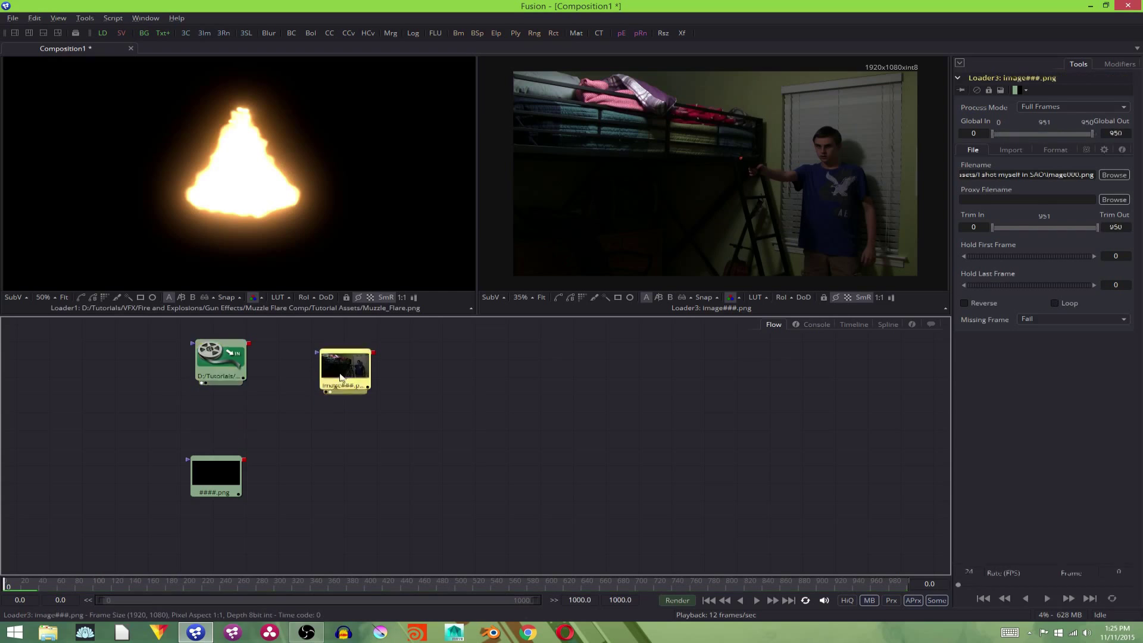
left_click_drag(226, 393, 343, 446)
left_click(344, 441)
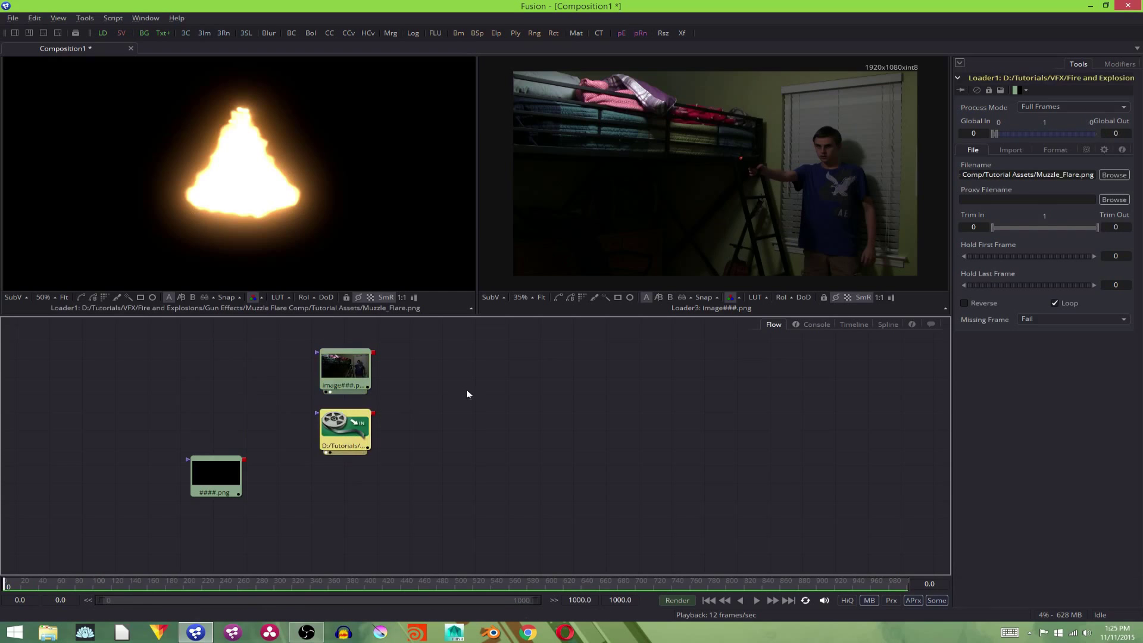
left_click(466, 389)
left_click(360, 374)
Step: Add a Merge node after the footage loader and connect the muzzle flare to its foreground
key("ctrl+space")
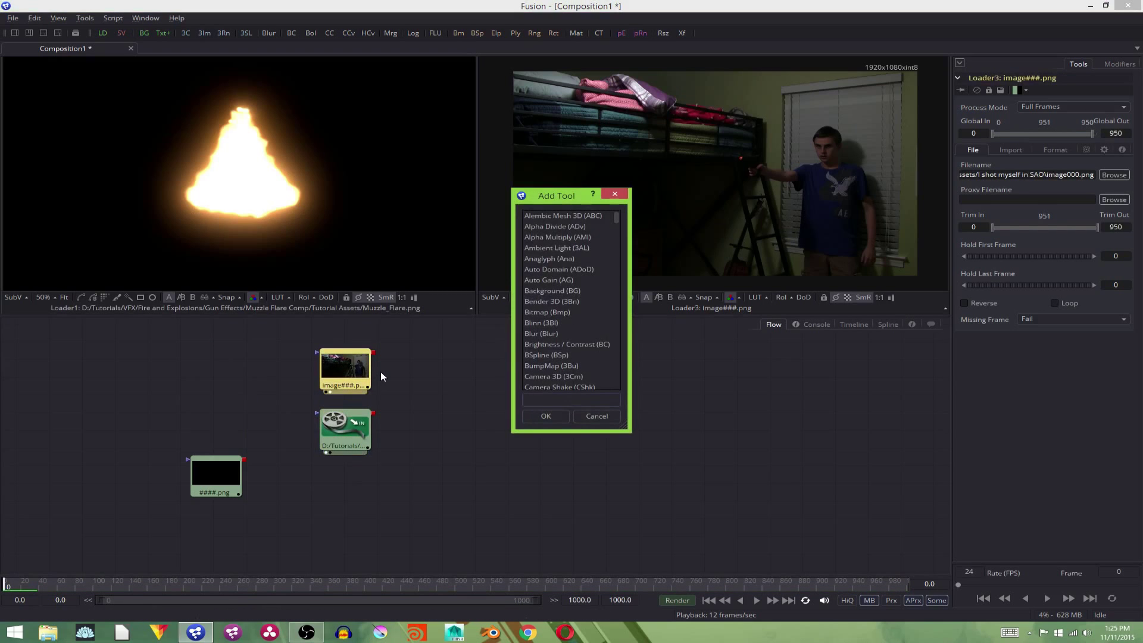
type("M")
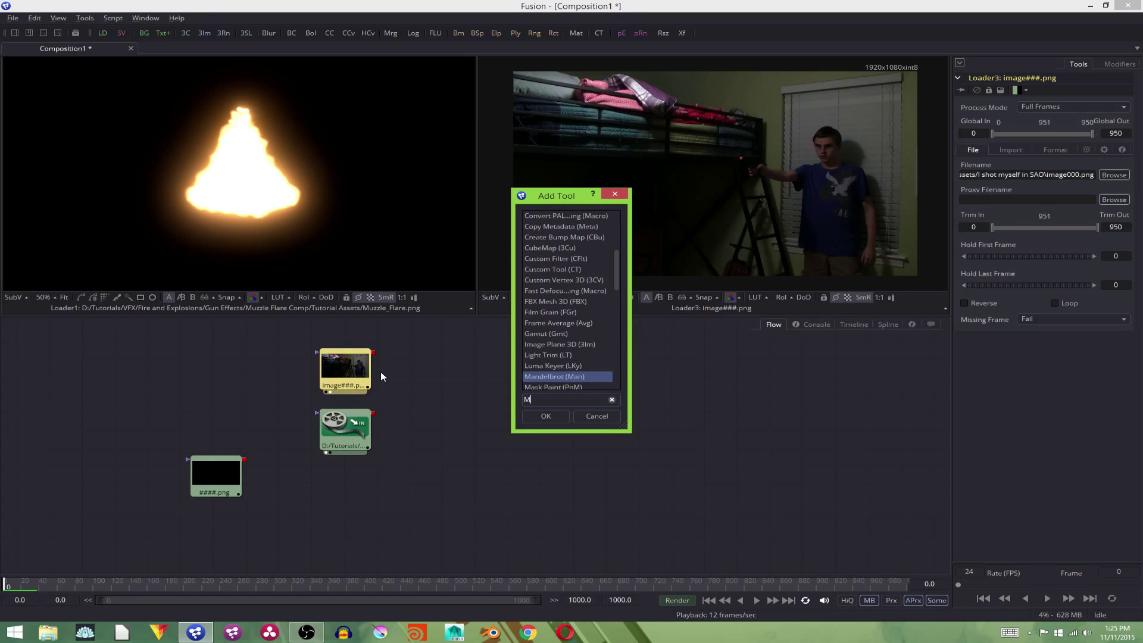
type("erge")
key("Return")
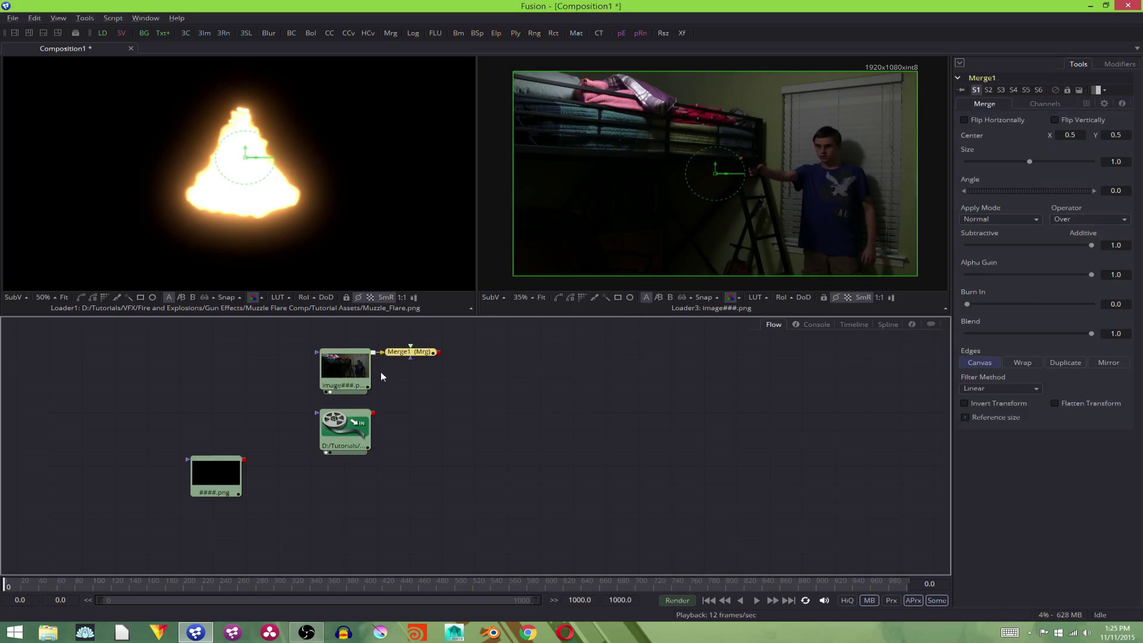
left_click_drag(410, 349, 458, 359)
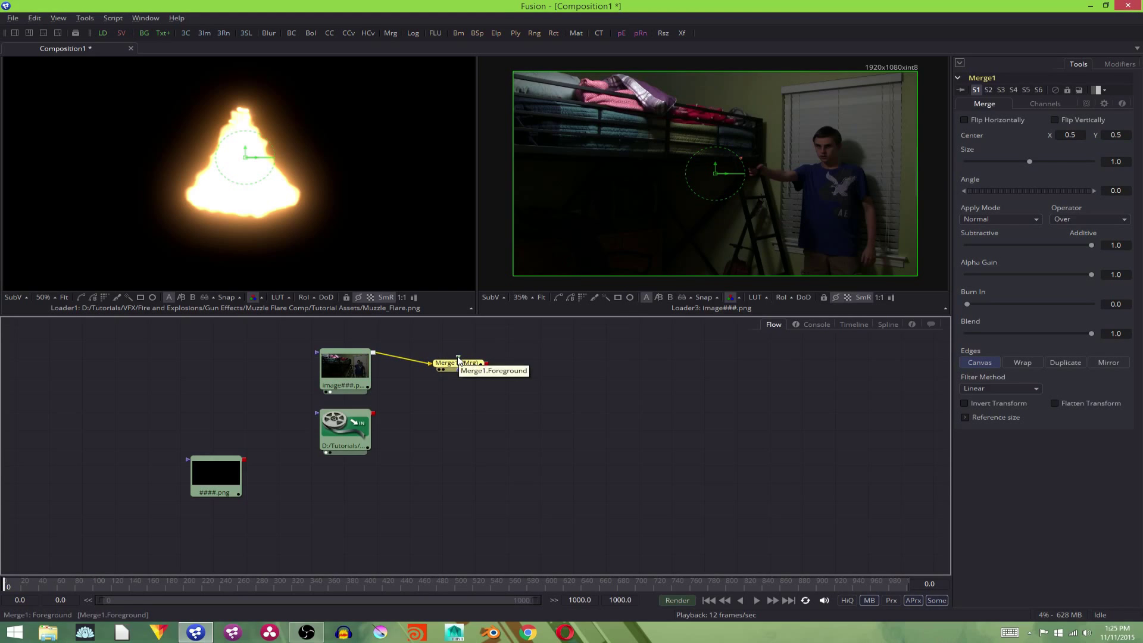
left_click_drag(458, 364, 386, 424)
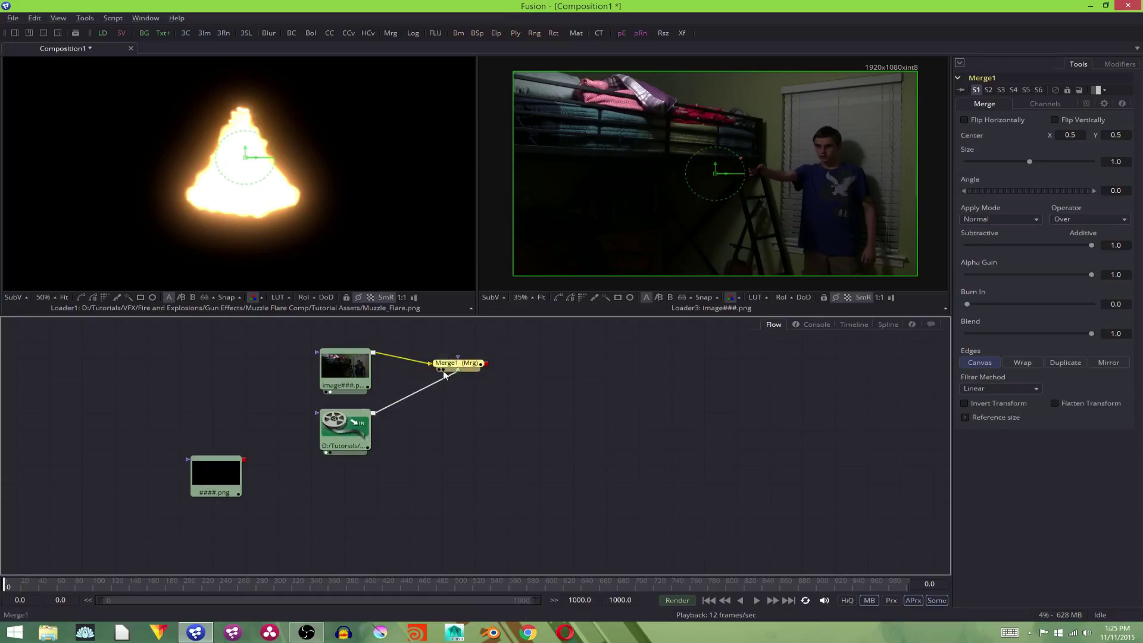
Step: Set Merge1 to Screen mode, rotate the flare about 90° and place it at the outstretched hand
key("2")
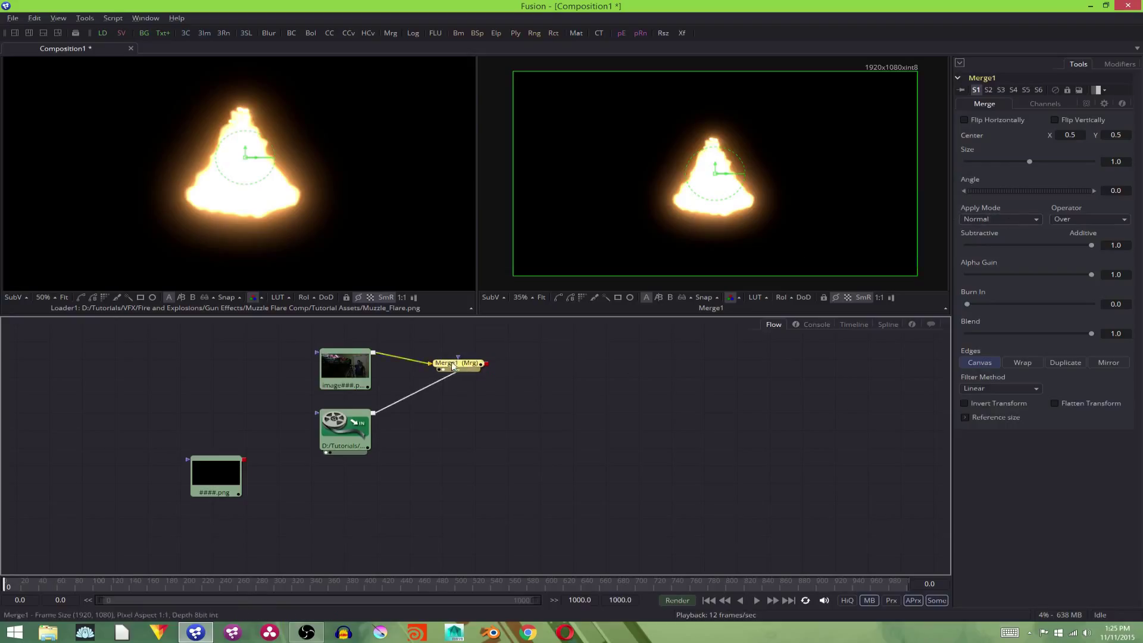
left_click_drag(453, 366, 468, 365)
left_click(1026, 220)
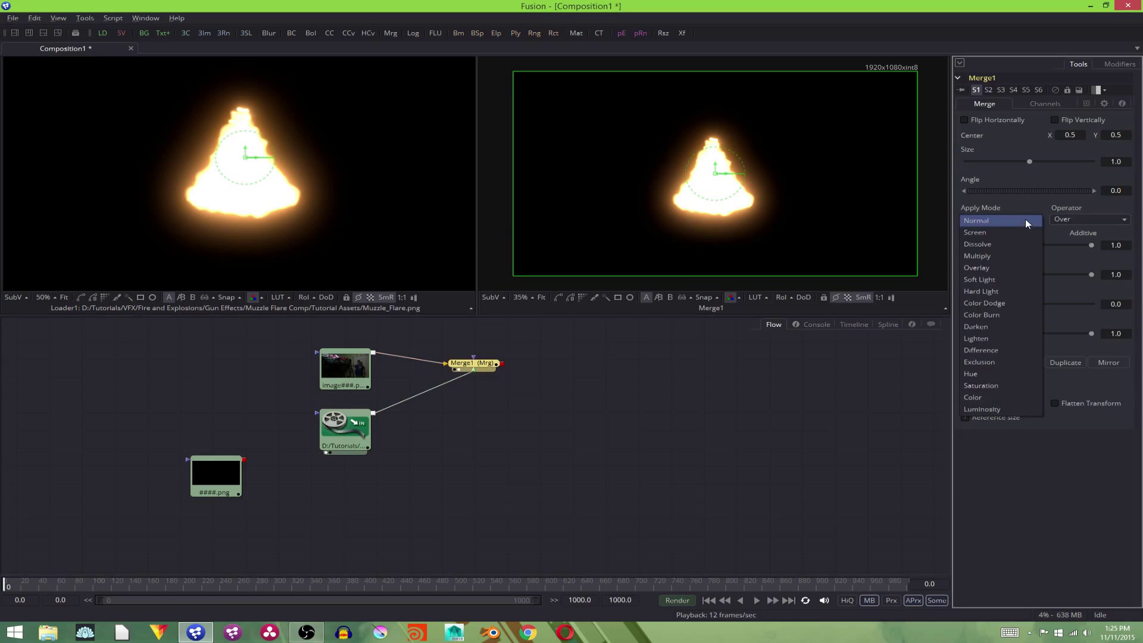
left_click(1021, 232)
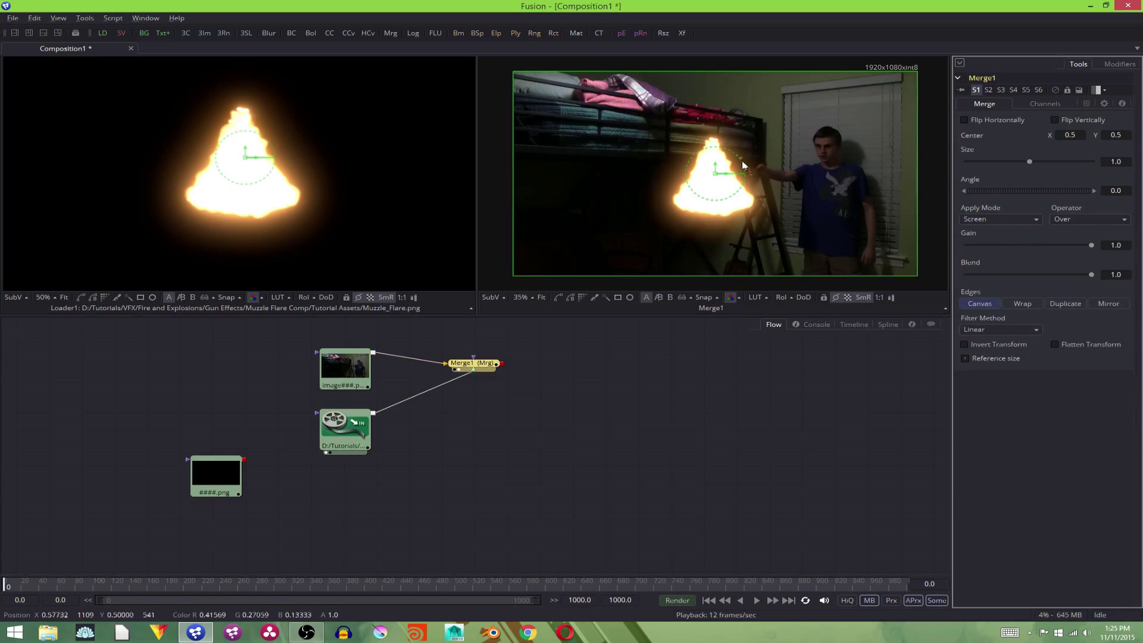
left_click_drag(741, 161, 703, 158)
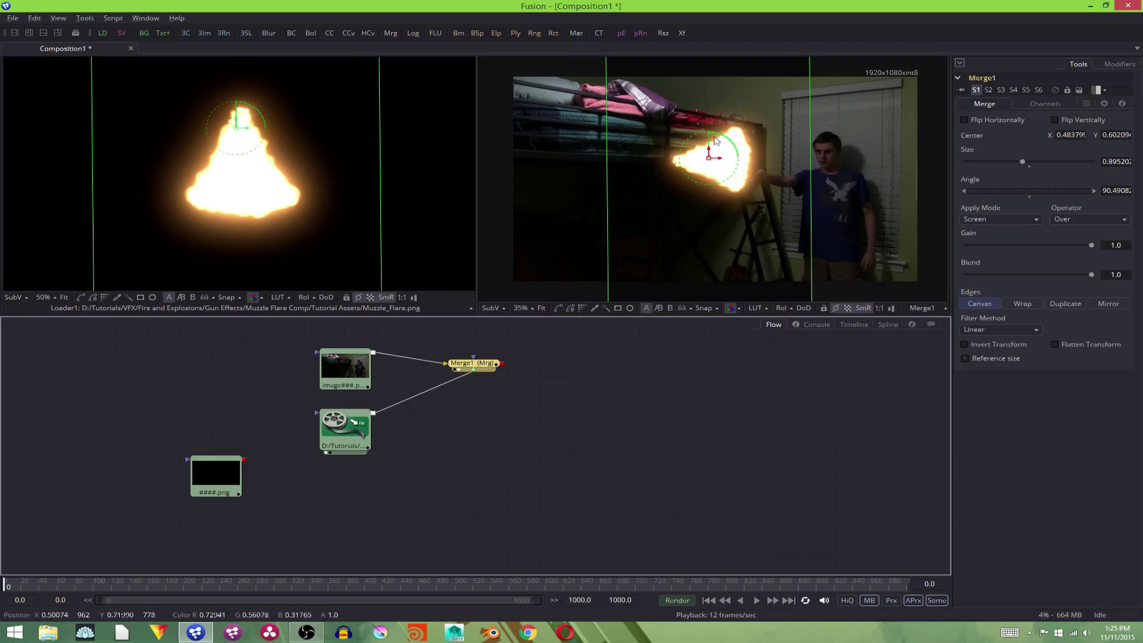
left_click_drag(715, 141, 707, 165)
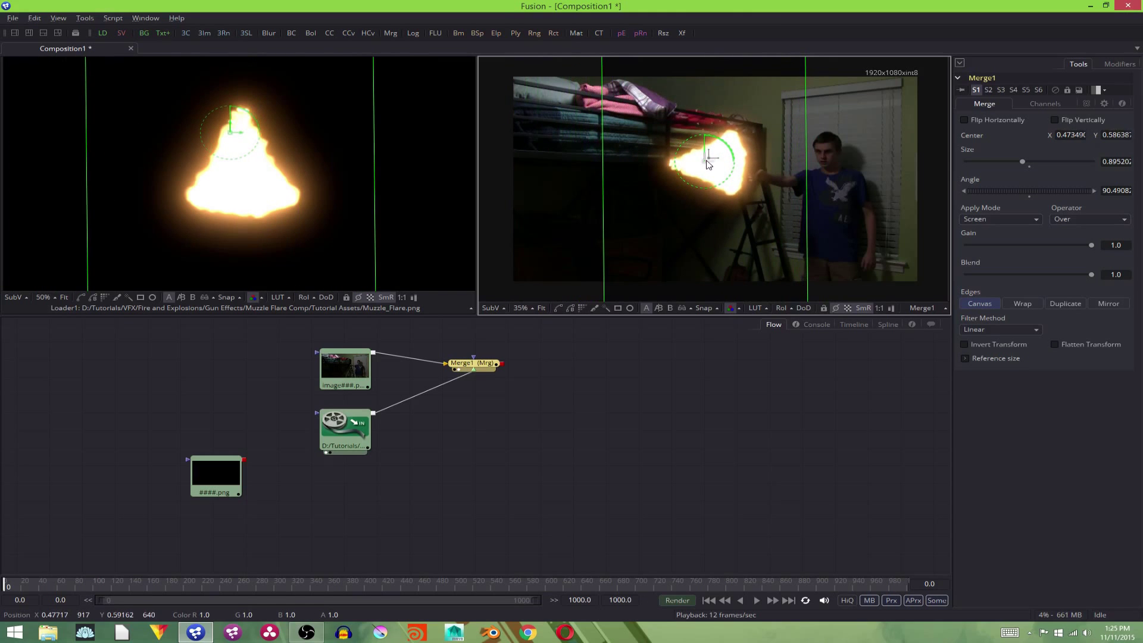
left_click(779, 450)
Step: Tidy the flow by moving the ####.png loader and Merge node to new positions
left_click_drag(484, 367, 499, 356)
left_click_drag(188, 481, 451, 502)
left_click_drag(234, 475, 310, 506)
left_click(309, 507)
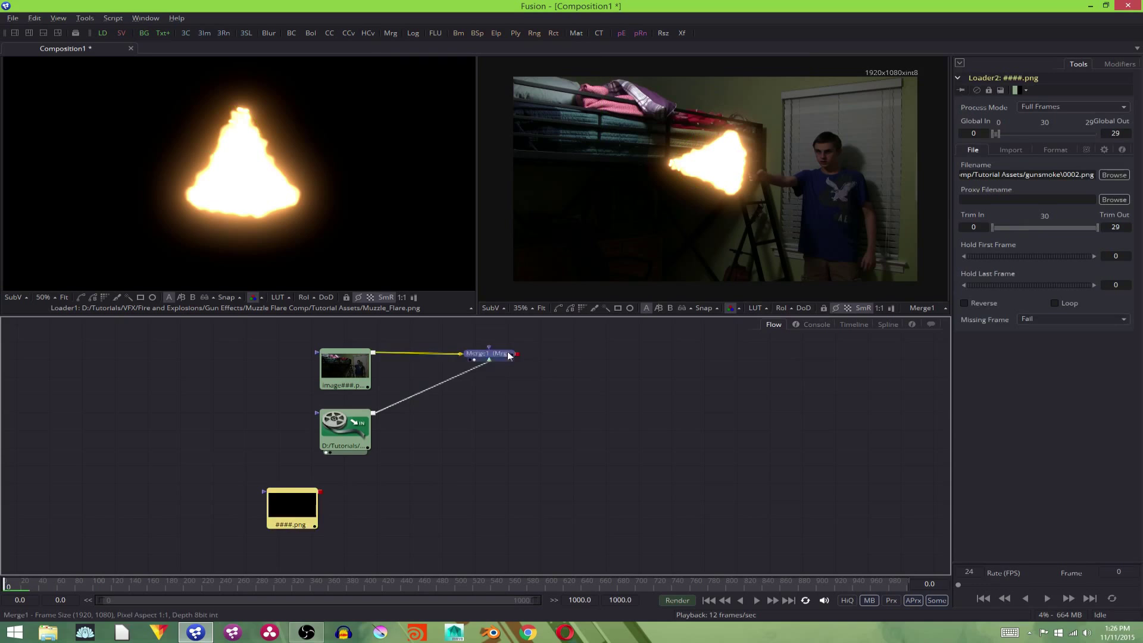
left_click_drag(507, 355, 608, 352)
Step: Play the Merge1 composite, then scrub the time ruler to frame 140 where the gun fires
left_click(608, 351)
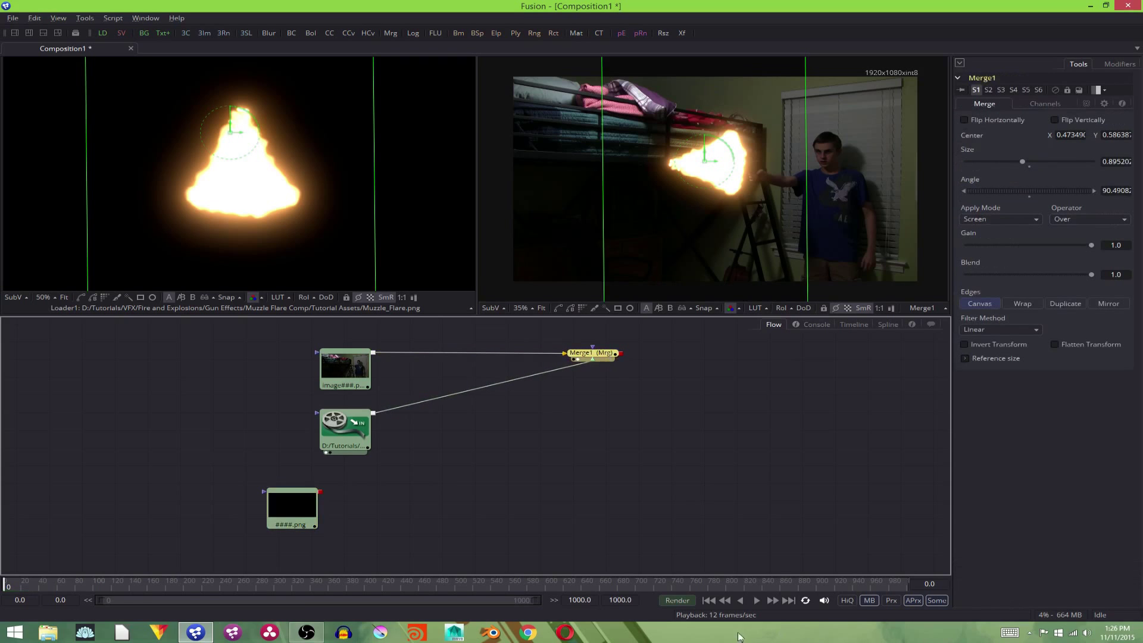
left_click(757, 601)
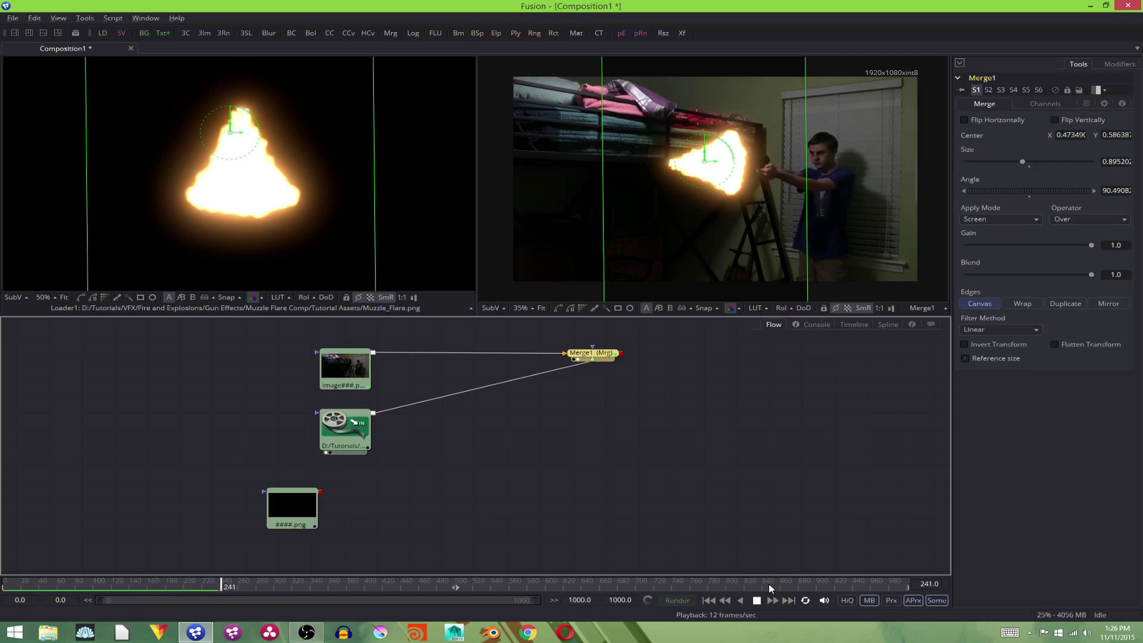
left_click(756, 600)
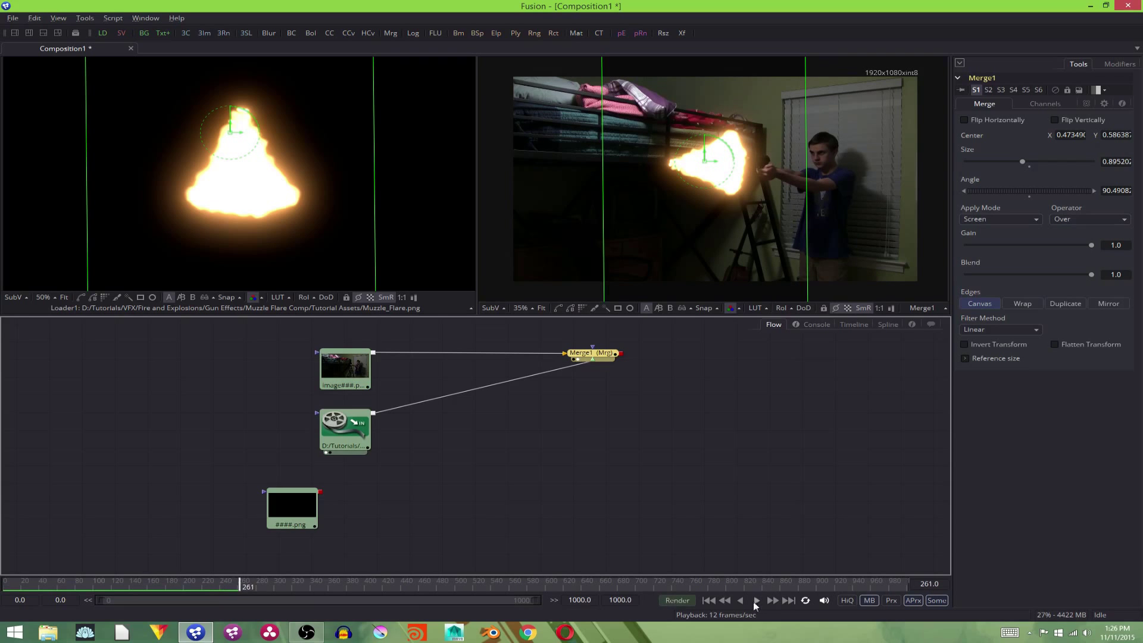
left_click(129, 586)
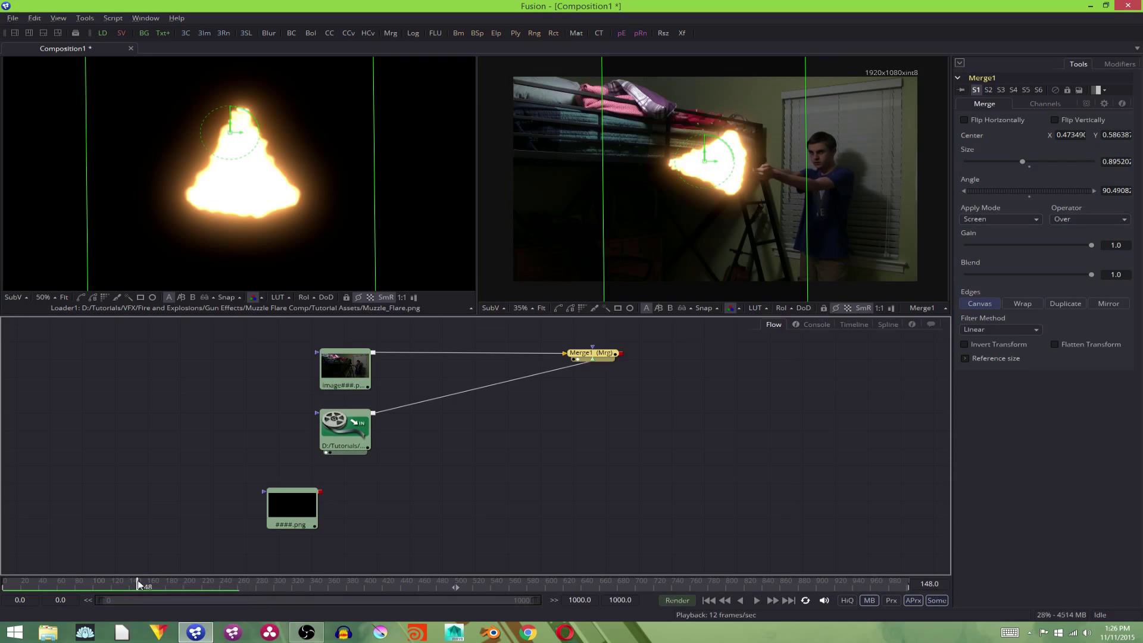
mouse_move(138, 583)
left_mouse_down()
mouse_move(149, 584)
mouse_move(131, 578)
left_mouse_up()
Step: Set the image###.png loader's Trim In to 140 and Trim Out to 189, checking playback
left_click(348, 352)
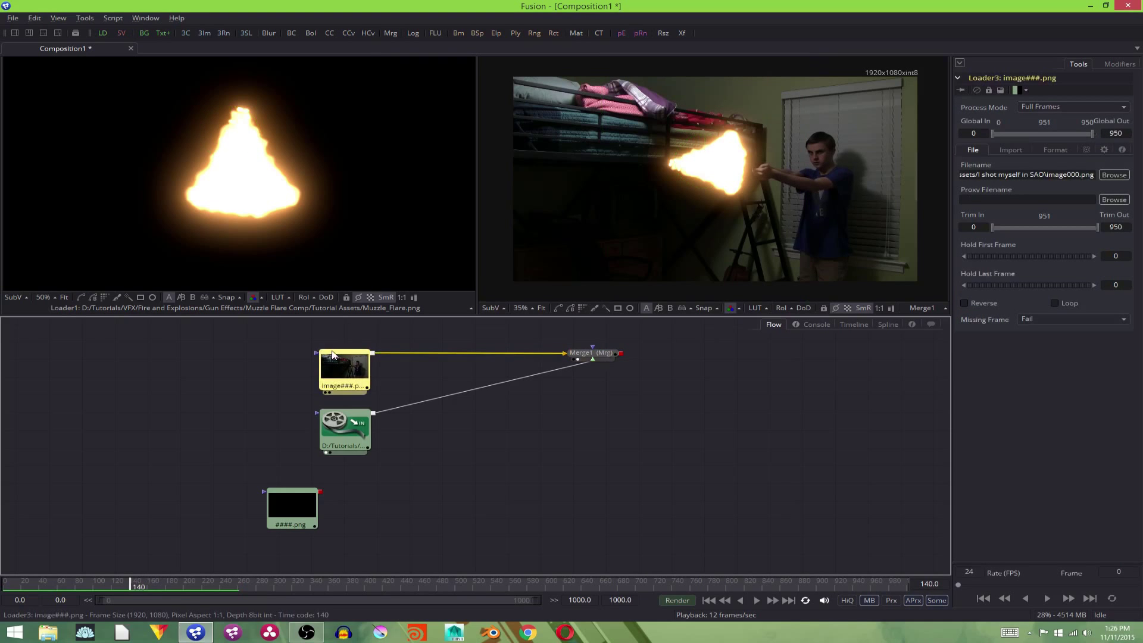
left_click_drag(332, 355, 333, 351)
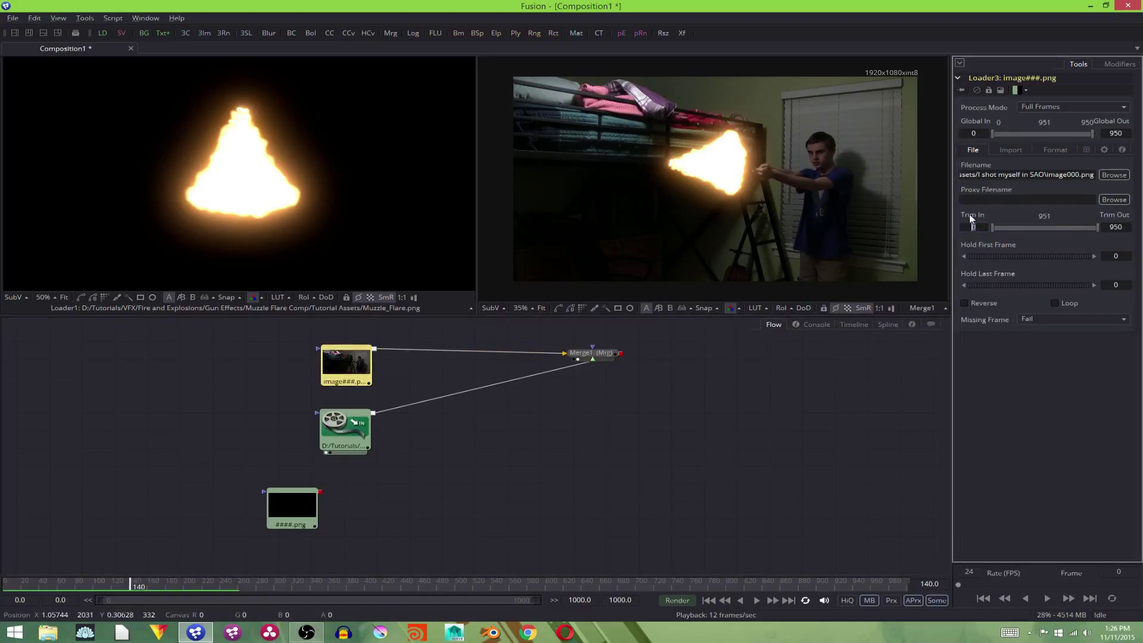
type("140")
key("Tab")
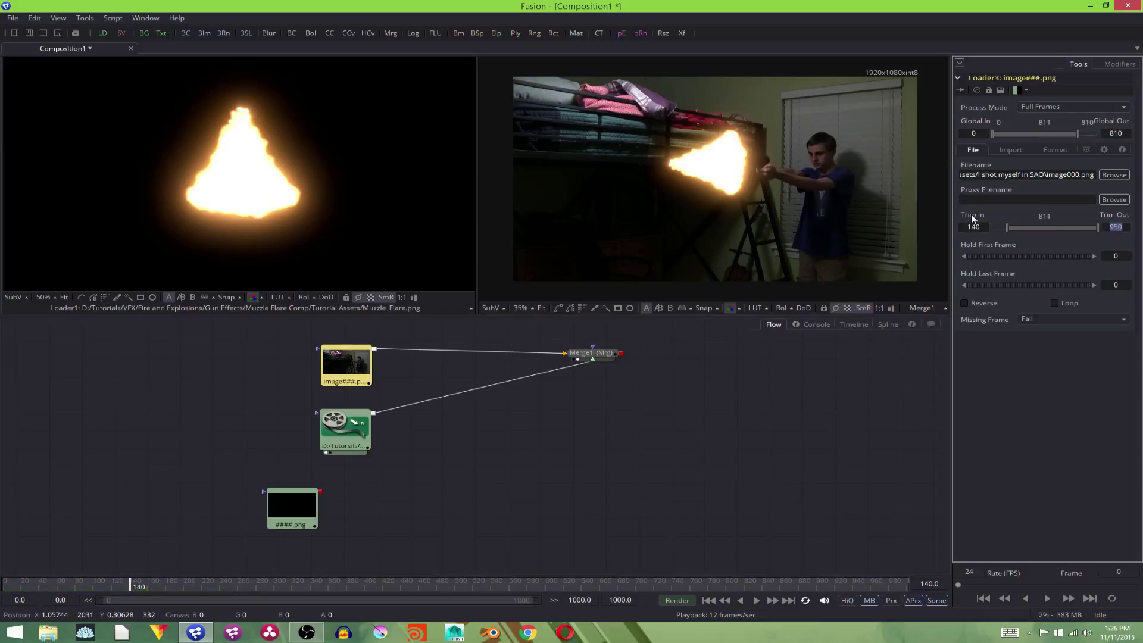
left_click(732, 598)
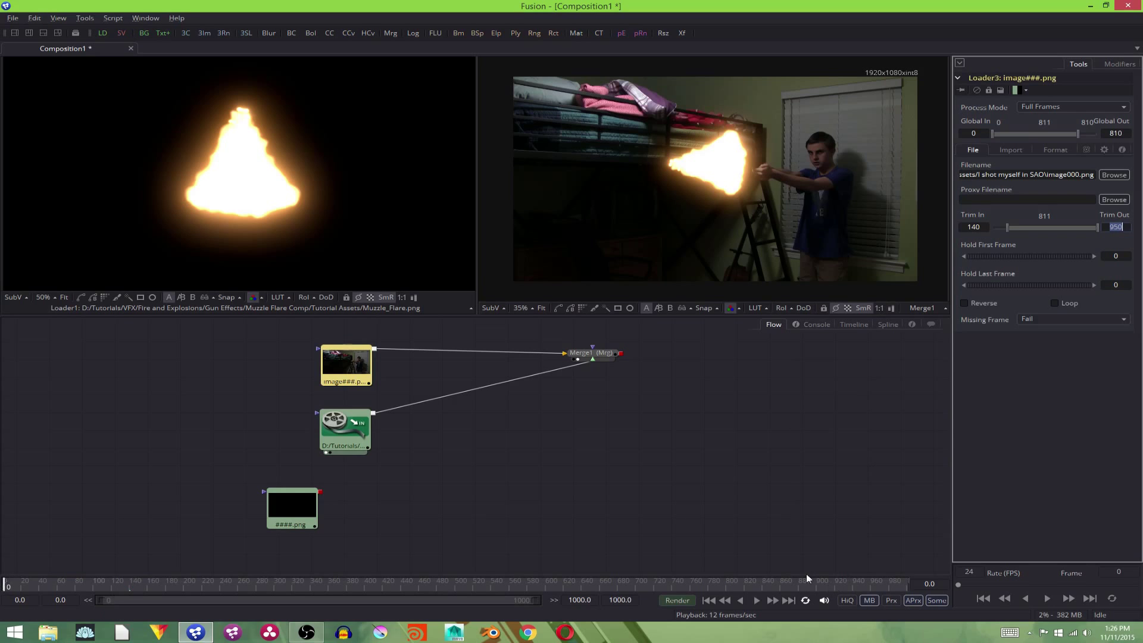
left_click(758, 600)
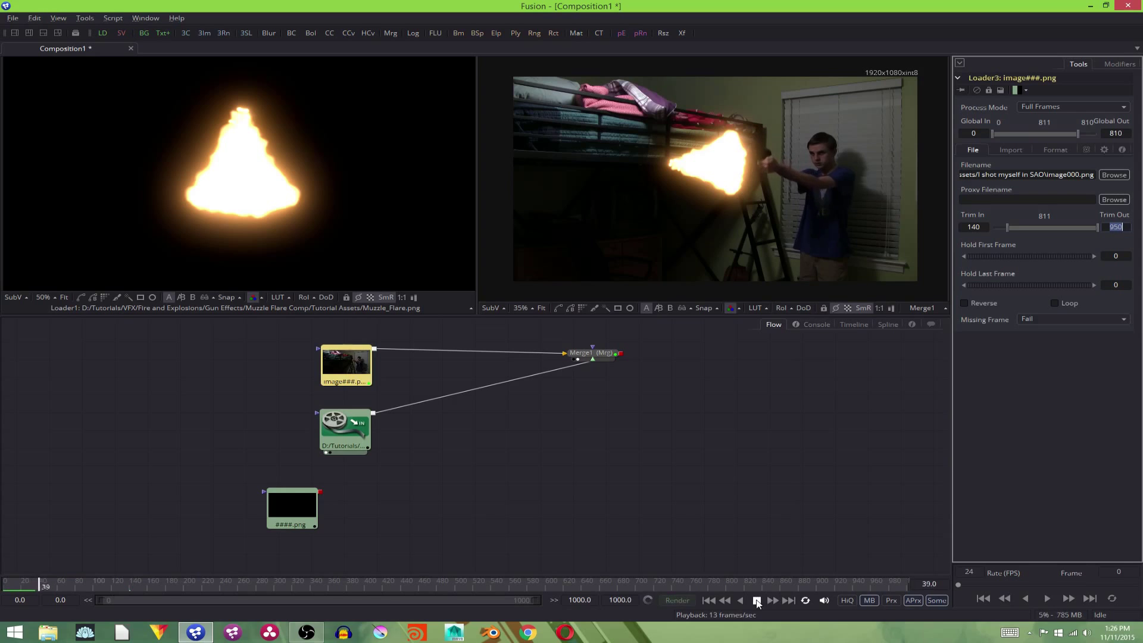
left_click(758, 600)
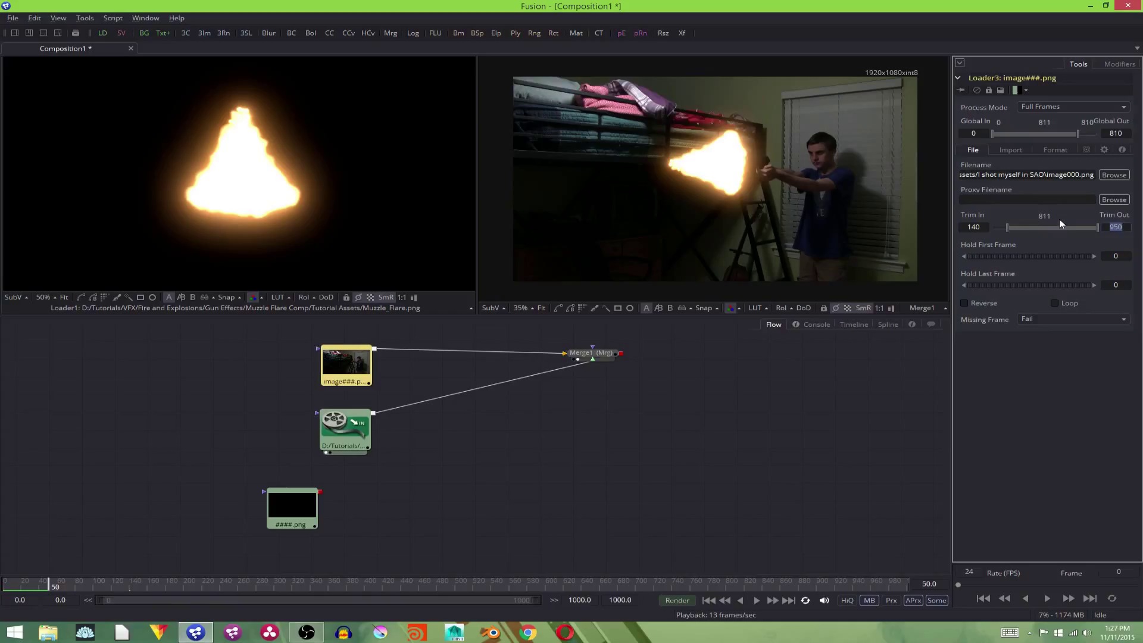
left_click_drag(1099, 229, 1019, 233)
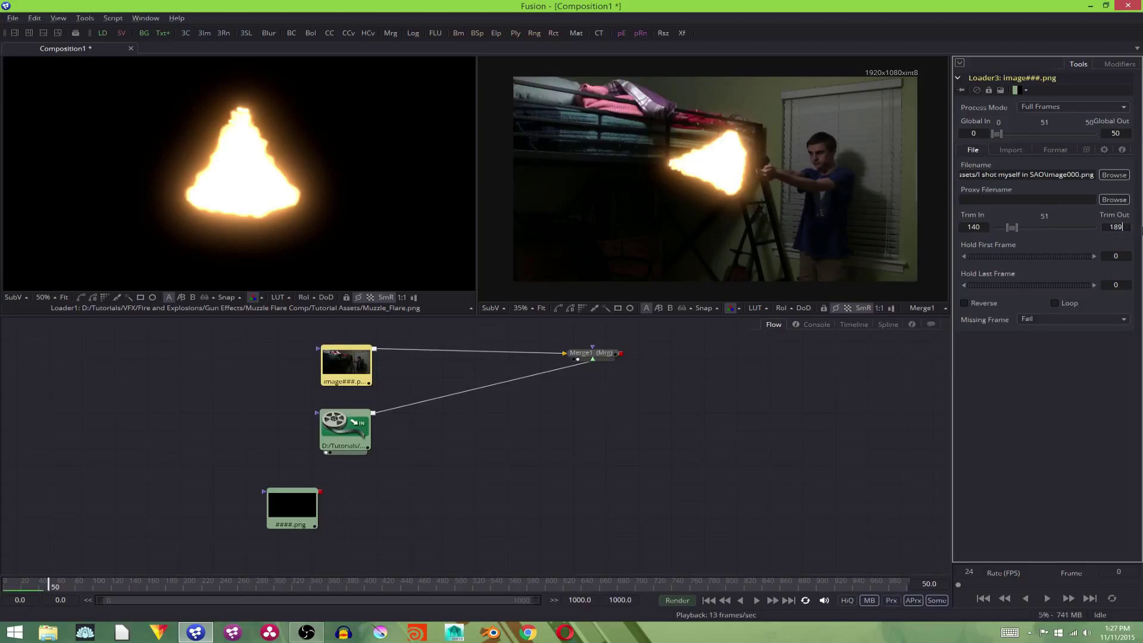
left_click(1116, 256)
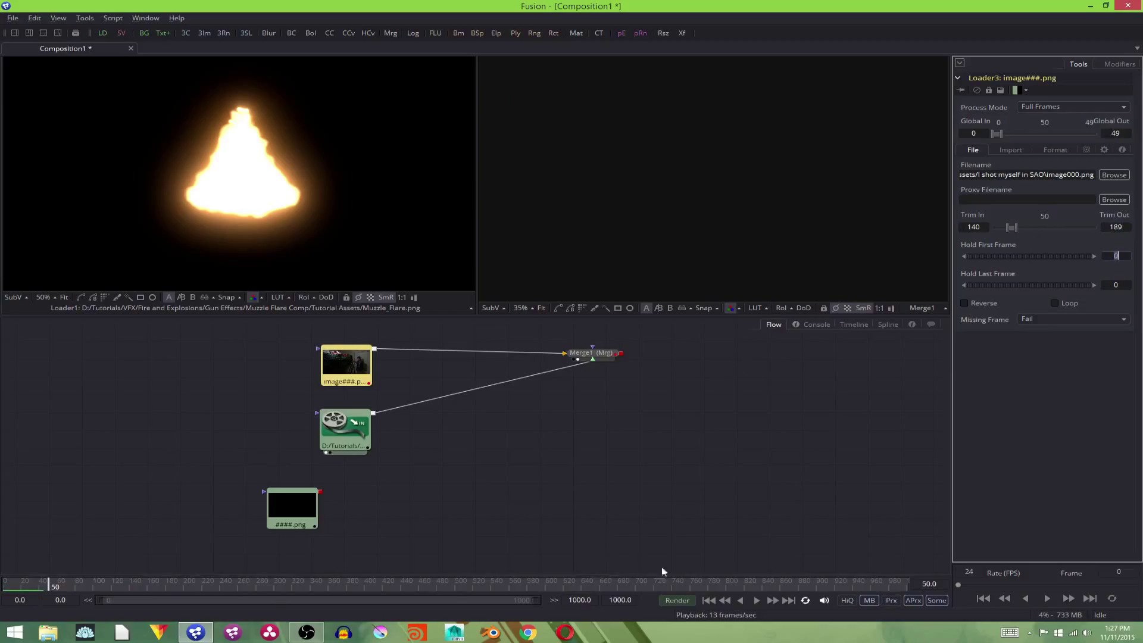
Step: Play back the 50-frame composite (frames 0–49) to check the flare at the gun barrel
left_click(755, 602)
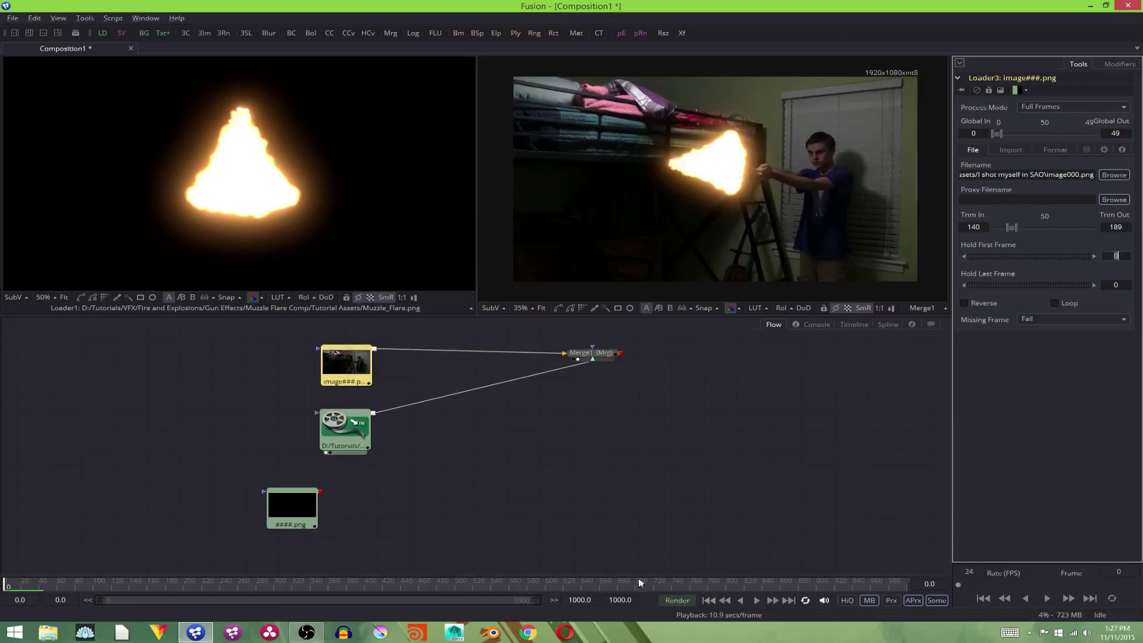
left_click_drag(334, 346, 512, 586)
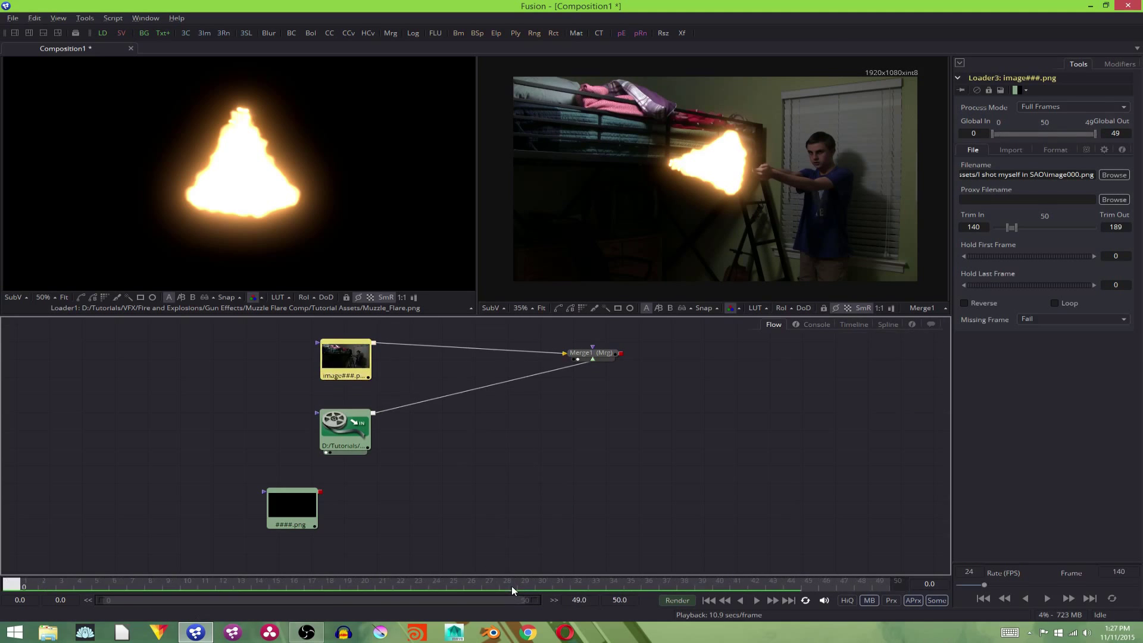
left_click(755, 598)
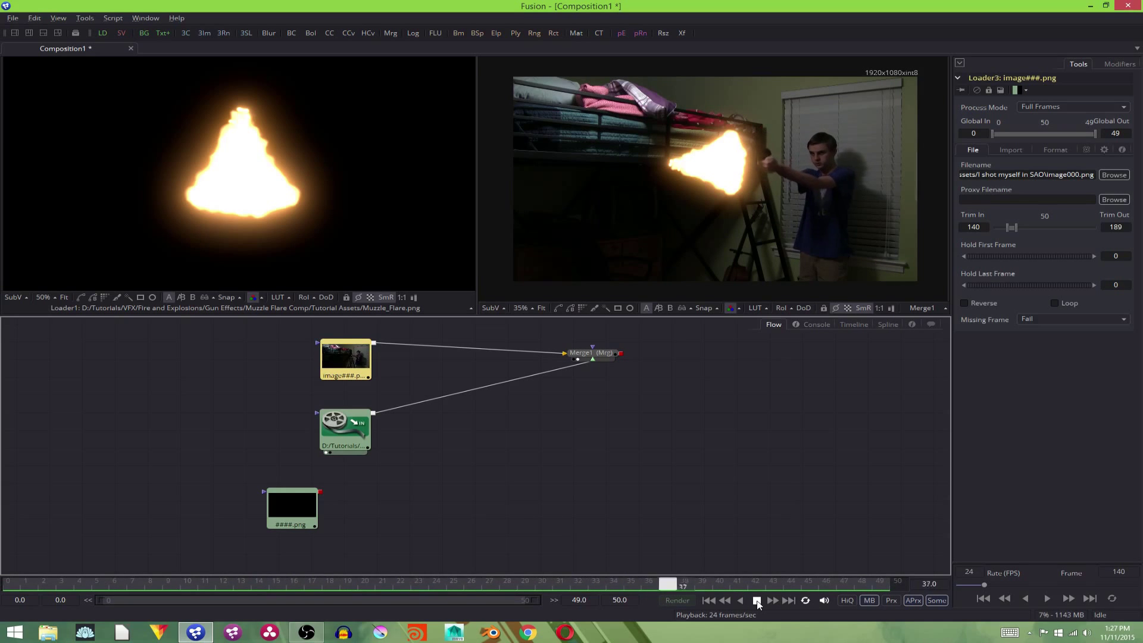
left_click(756, 600)
left_click(708, 600)
left_click_drag(592, 353, 641, 342)
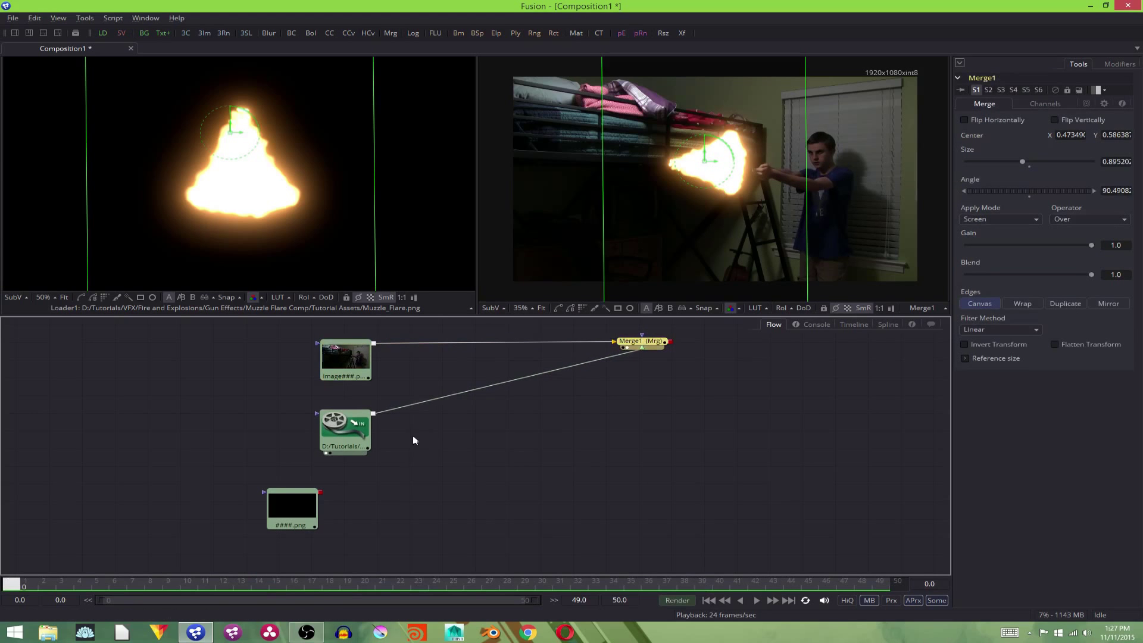
left_click(757, 599)
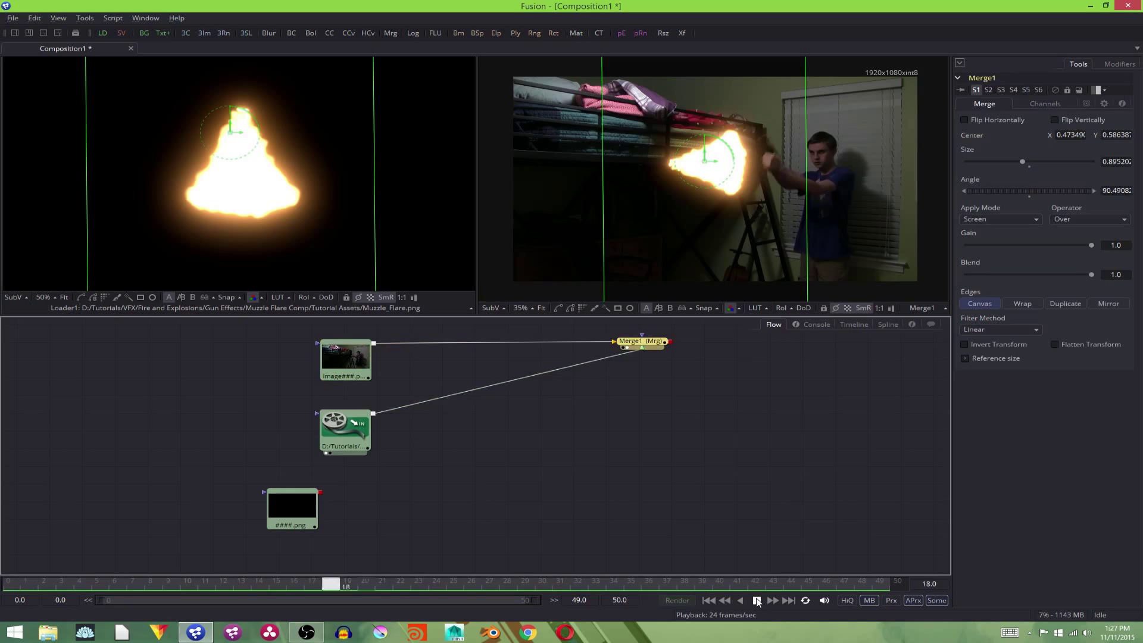
left_click(756, 600)
left_click(708, 600)
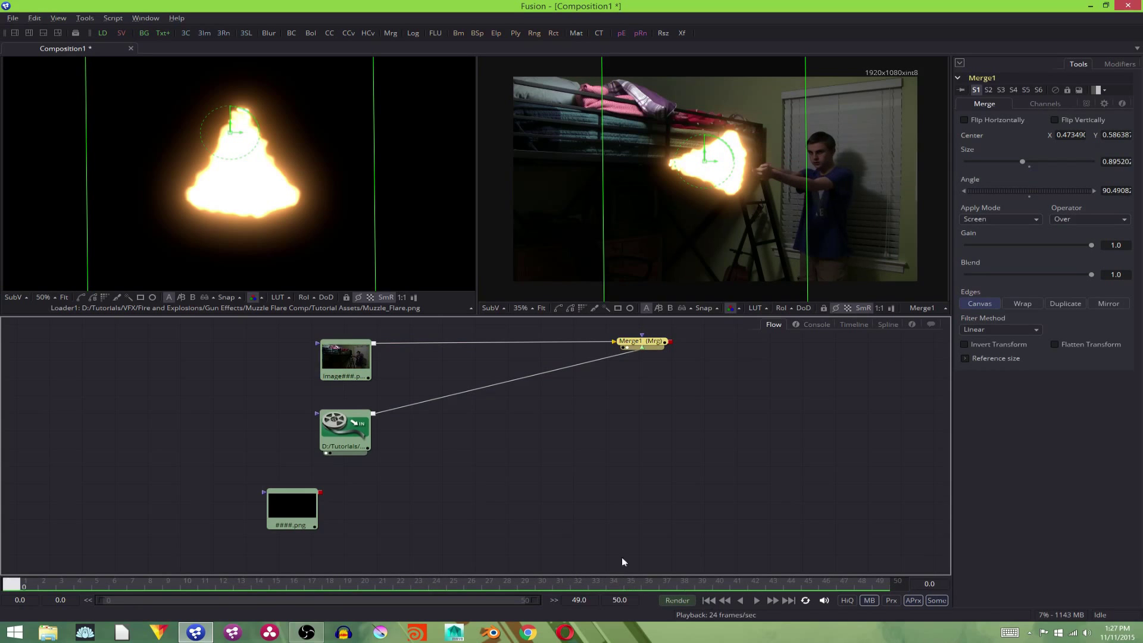
Step: Uncheck Loop on the Muzzle_Flare loader and set its Global In/Out to 16–17, then play to check
left_click(336, 420)
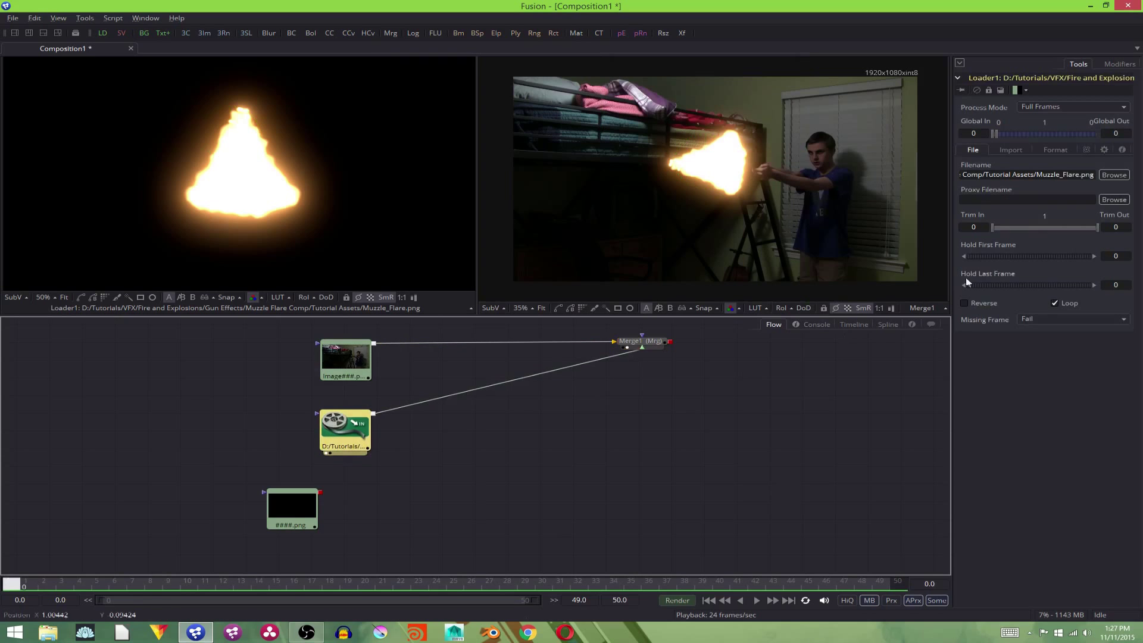
left_click(1054, 303)
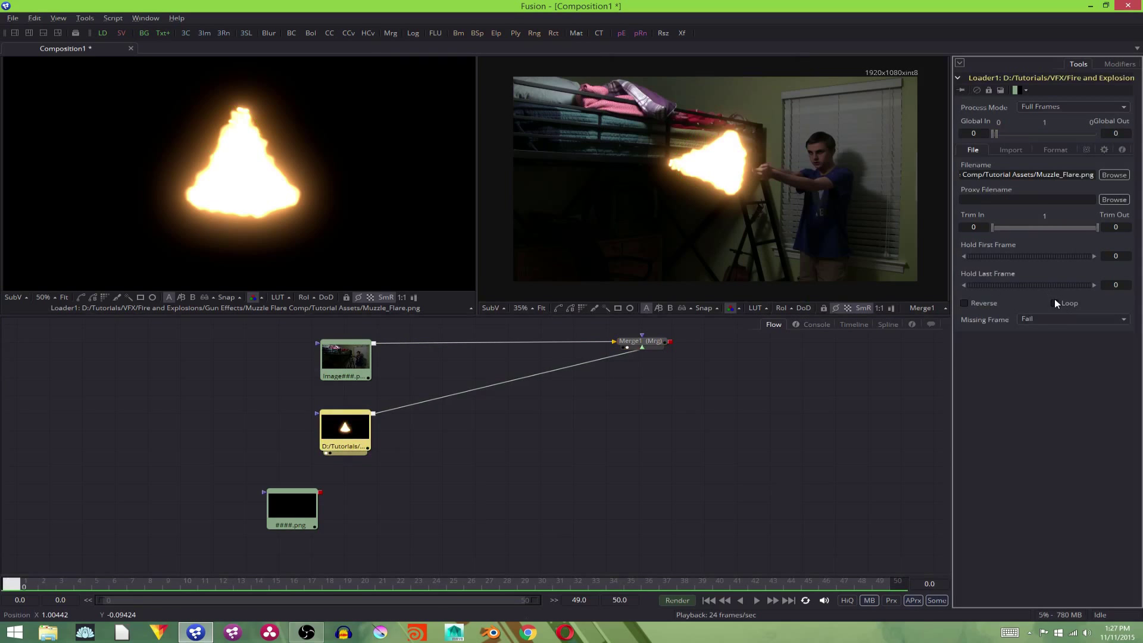
mouse_move(12, 582)
left_mouse_down()
mouse_move(255, 571)
mouse_move(208, 547)
mouse_move(434, 548)
mouse_move(219, 551)
mouse_move(356, 552)
mouse_move(333, 552)
left_mouse_up()
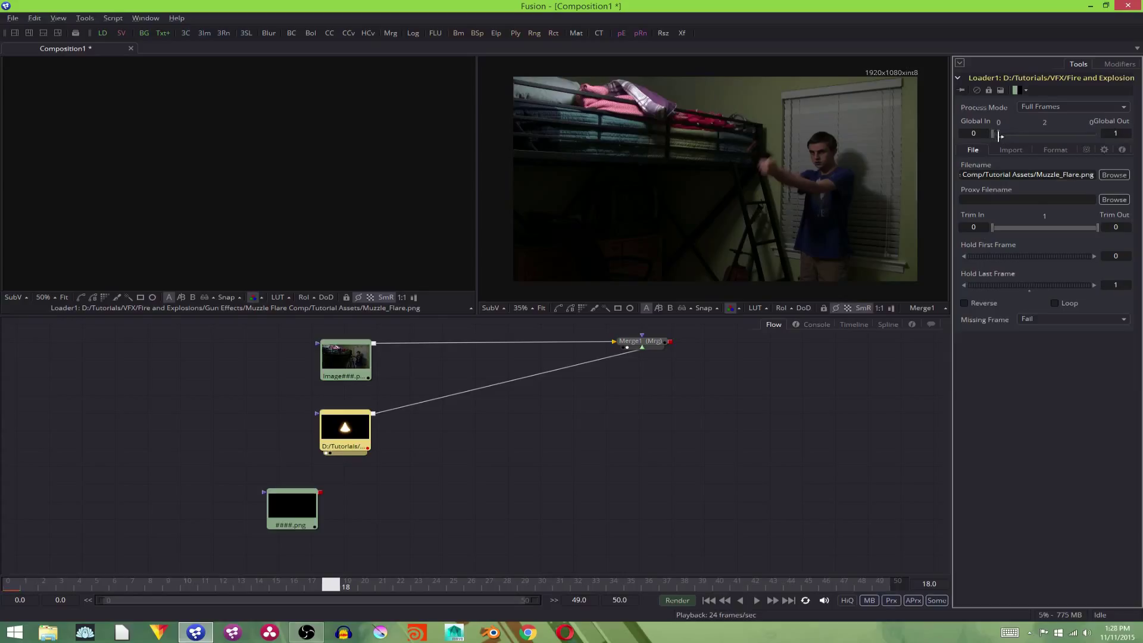
left_click_drag(1000, 136, 996, 136)
left_click_drag(330, 588, 306, 587)
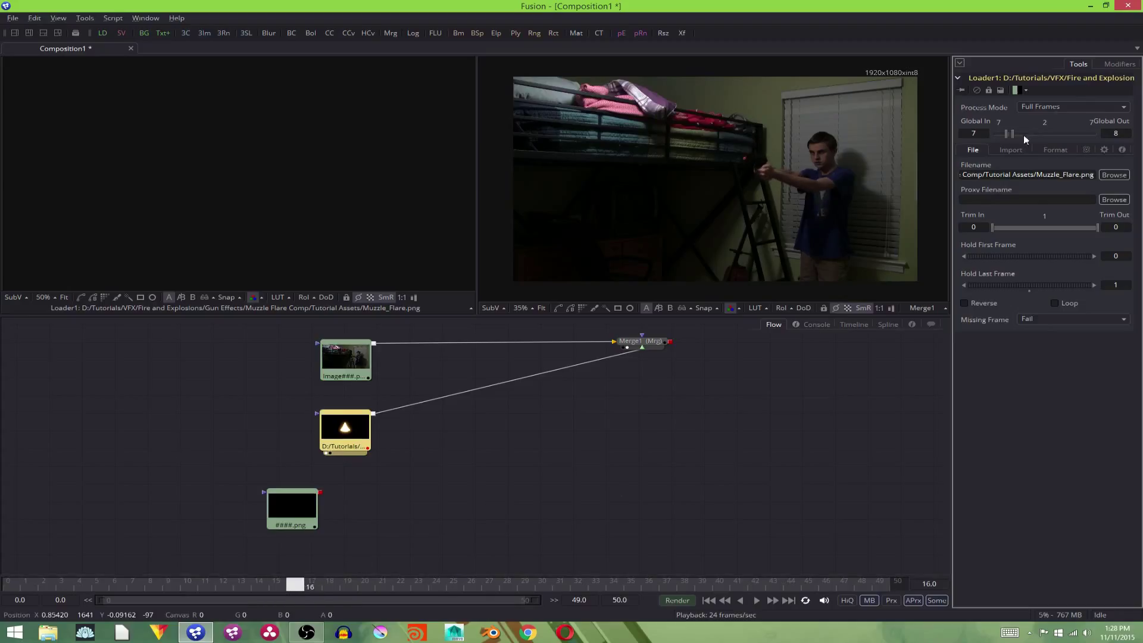
left_click_drag(1009, 133, 1027, 133)
left_click(757, 600)
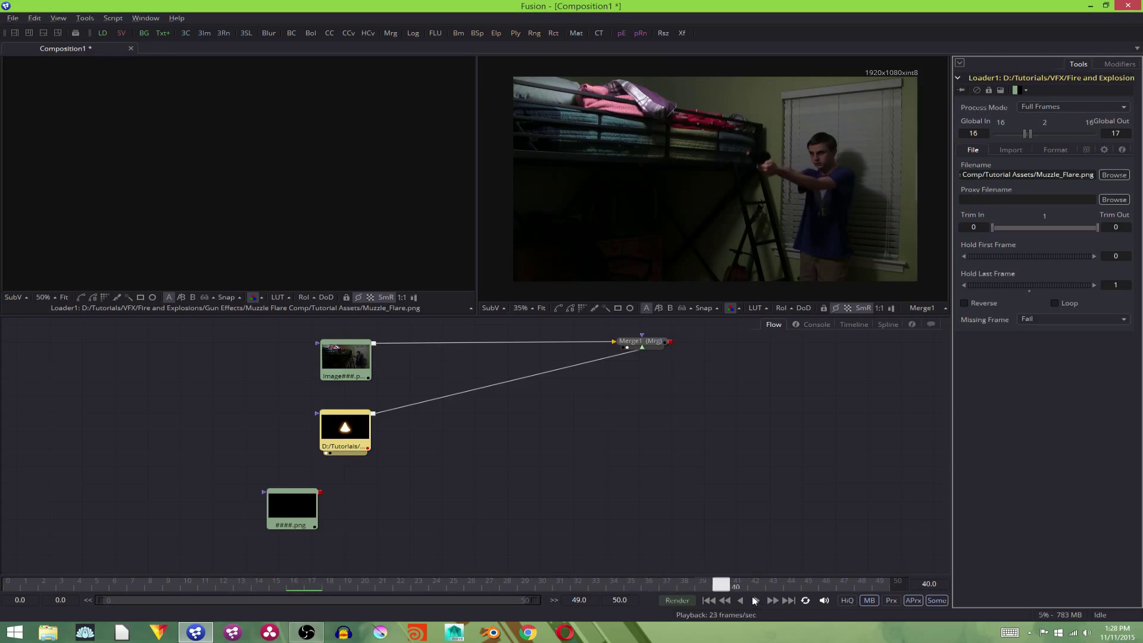
left_click(710, 601)
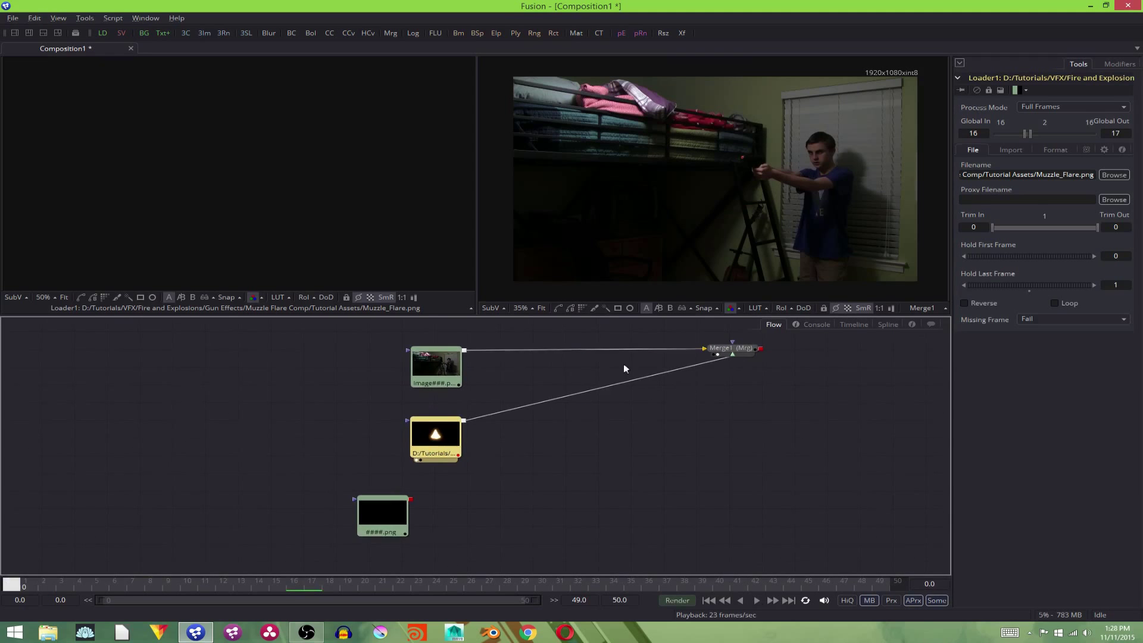
Step: Insert a Brightness/Contrast node after the bedroom footage and raise its Gain to about 1.72
left_click(446, 355)
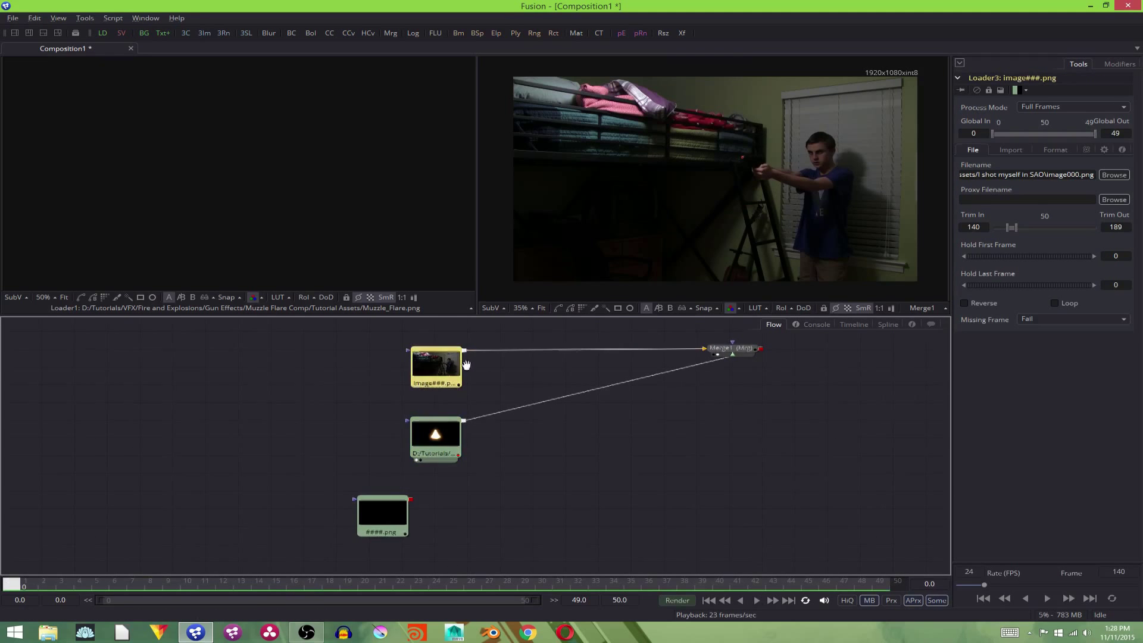
left_click_drag(439, 376, 361, 401)
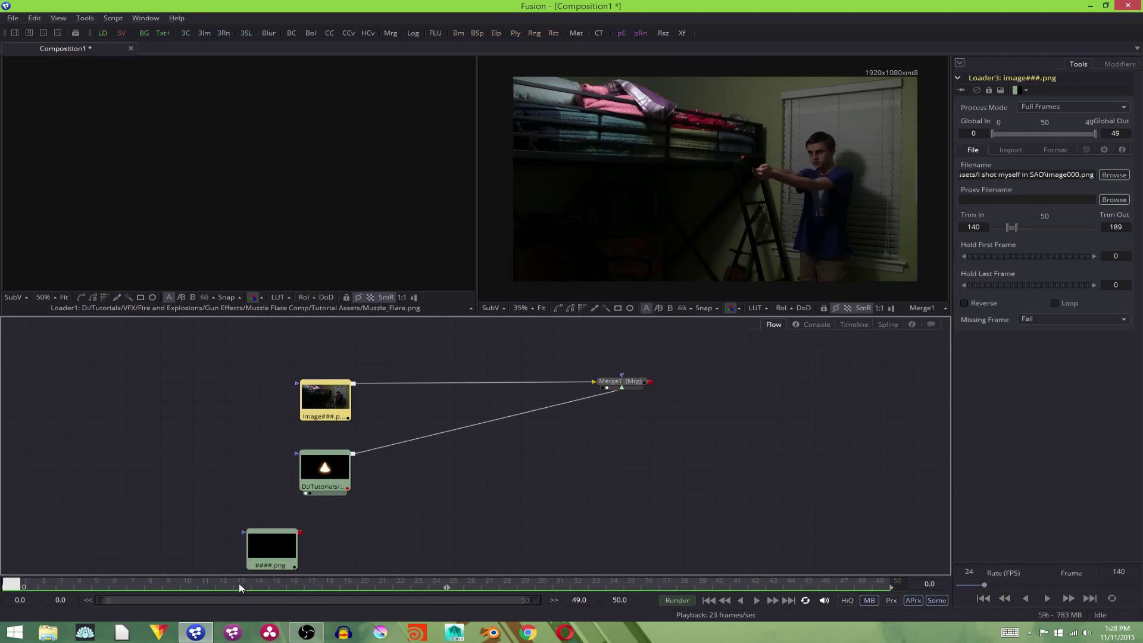
left_click_drag(238, 583, 294, 570)
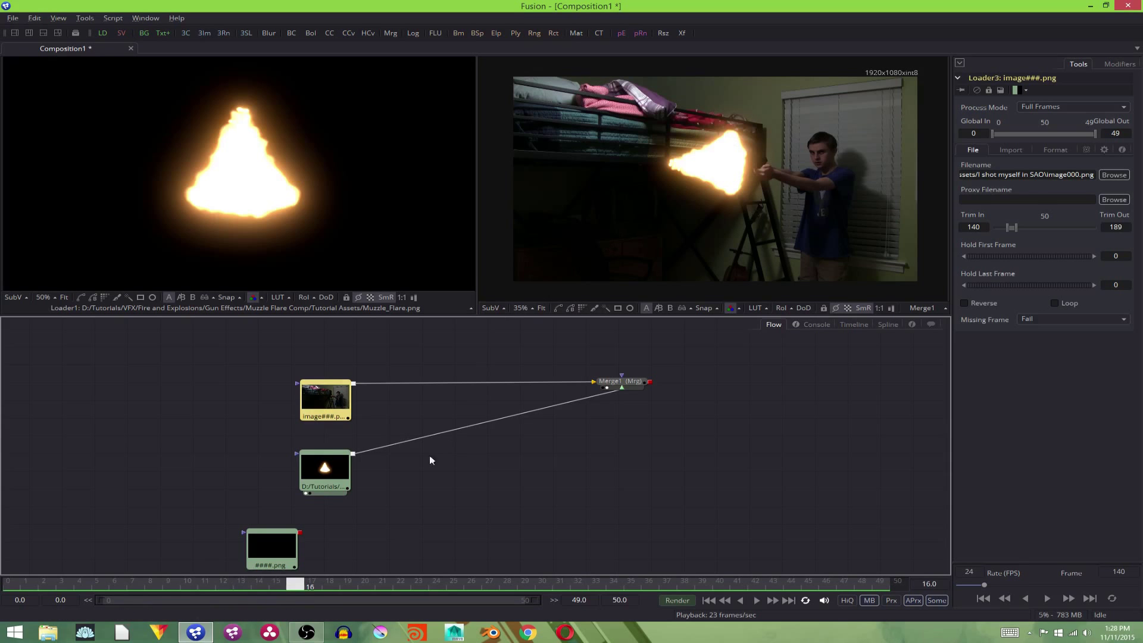
key("ctrl+space")
type("bri")
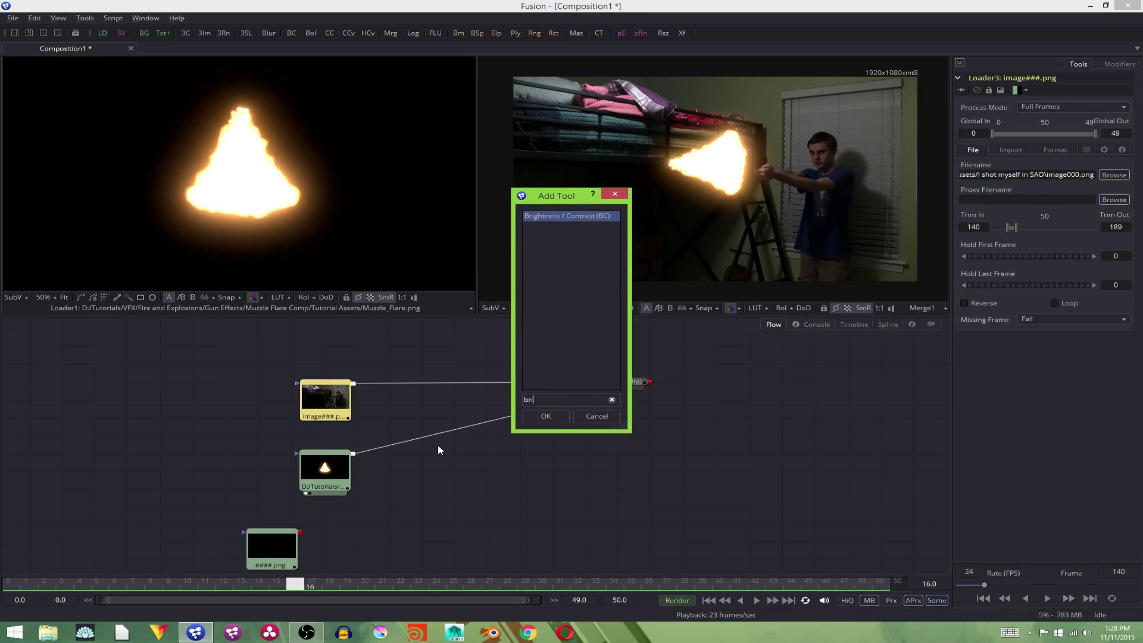
key("Return")
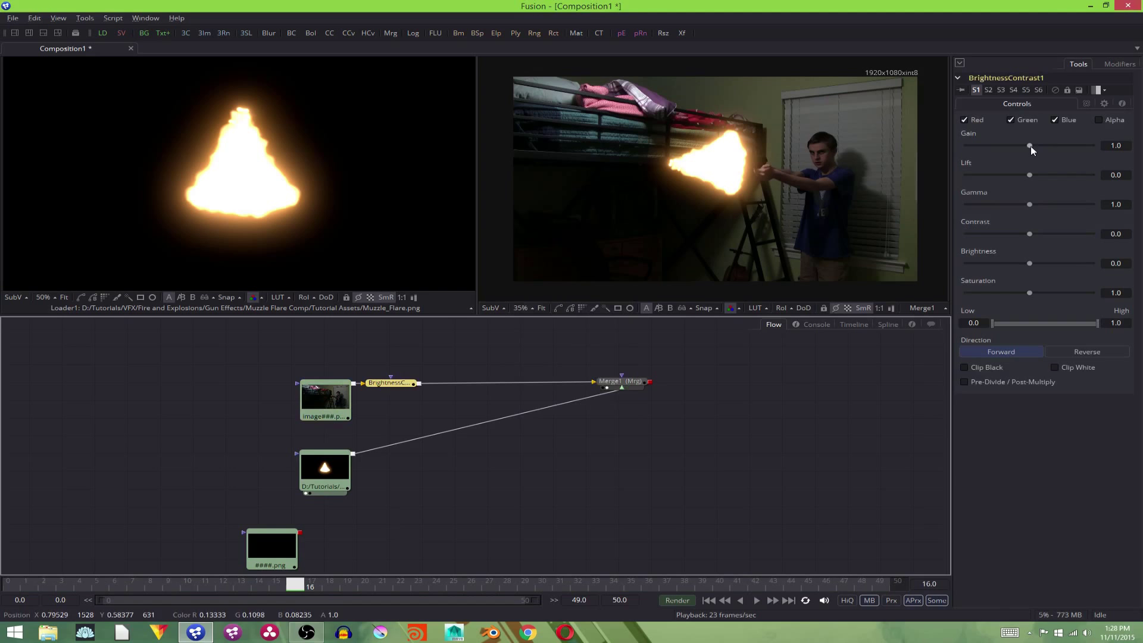
left_click_drag(1031, 149, 1042, 150)
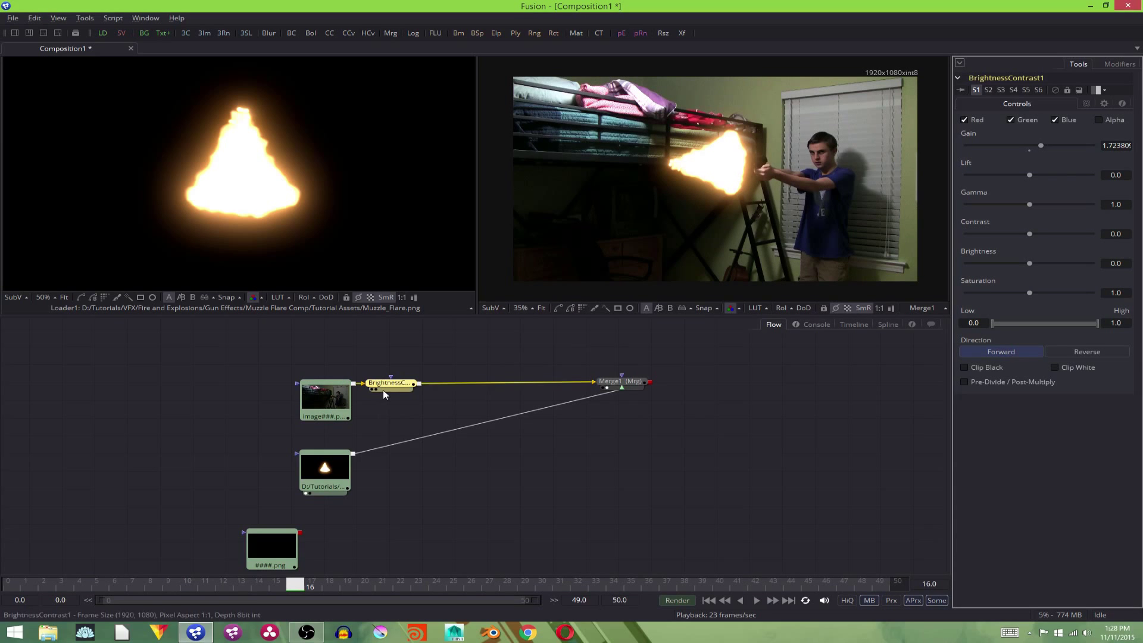
Step: Add a second Brightness/Contrast node after the first, ahead of Merge1
key("ctrl+space")
type("br")
key("Return")
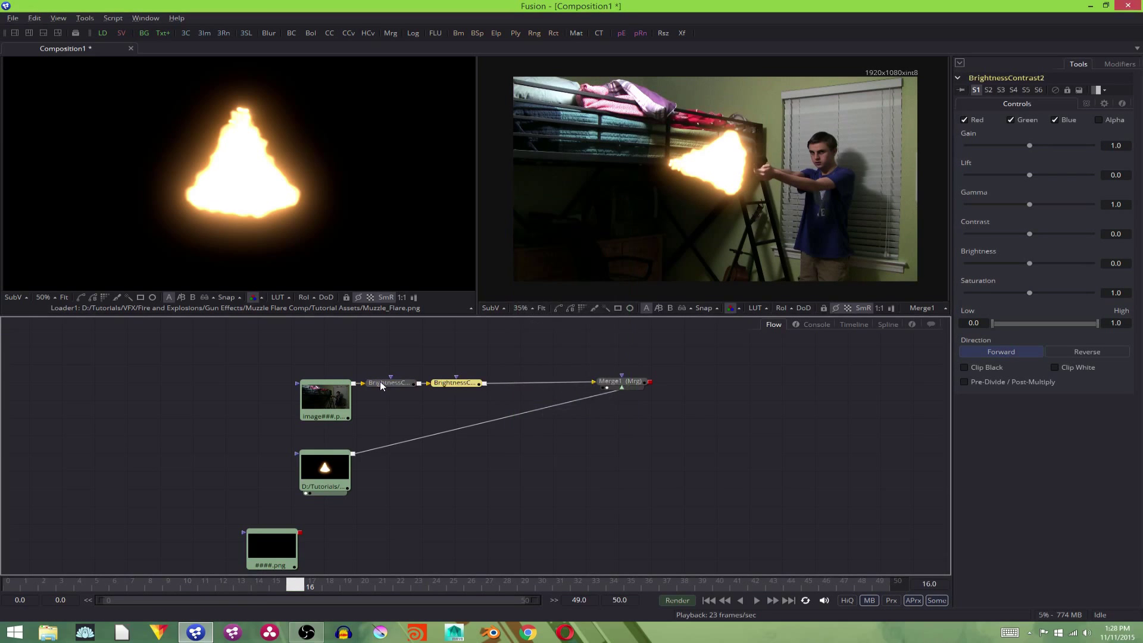
Step: Select BrightnessContrast2 at frame 15 and bring up its Gain parameter's context menu
right_click(600, 448)
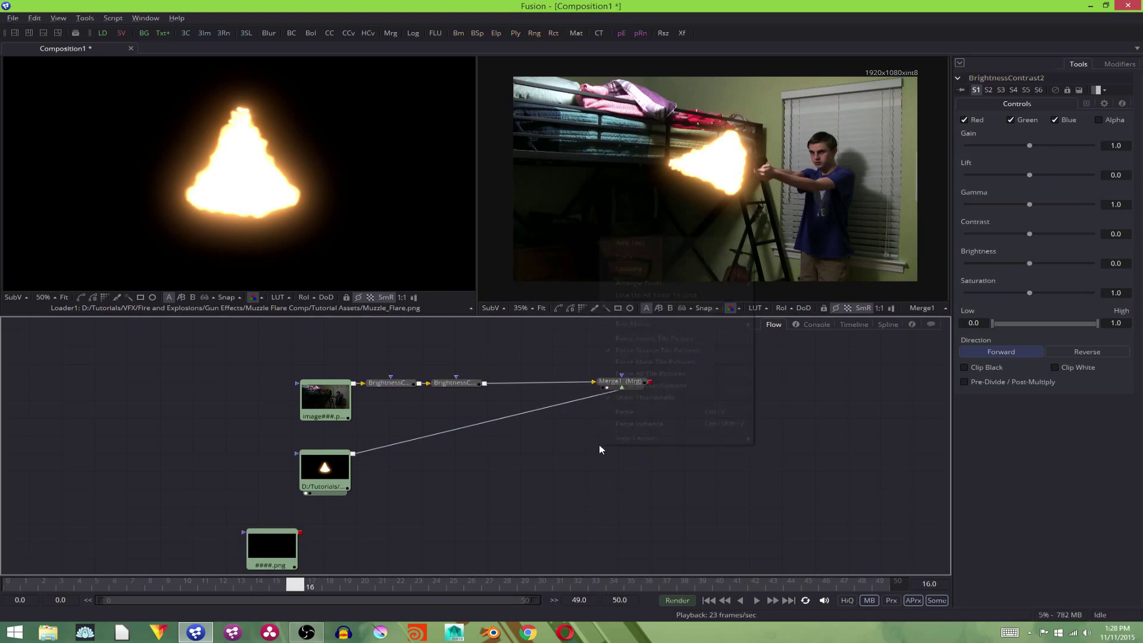
mouse_move(662, 244)
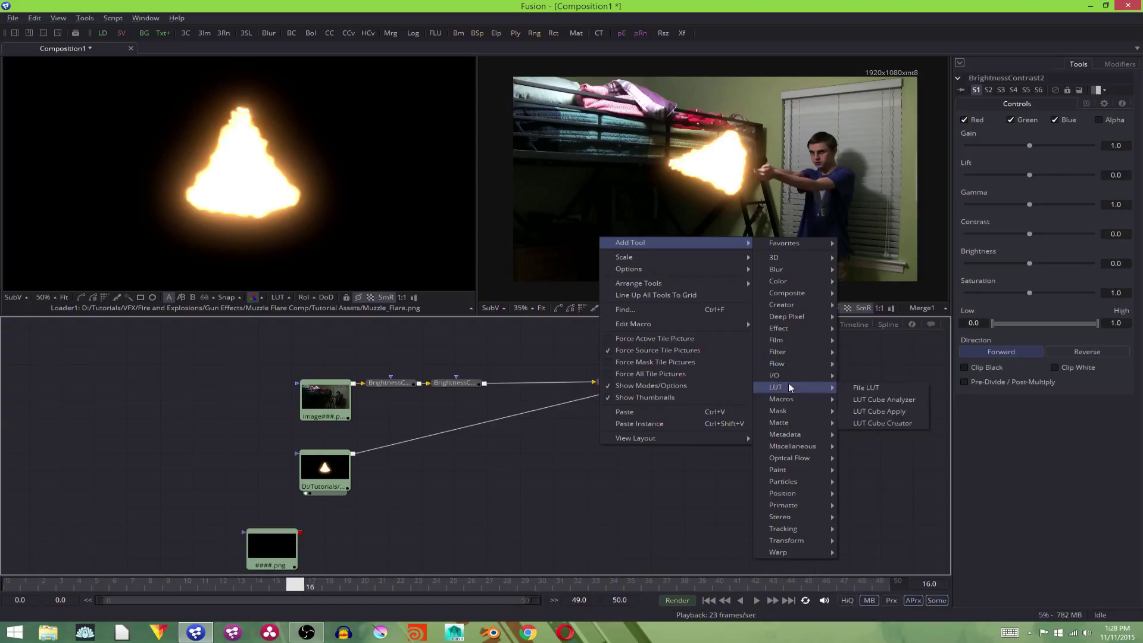
left_click(575, 509)
left_click(443, 387)
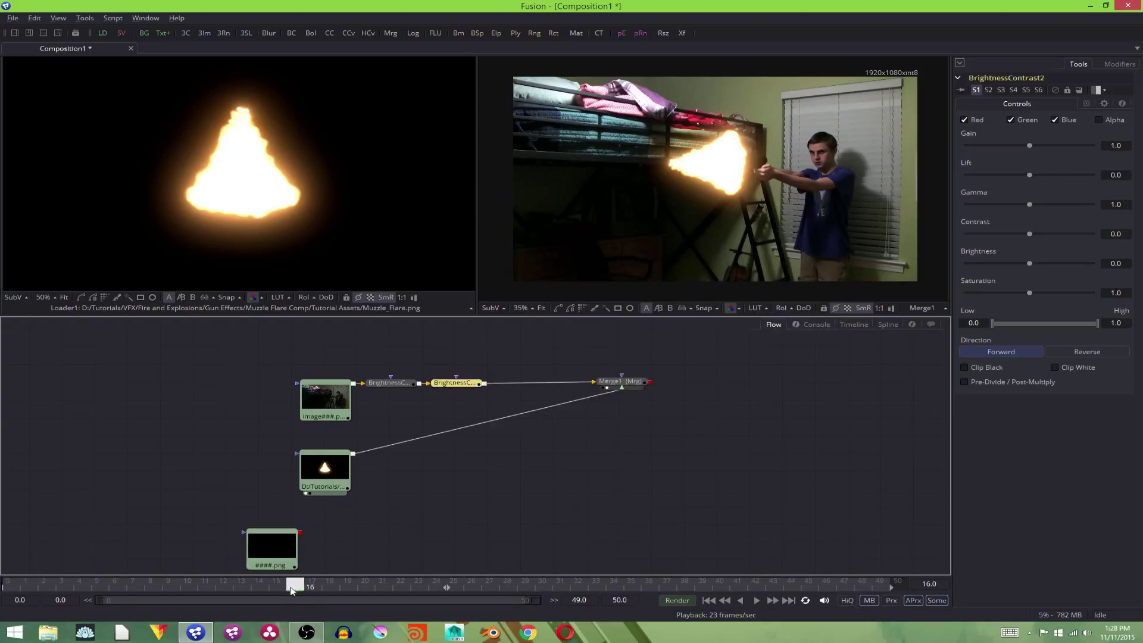
left_click_drag(291, 591, 282, 590)
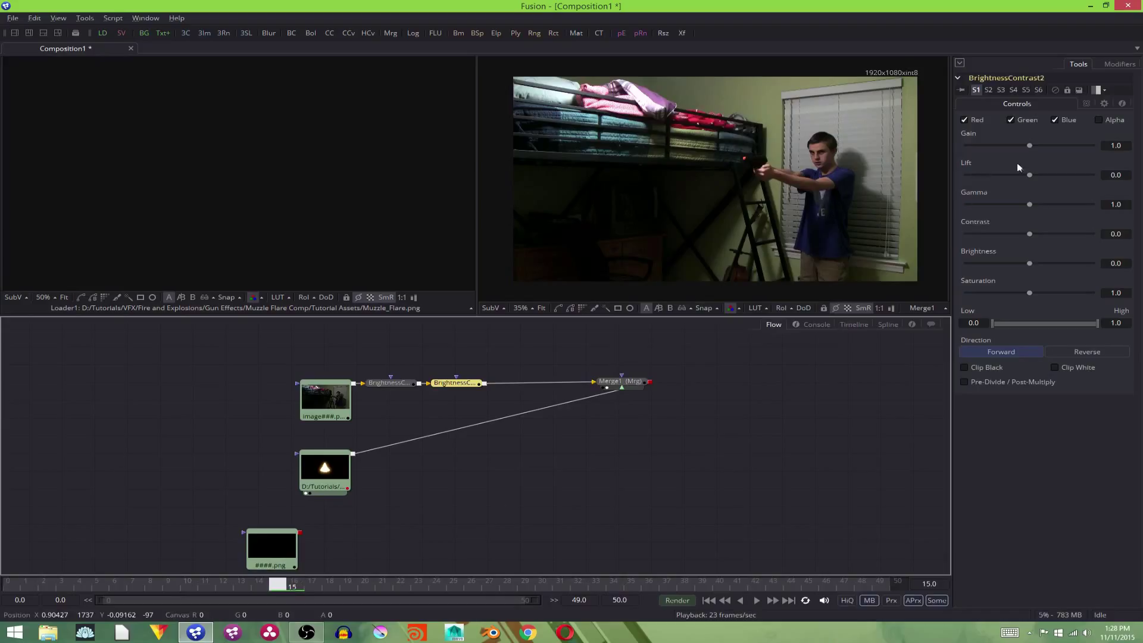
right_click(966, 140)
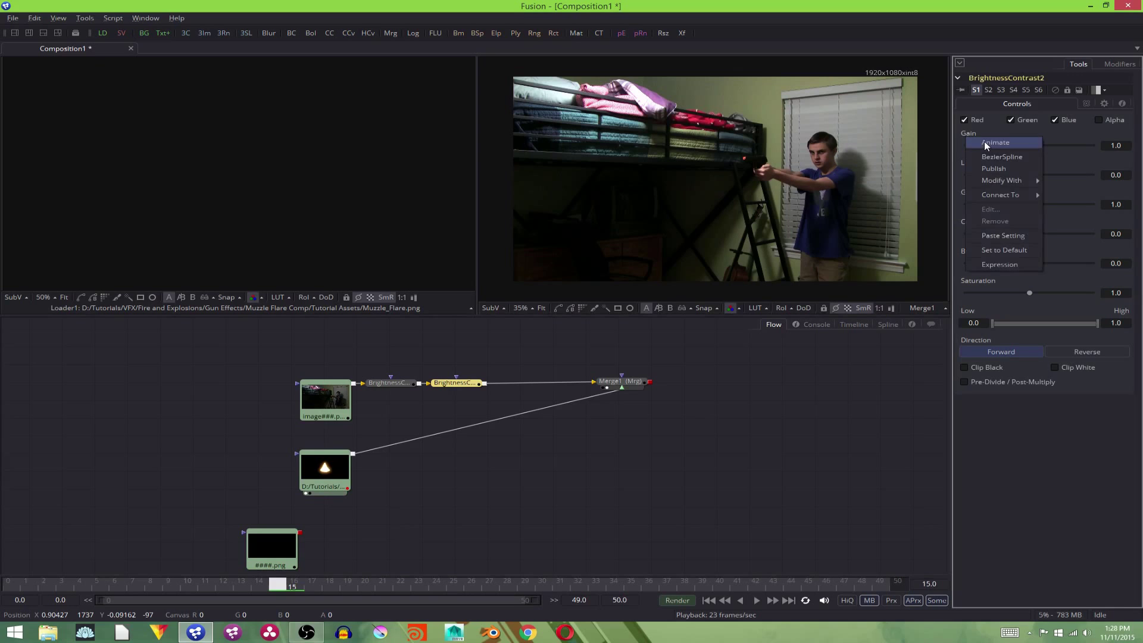
Step: Animate BrightnessContrast2's Gain to about 2.4 at frame 16 and 1.0 at frame 18
left_click(984, 142)
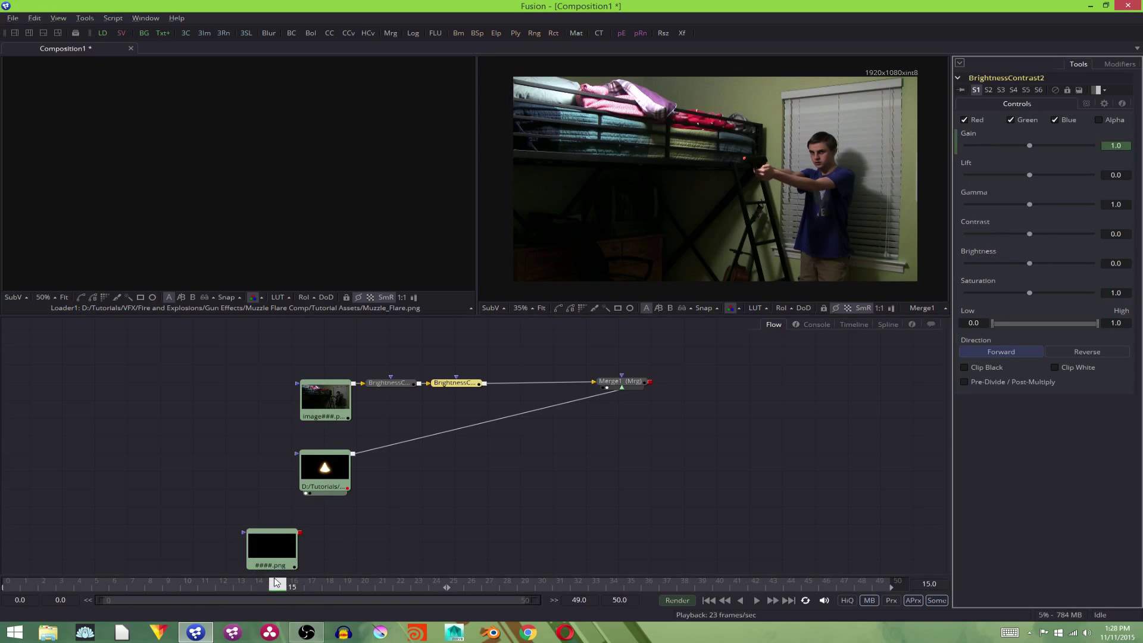
left_click(290, 588)
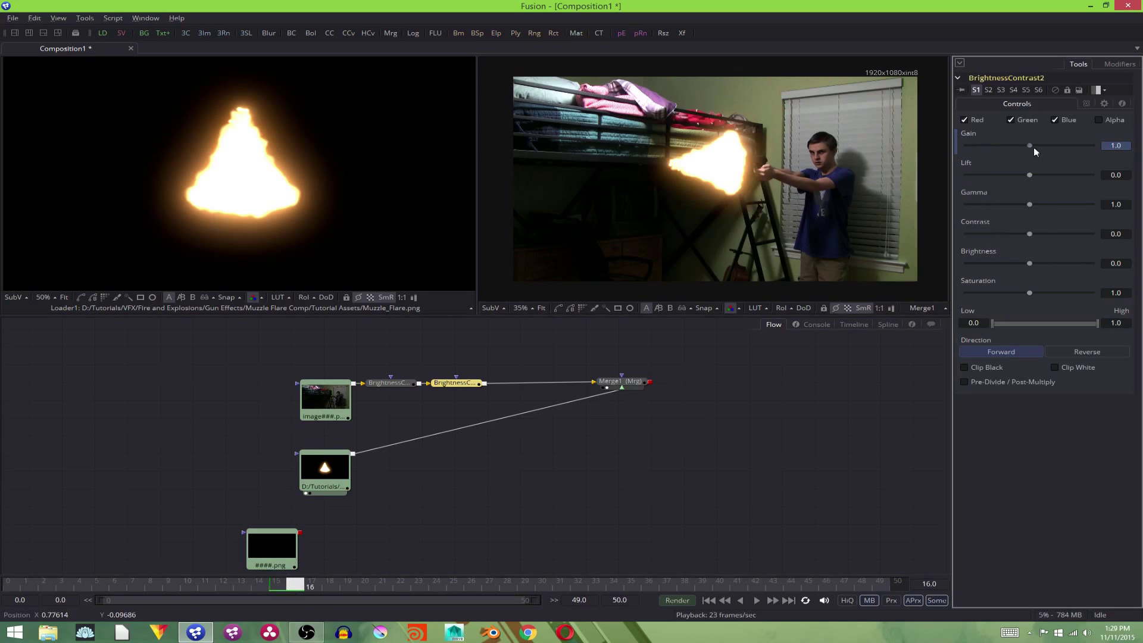
left_click_drag(1033, 148, 1055, 154)
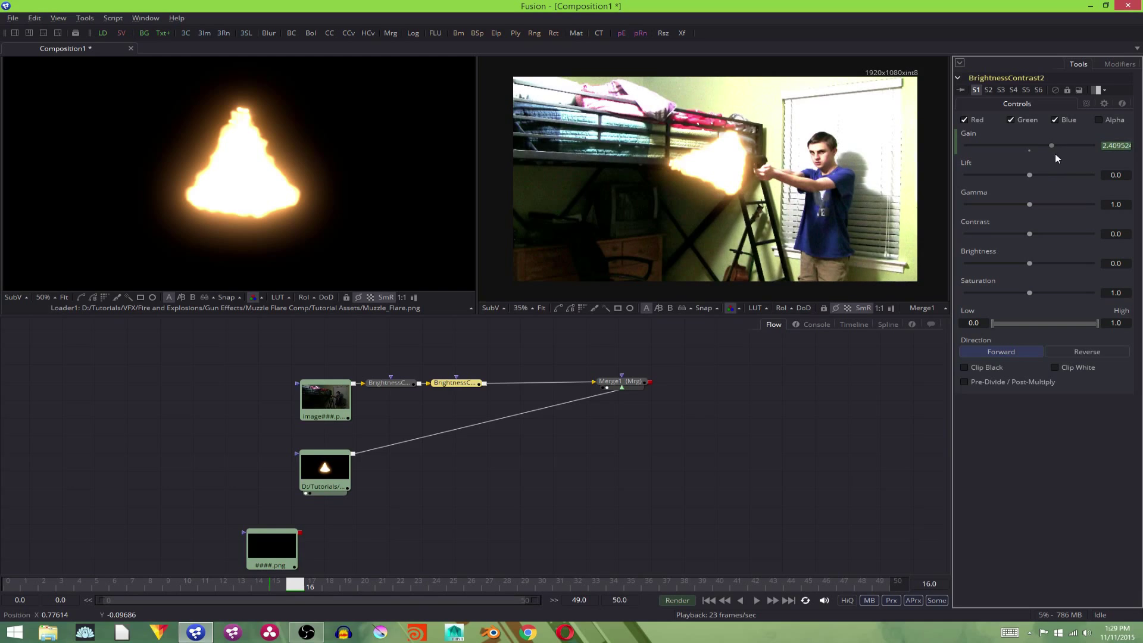
left_click_drag(302, 588, 336, 591)
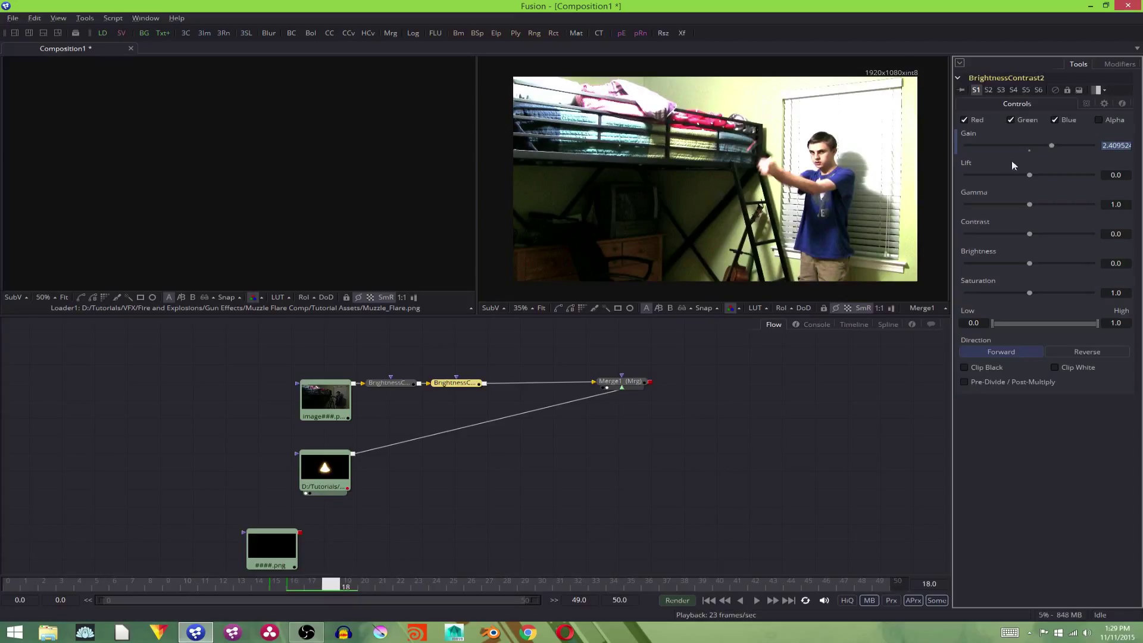
left_click(1029, 151)
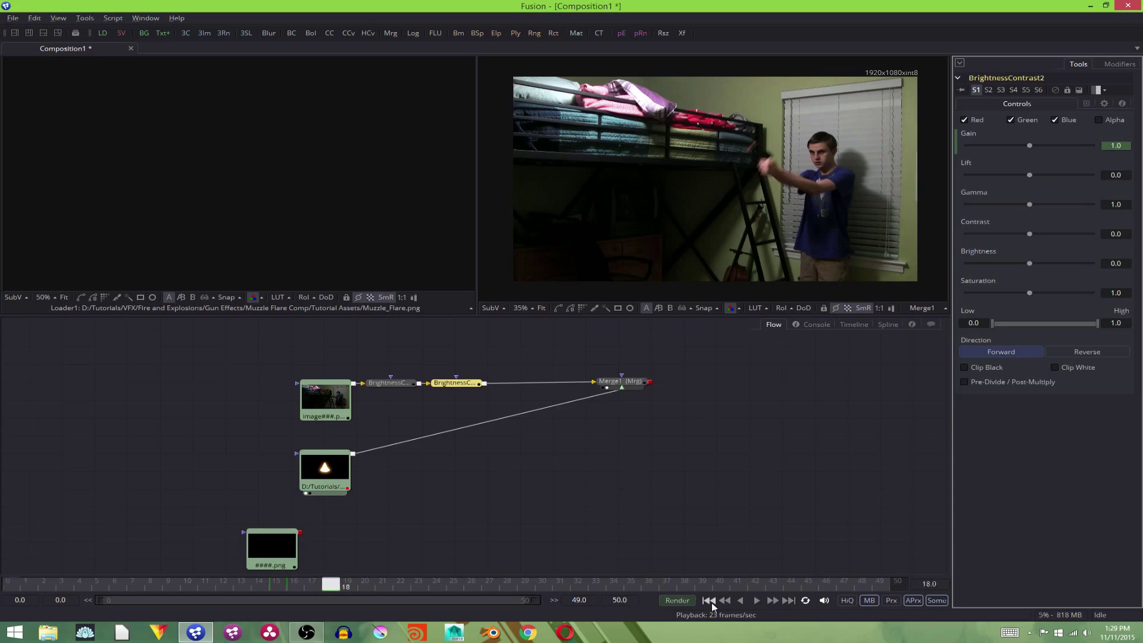
Step: Play back and scrub the flash frames to check the brightness pop, ending on frame 18
left_click(708, 600)
left_click(757, 600)
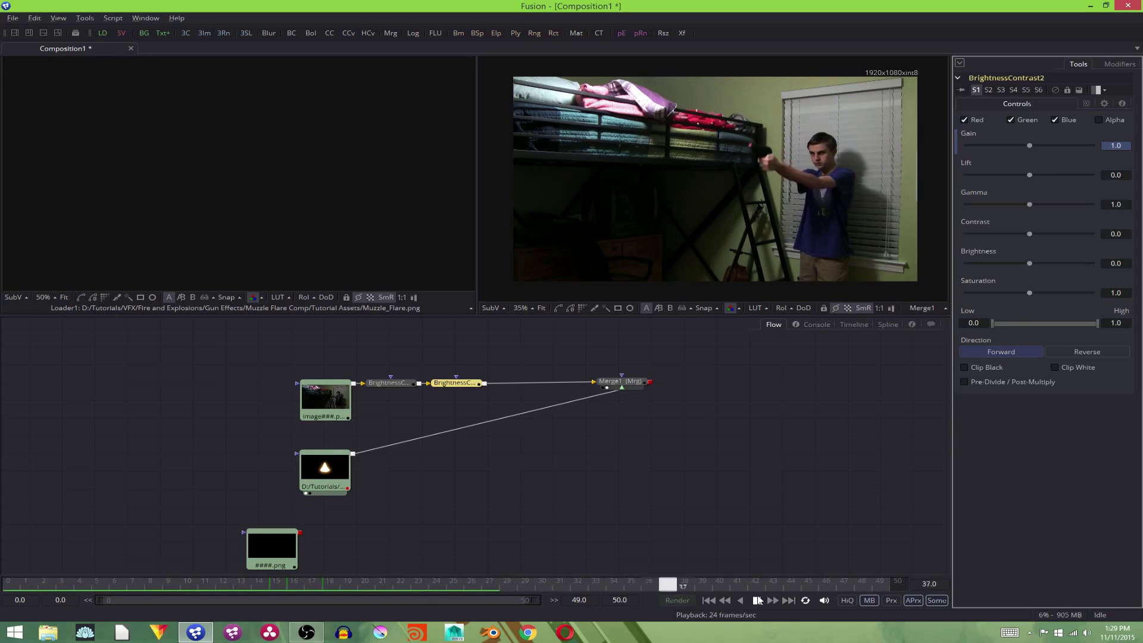
left_click(756, 600)
left_click(283, 585)
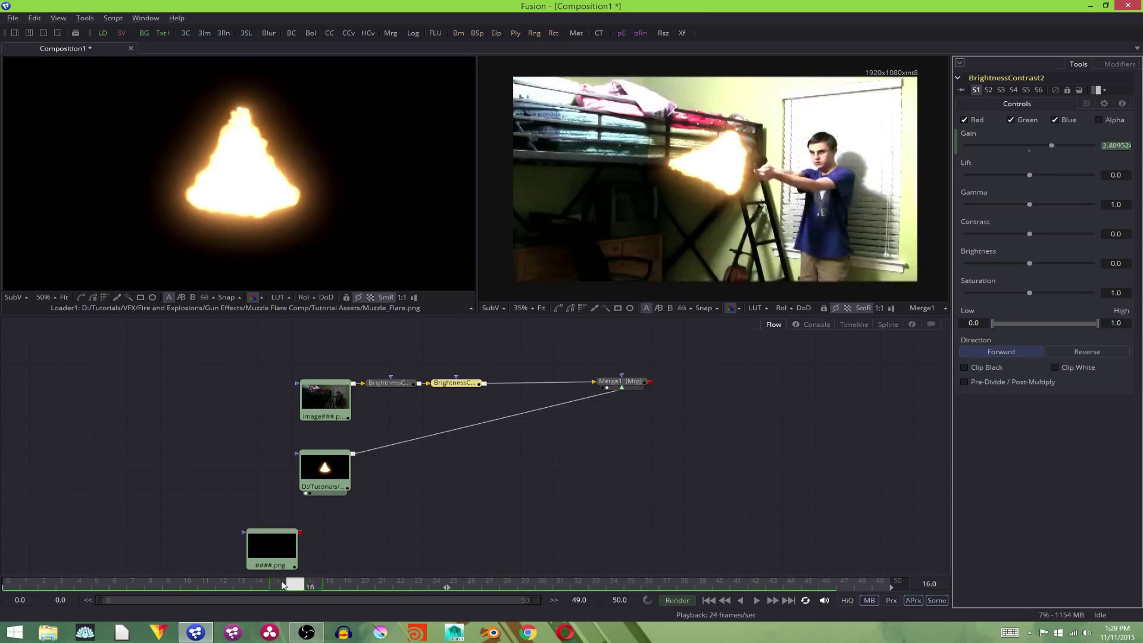
left_click_drag(282, 584, 384, 583)
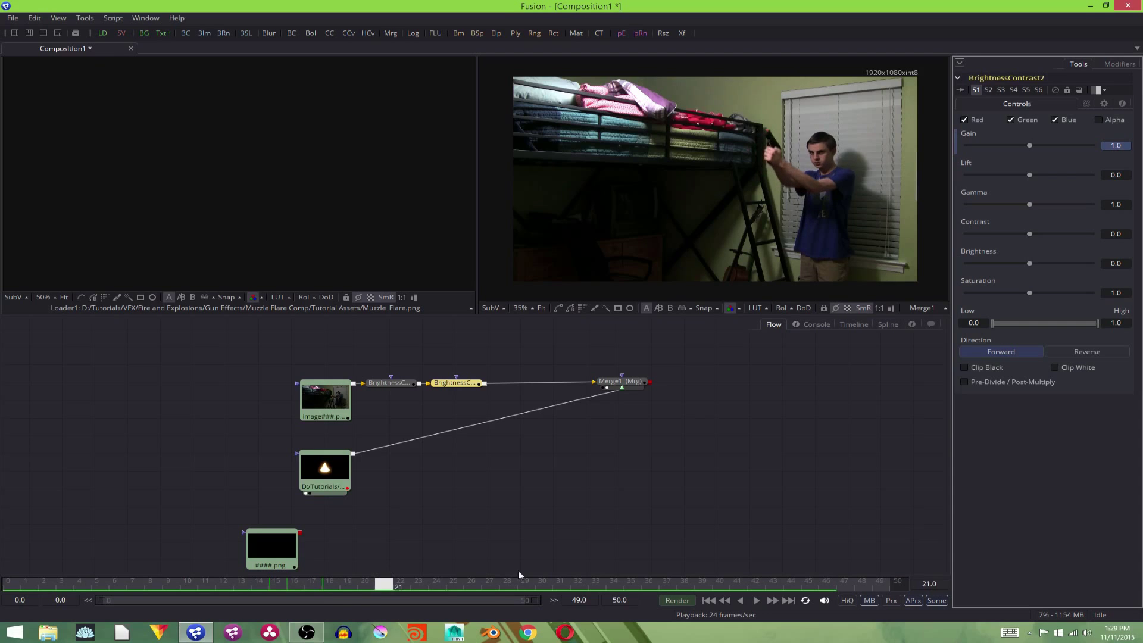
left_click(709, 600)
left_click(756, 600)
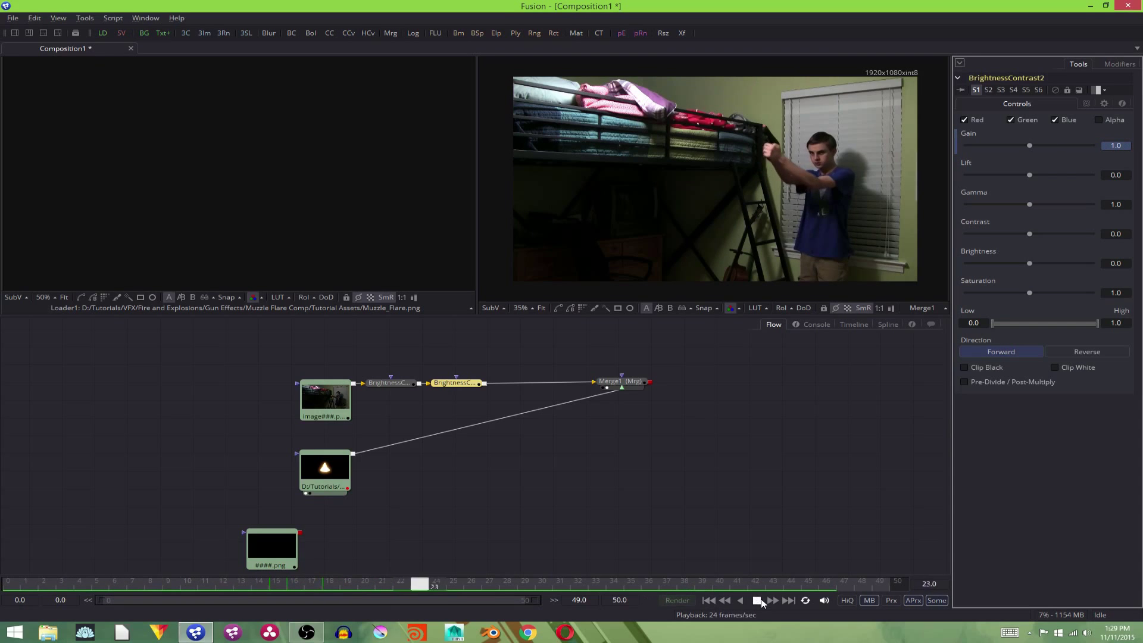
left_click(757, 600)
left_click_drag(744, 589, 345, 584)
Step: Compare frames around 18, then remove the Gain keyframe and reset Gain to 1.0
key("Left")
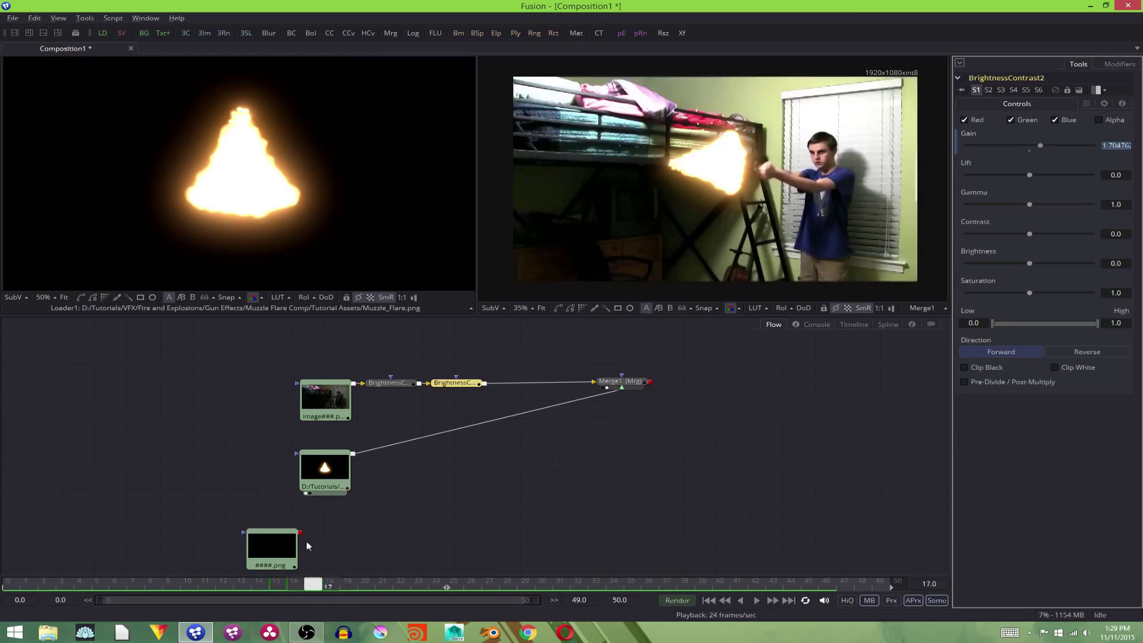
key("Right")
key("Left")
key("Right")
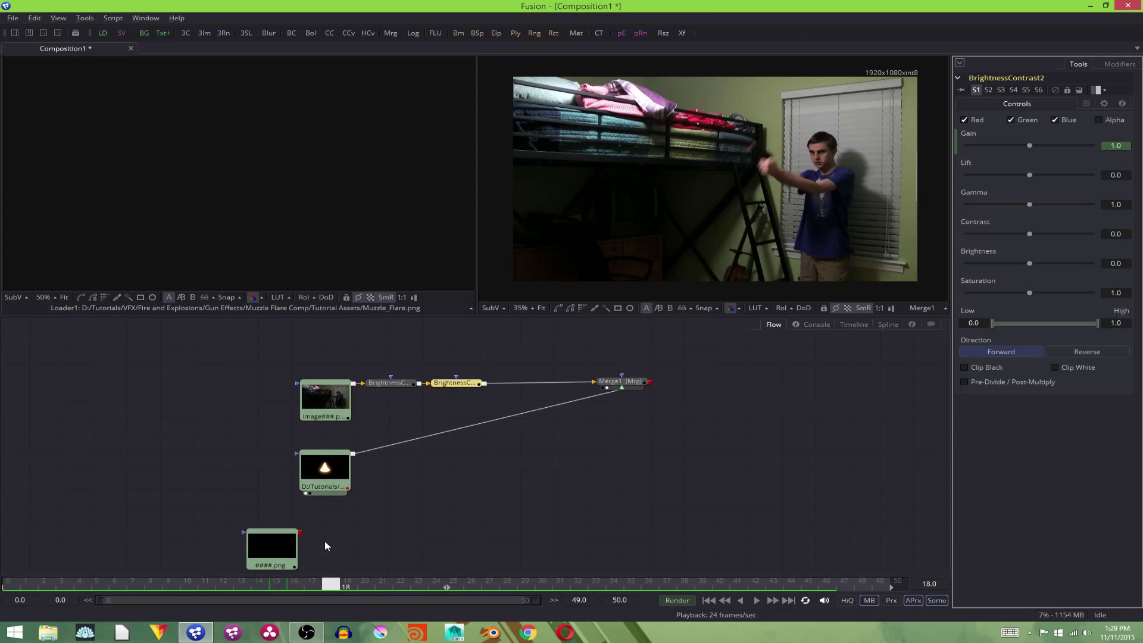
key("Right")
key("Left")
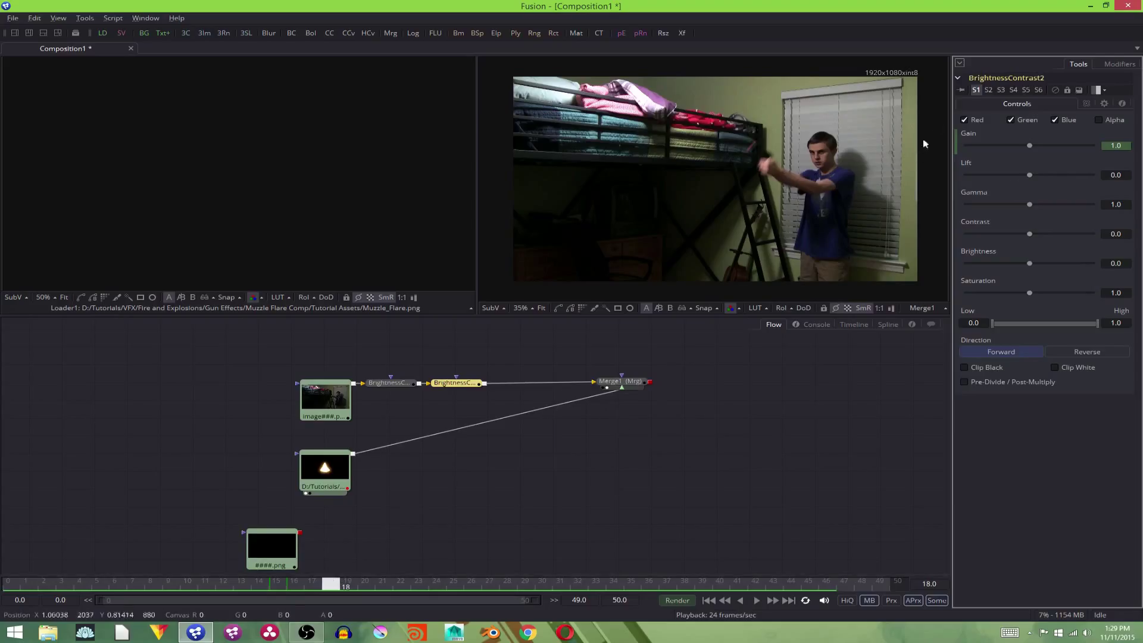
right_click(966, 137)
left_click(994, 152)
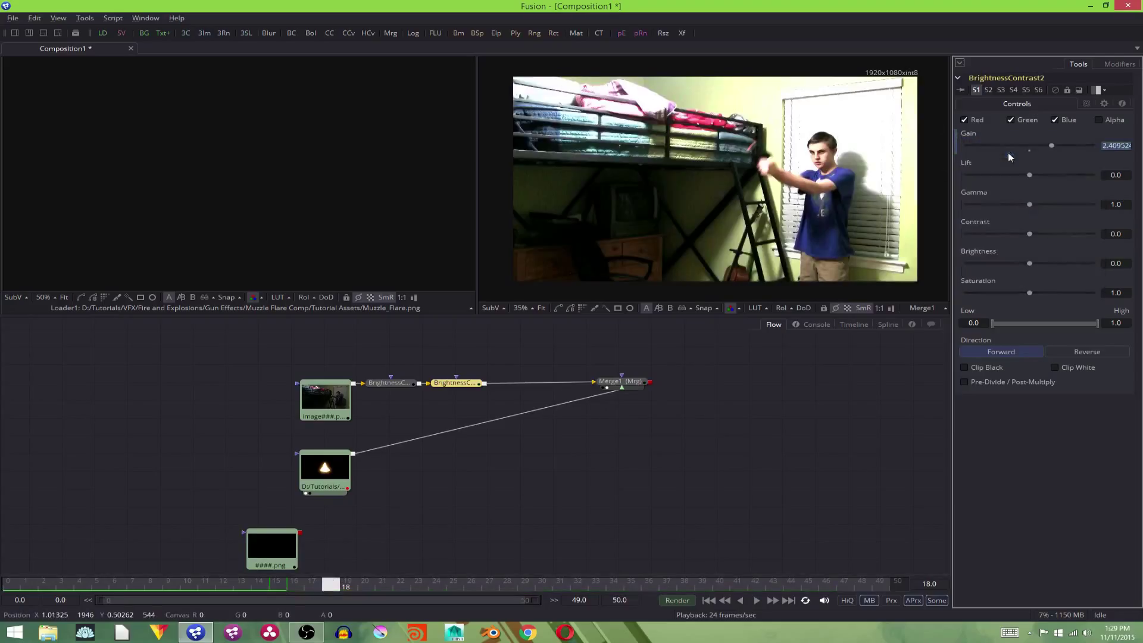
left_click_drag(334, 584, 348, 584)
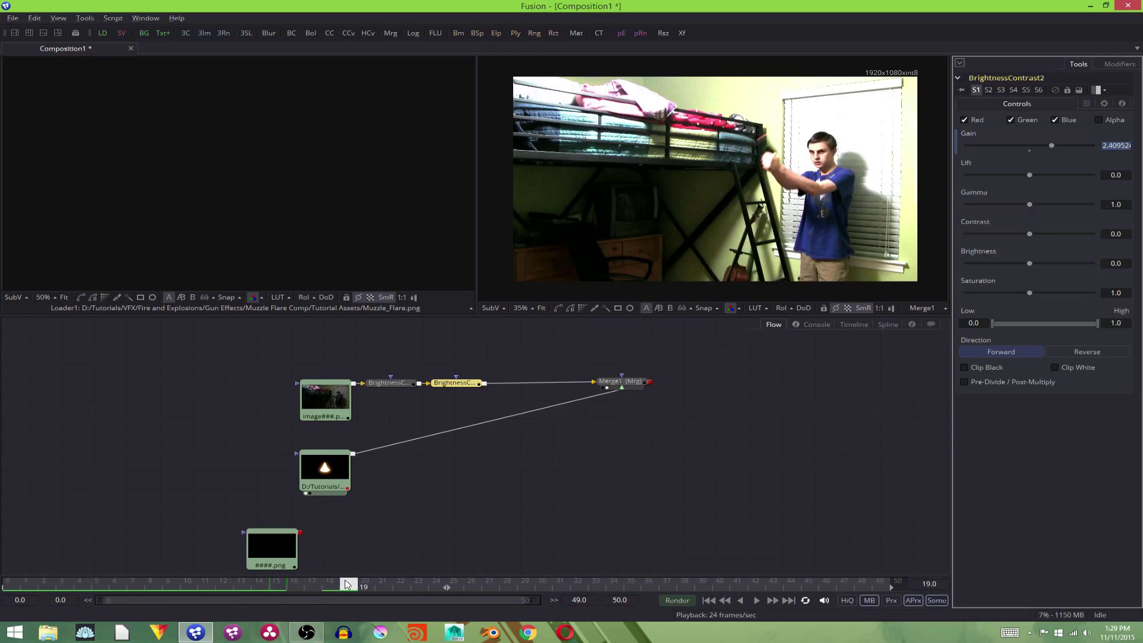
double_click(1031, 151)
Step: Play the shot from the start and scrub back from frame 23 to frame 15
left_click(708, 601)
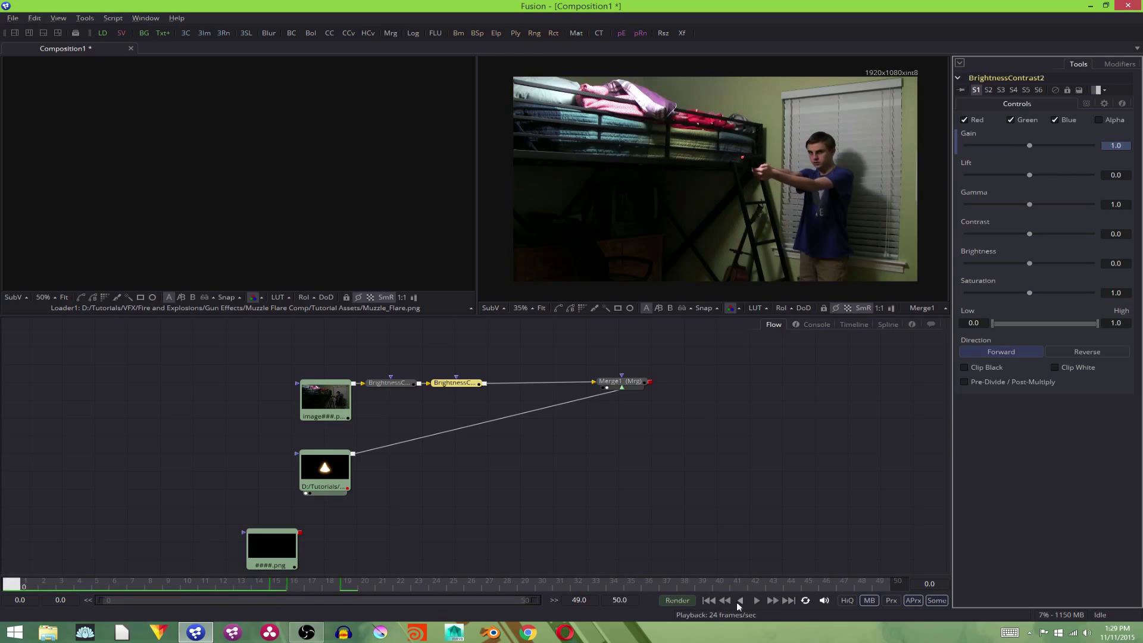
left_click(756, 601)
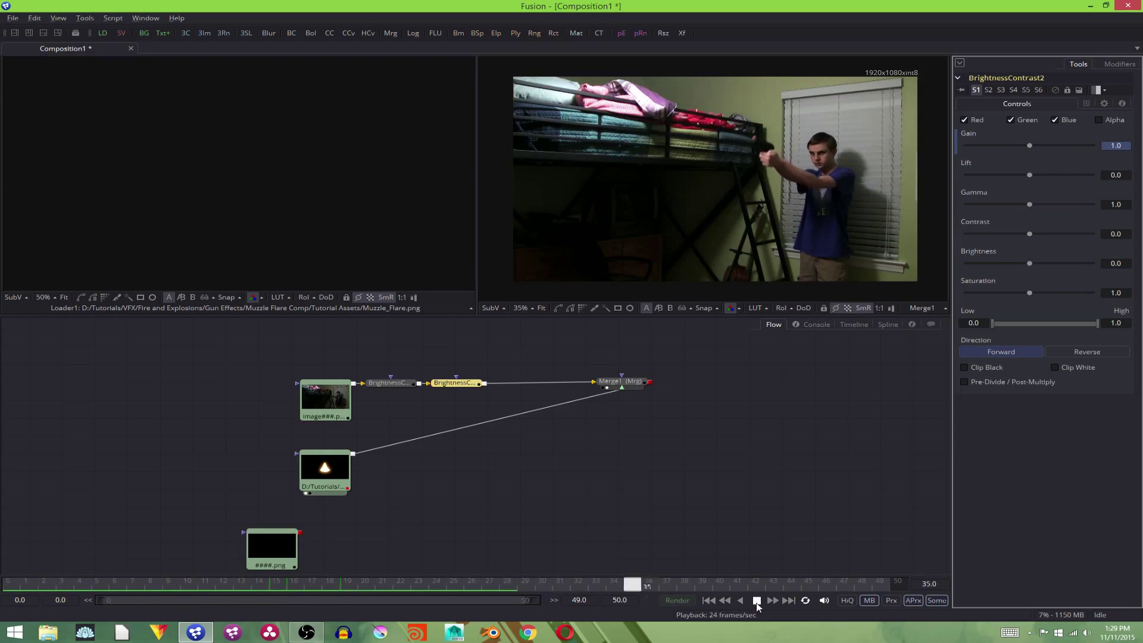
left_click(755, 601)
left_click_drag(719, 586, 419, 583)
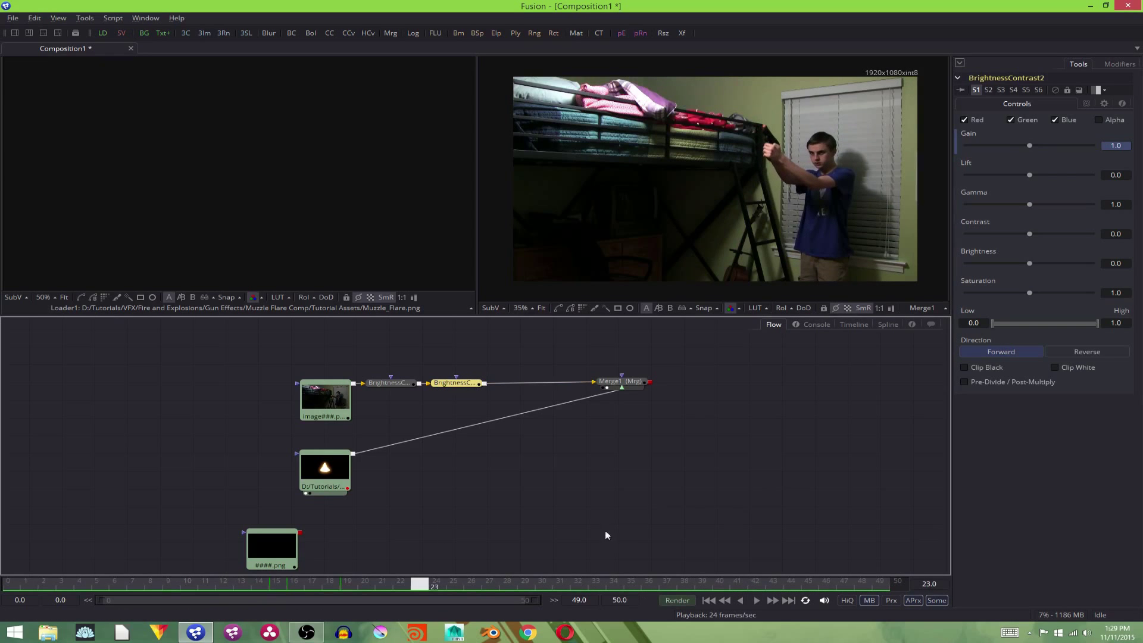
left_click_drag(415, 582, 274, 578)
Step: Add BrightnessContrast3 after BrightnessContrast2 and zoom the viewer in on the gun
key("ctrl+space")
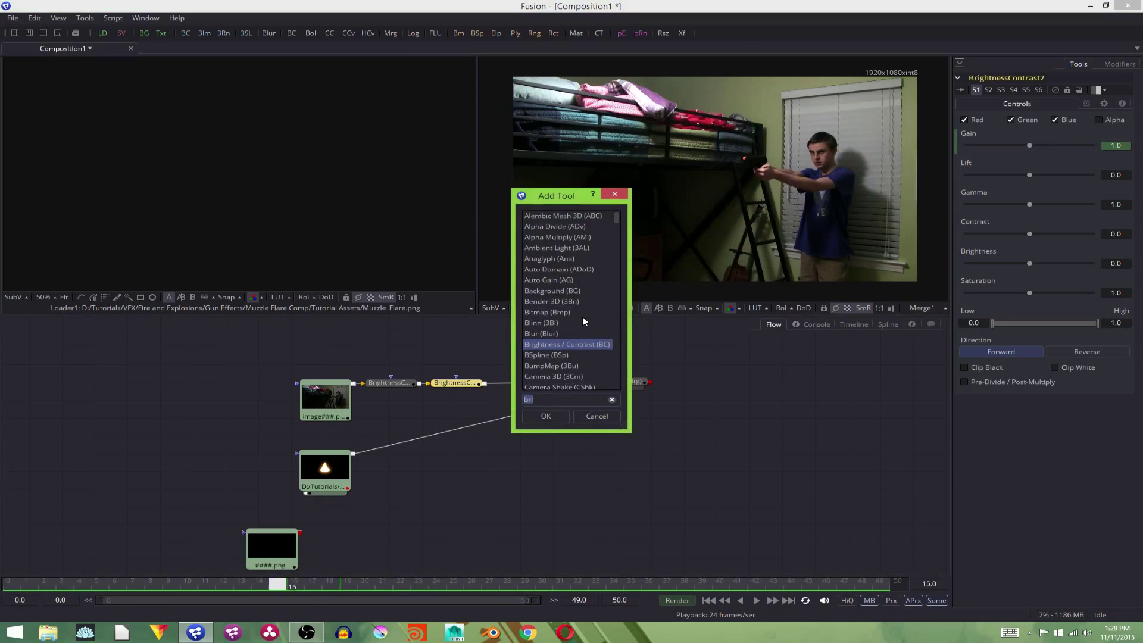
key("Return")
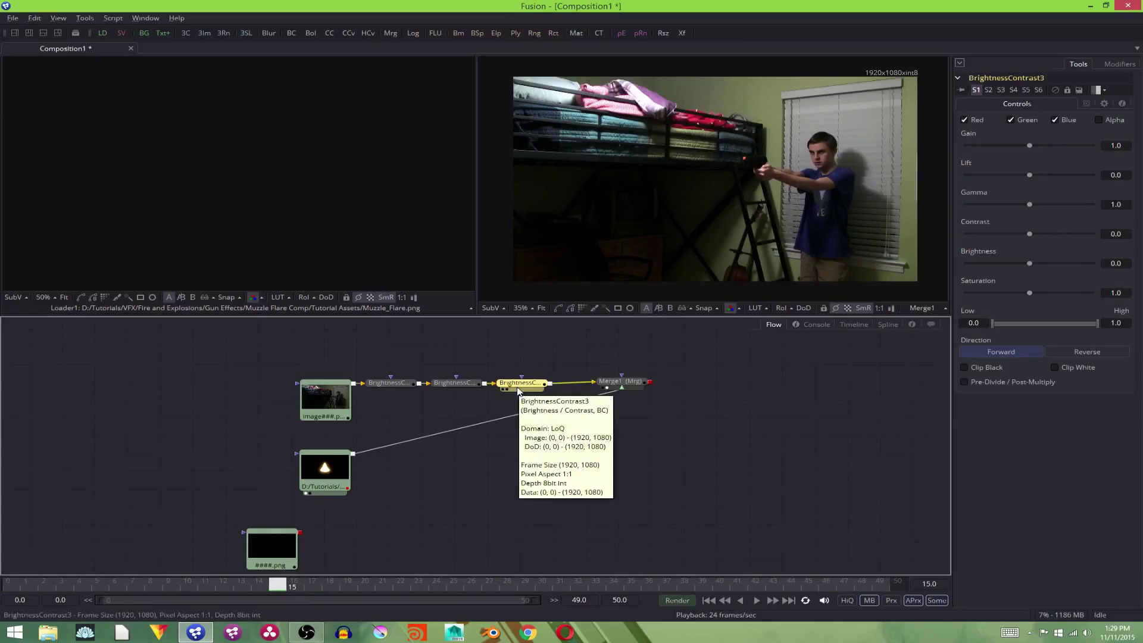
scroll(768, 203, "up", 1)
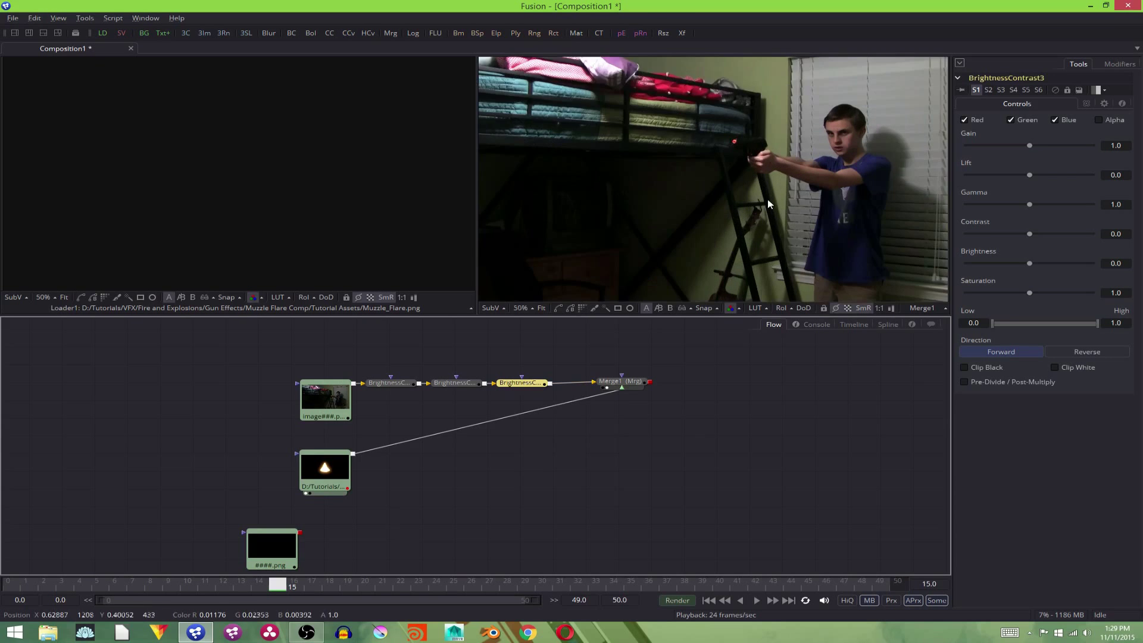
scroll(768, 204, "up", 1)
left_click_drag(802, 144, 685, 222)
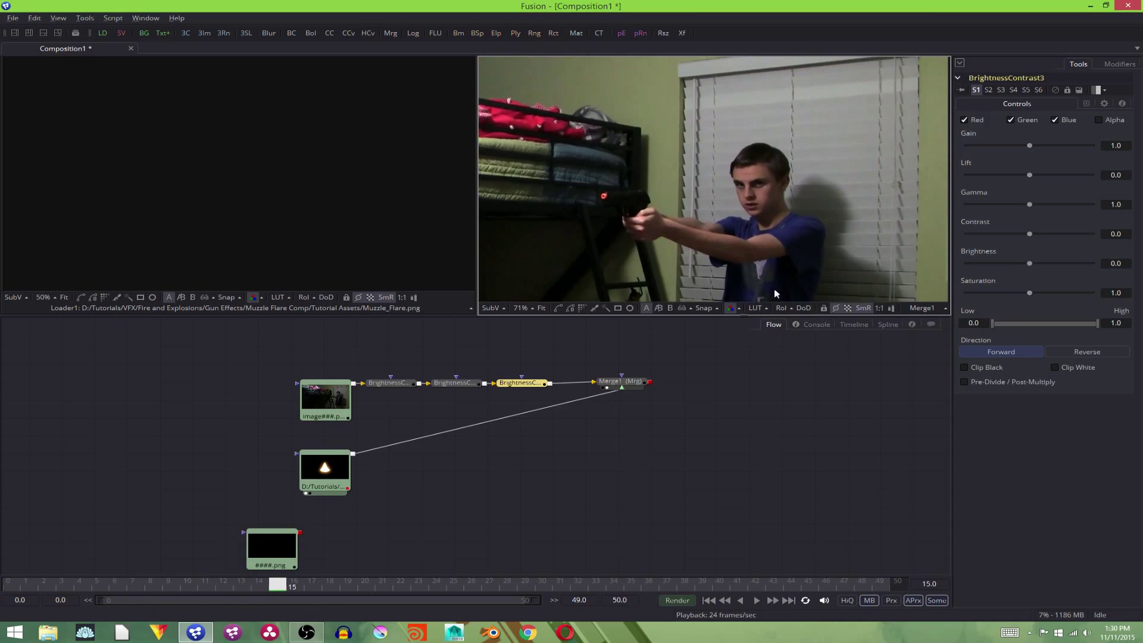
scroll(735, 215, "down", 2)
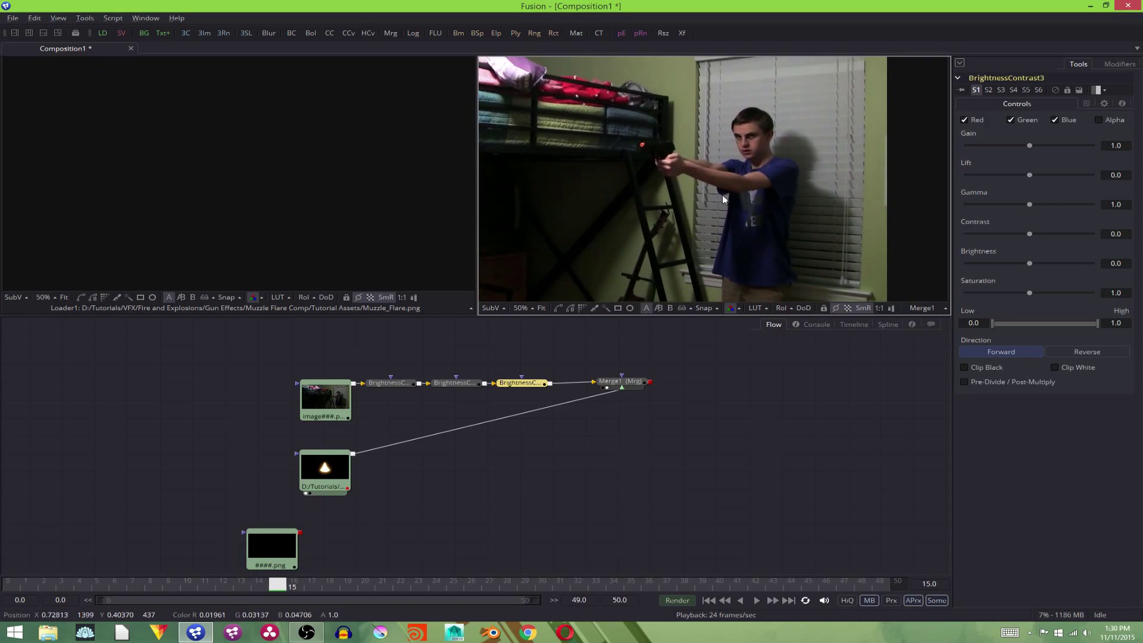
Step: Add a Polygon node above BrightnessContrast3 and show Polygon1 in the left viewer
key("shift+space")
type("bri")
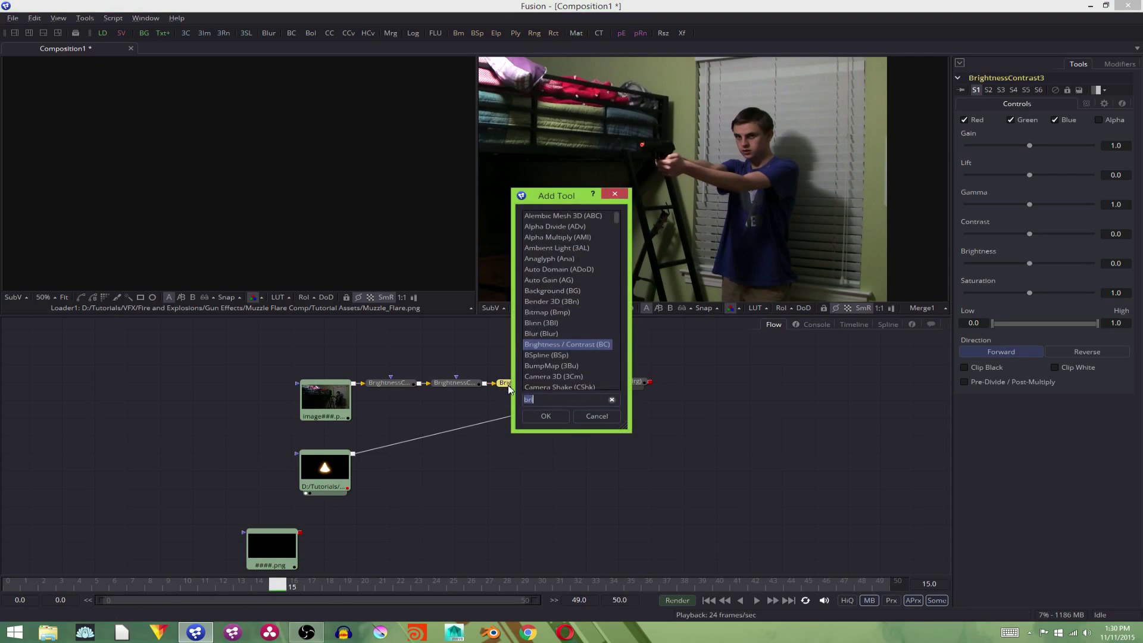
type("ply")
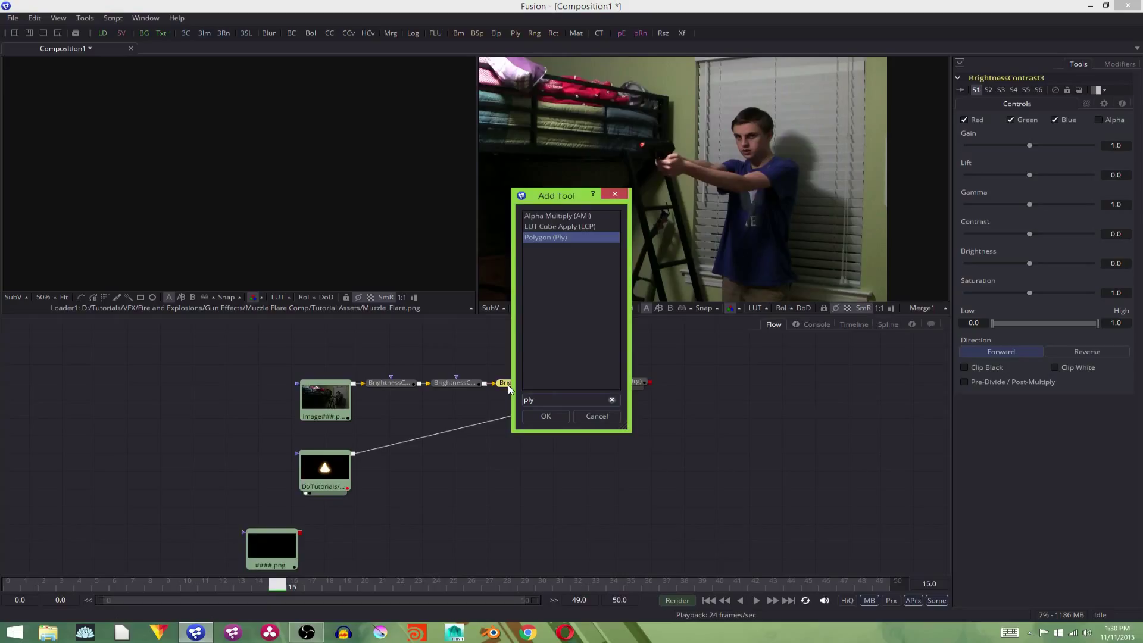
key("BackSpace")
key("BackSpace")
type("p")
key("BackSpace")
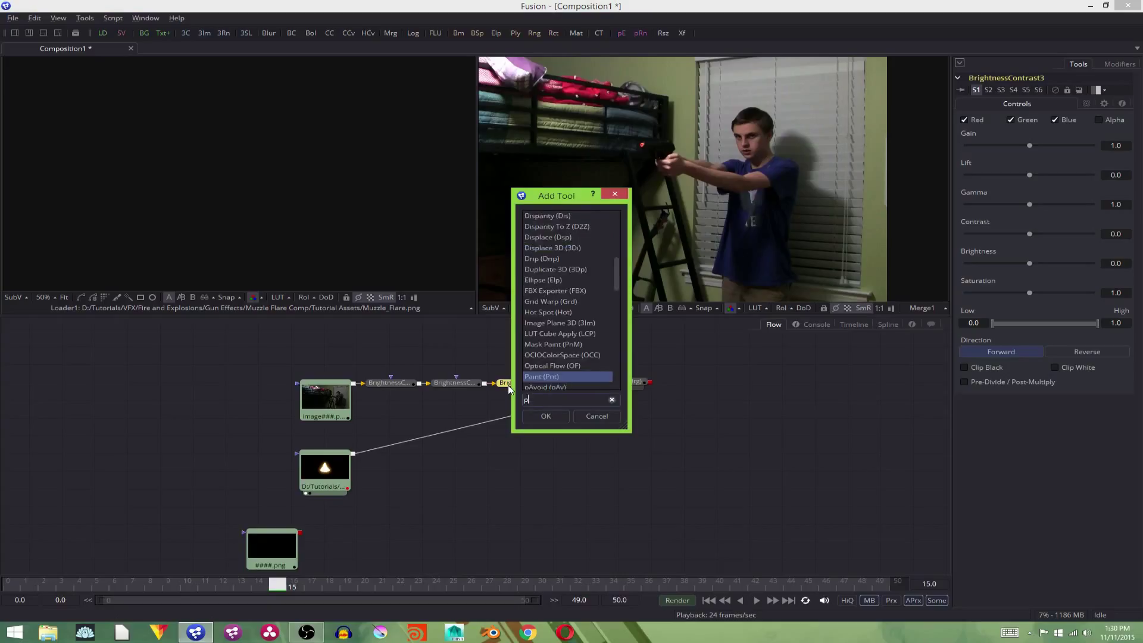
type("ol")
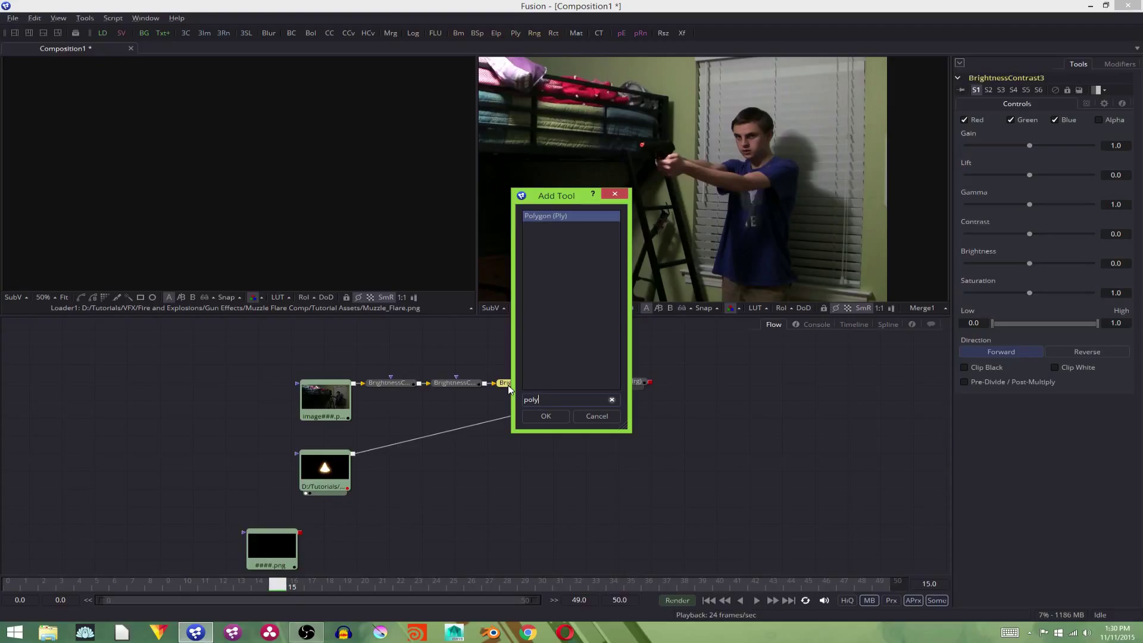
type("y")
key("Return")
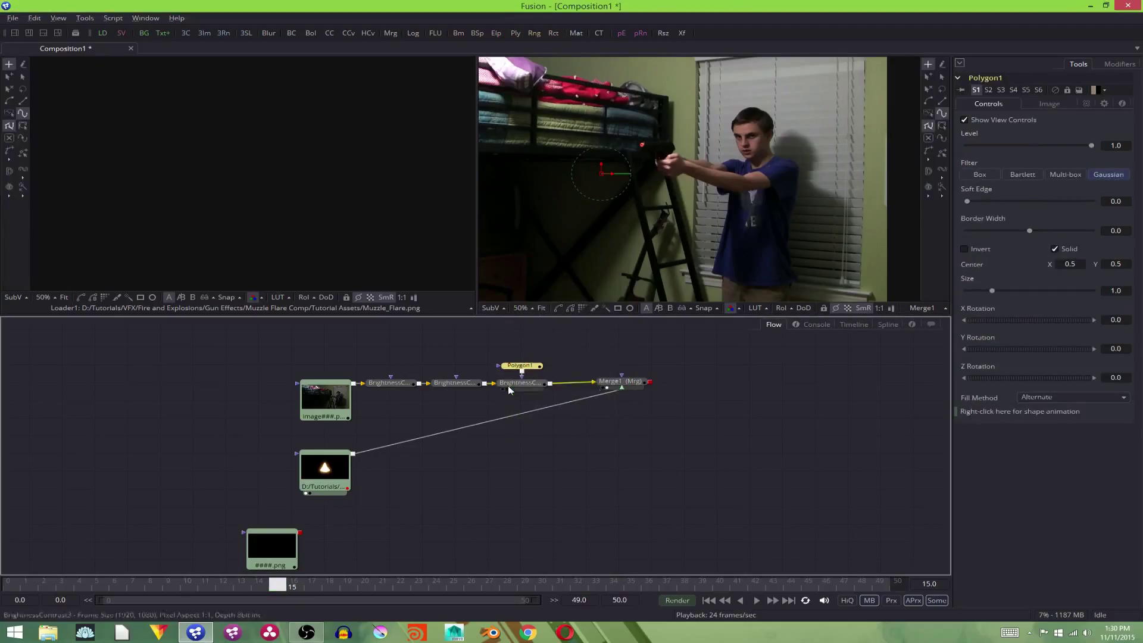
left_click_drag(520, 366, 531, 358)
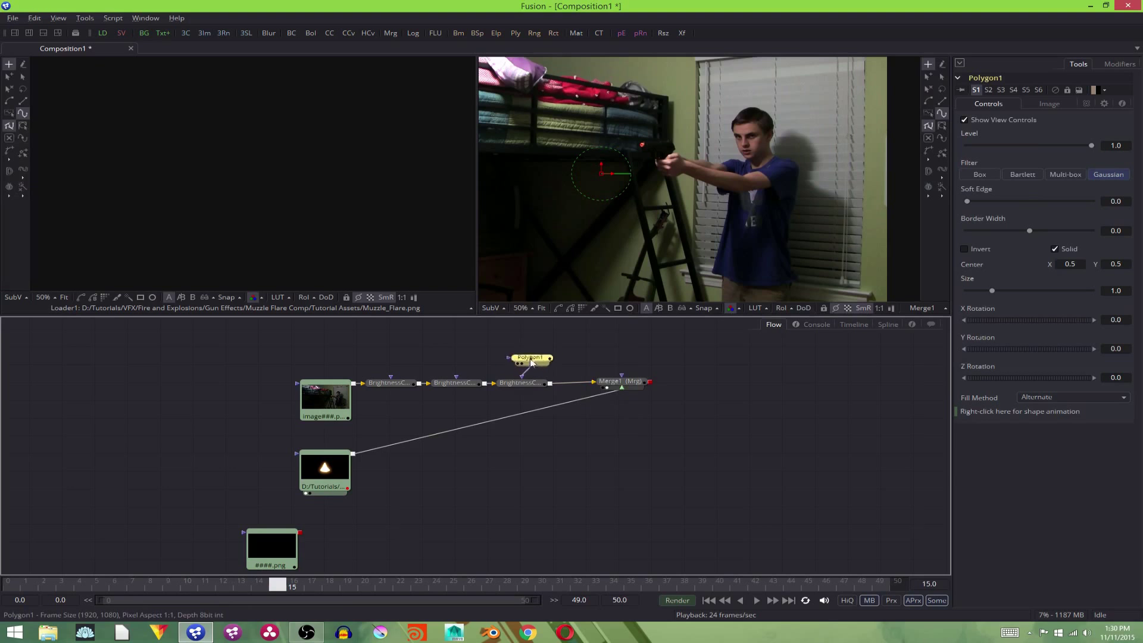
key("1")
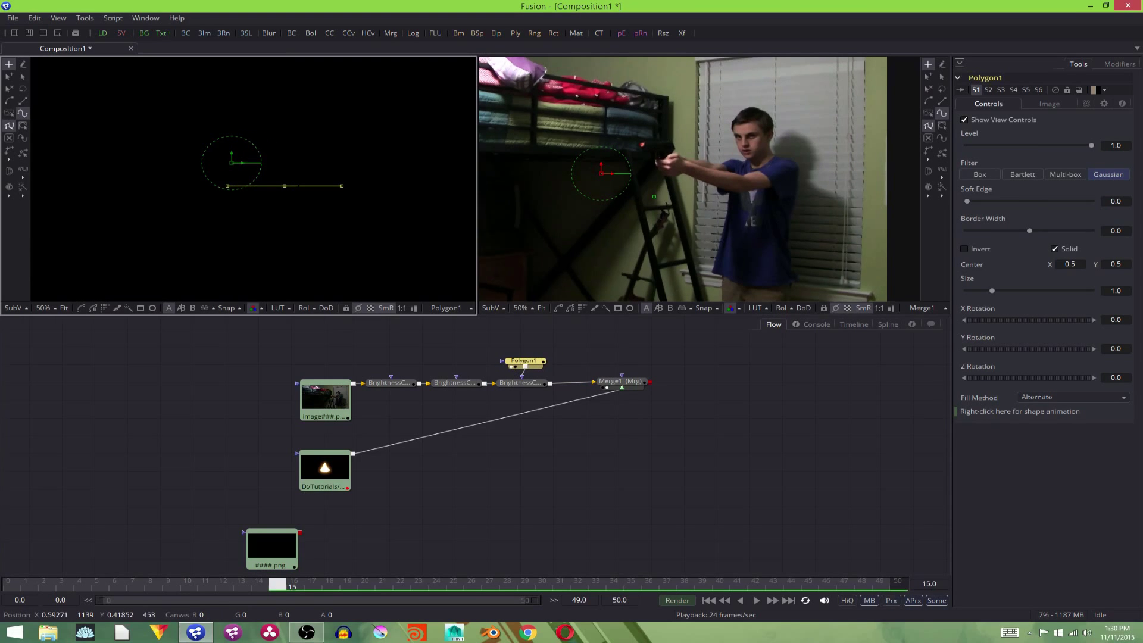
scroll(339, 211, "down", 2)
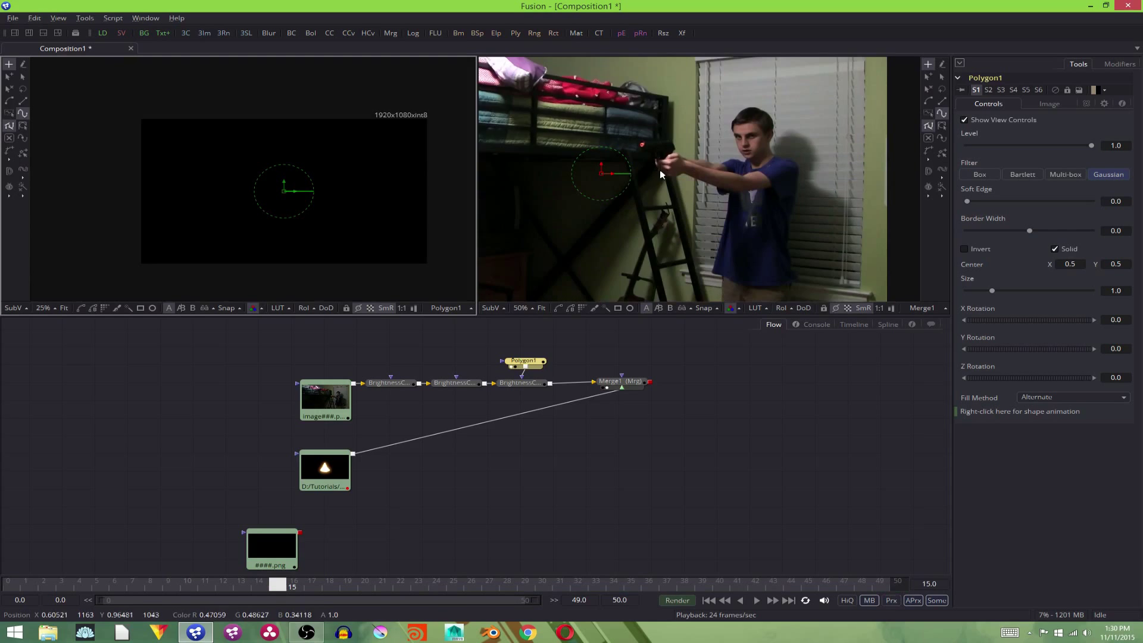
scroll(660, 174, "up", 2)
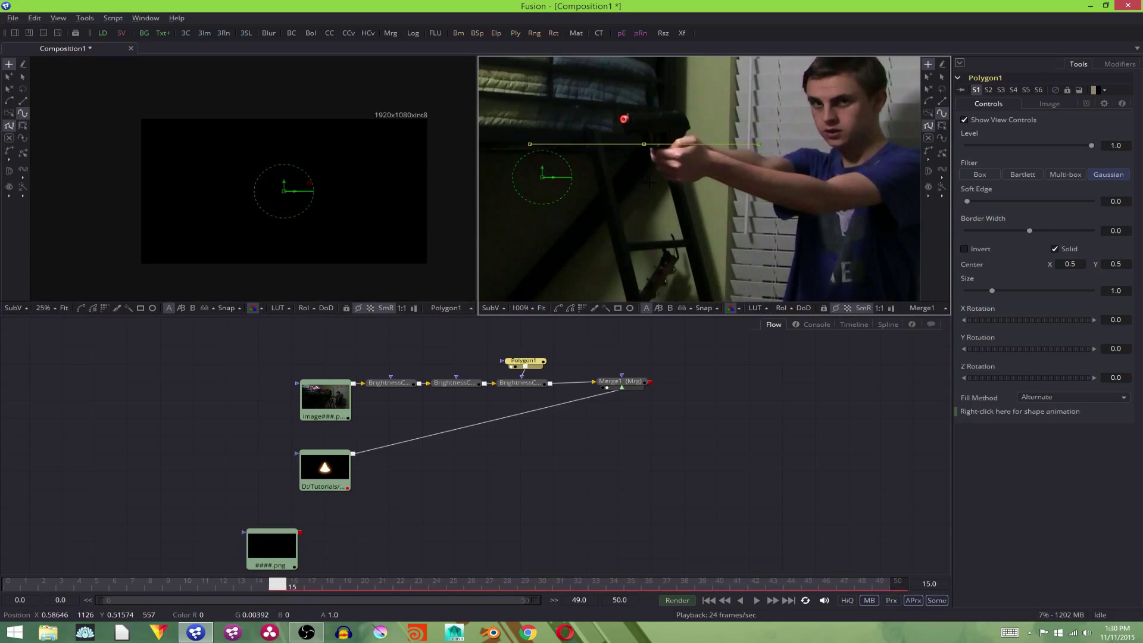
Step: Trace the mask outline from the gun hand down and around the boy's body
left_click(643, 144)
left_click(654, 182)
left_click(696, 184)
left_click(739, 188)
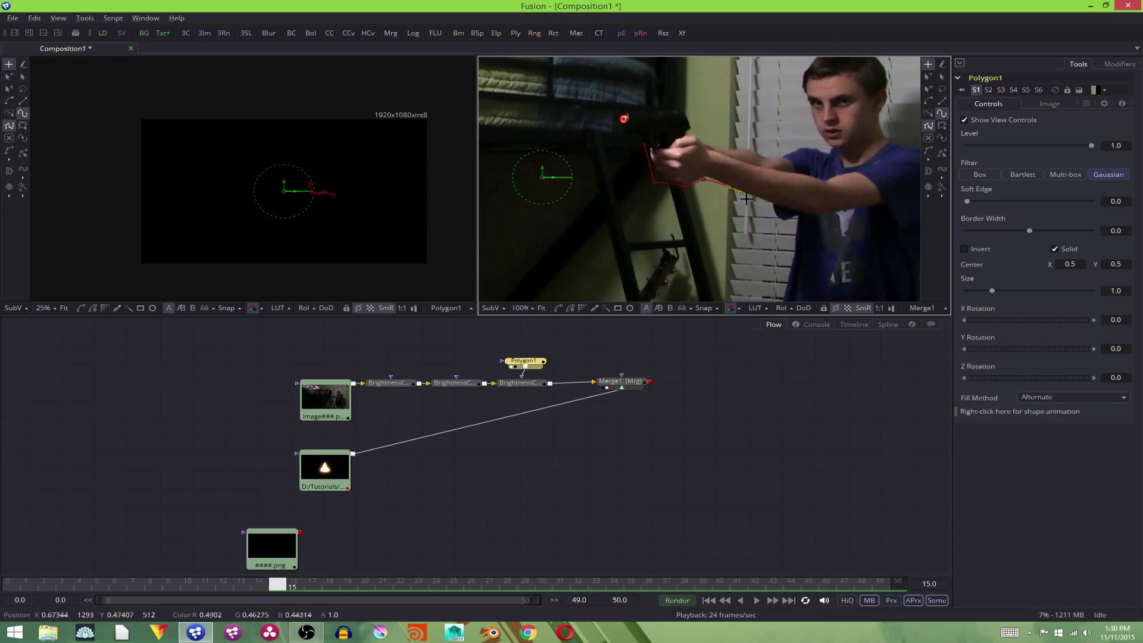
left_click(782, 228)
left_click(783, 235)
scroll(751, 224, "down", 3)
left_click(753, 233)
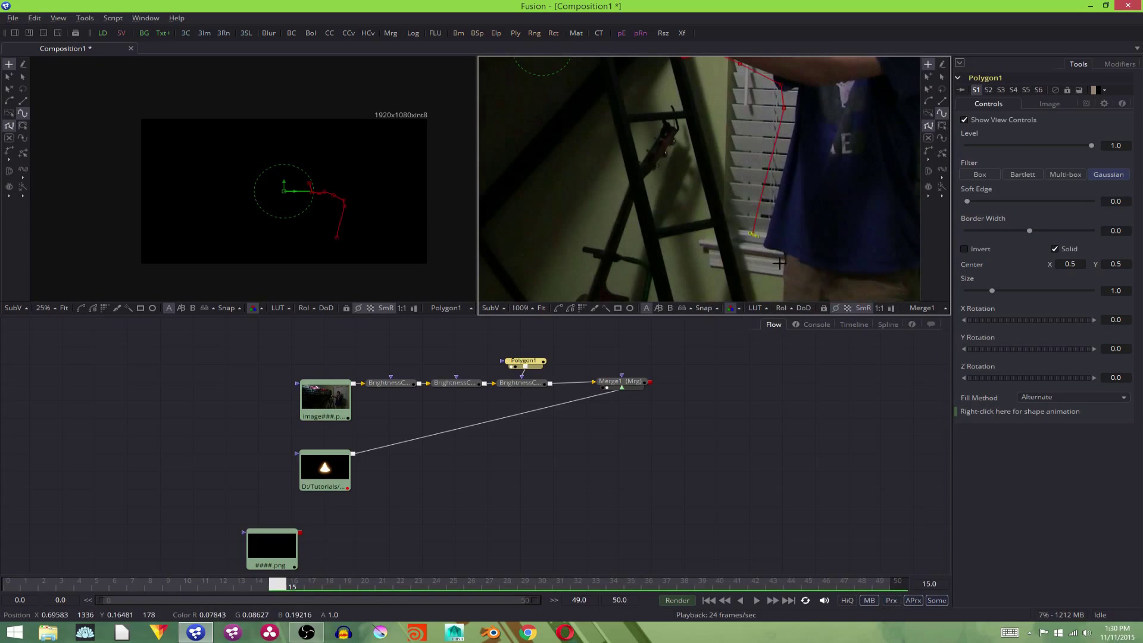
left_click(808, 283)
left_click(861, 290)
left_click(887, 291)
scroll(684, 250, "right", 6)
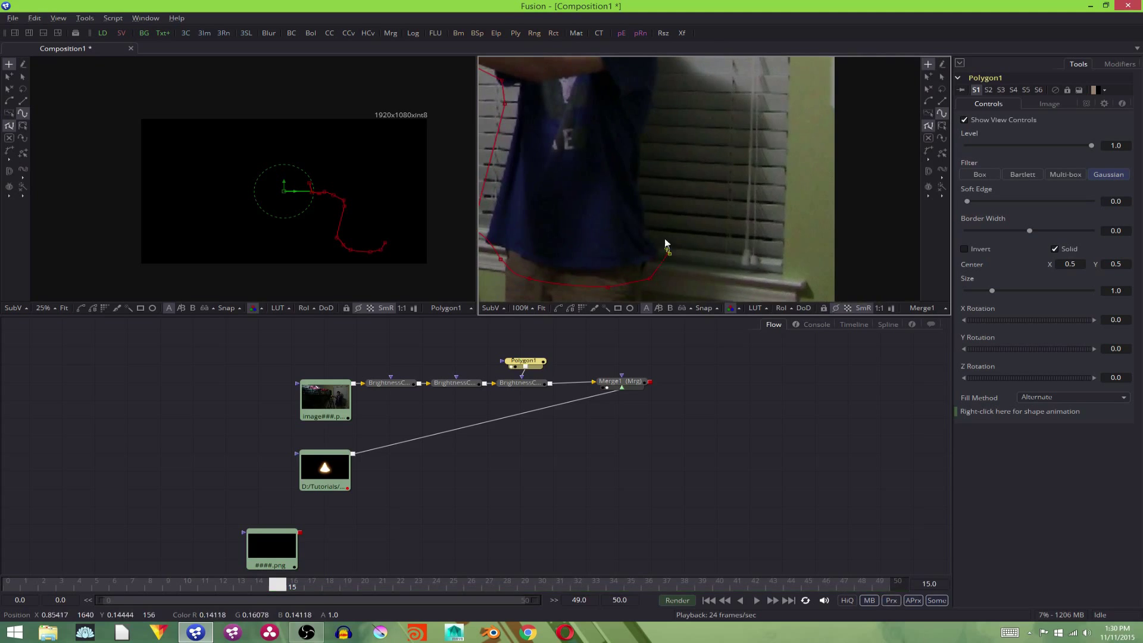
left_click(651, 216)
left_click(665, 146)
left_click(677, 115)
scroll(683, 209, "up", 2)
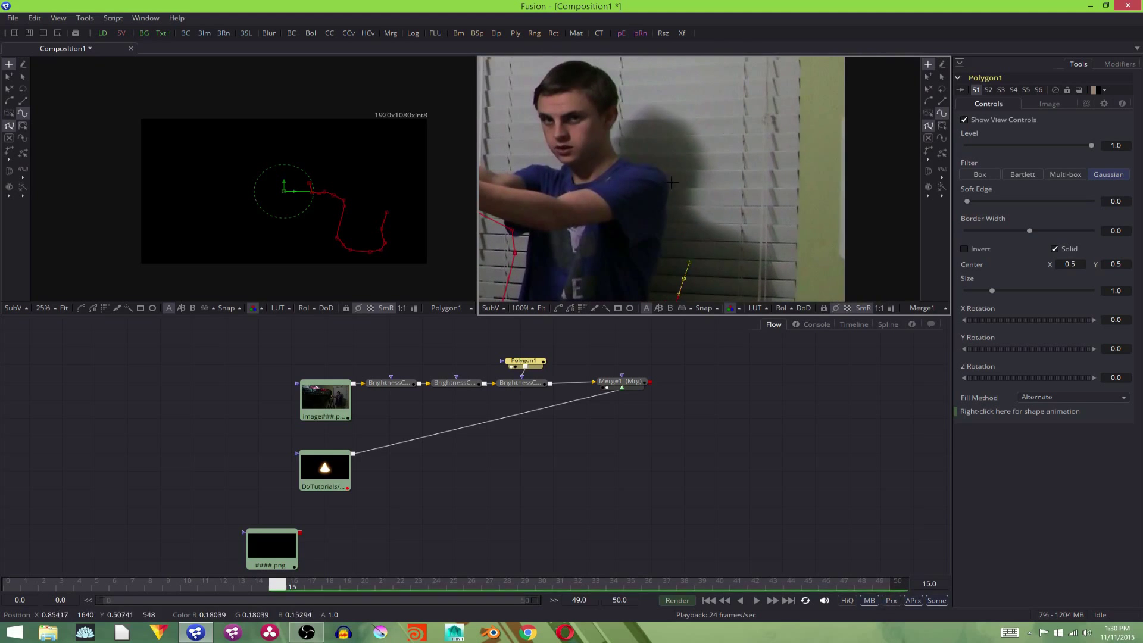
Step: Continue the outline over the head and along the arm, closing the polygon at the gun
left_click(663, 161)
left_click(631, 158)
left_click(622, 129)
left_click(621, 96)
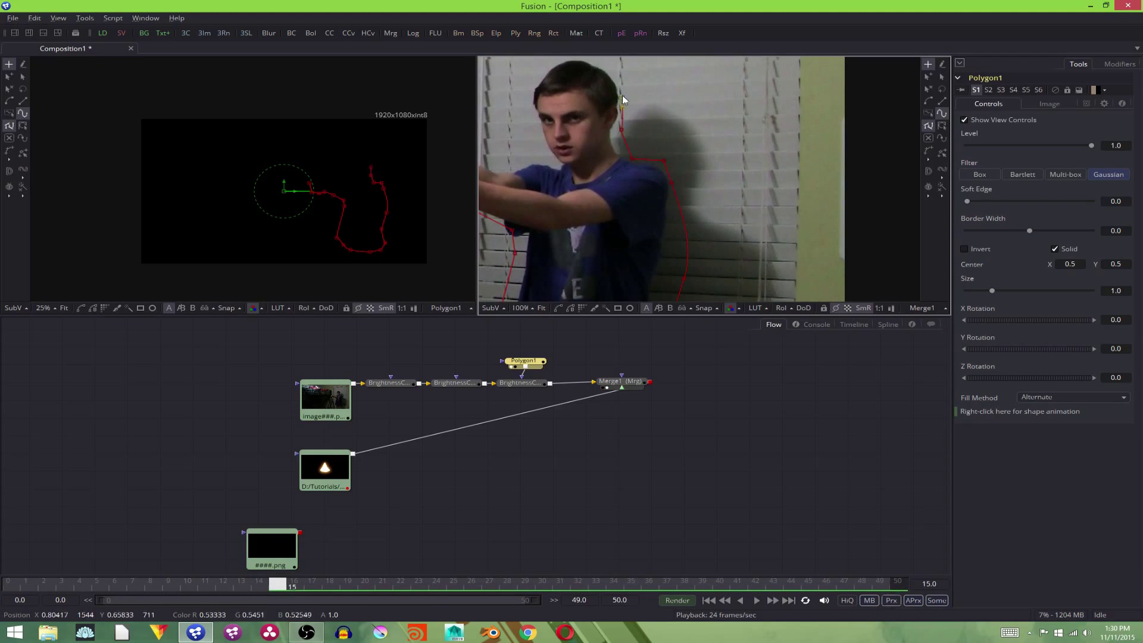
left_click(620, 72)
left_click(595, 56)
scroll(714, 107, "left", 2)
scroll(714, 107, "up", 1)
left_click(685, 90)
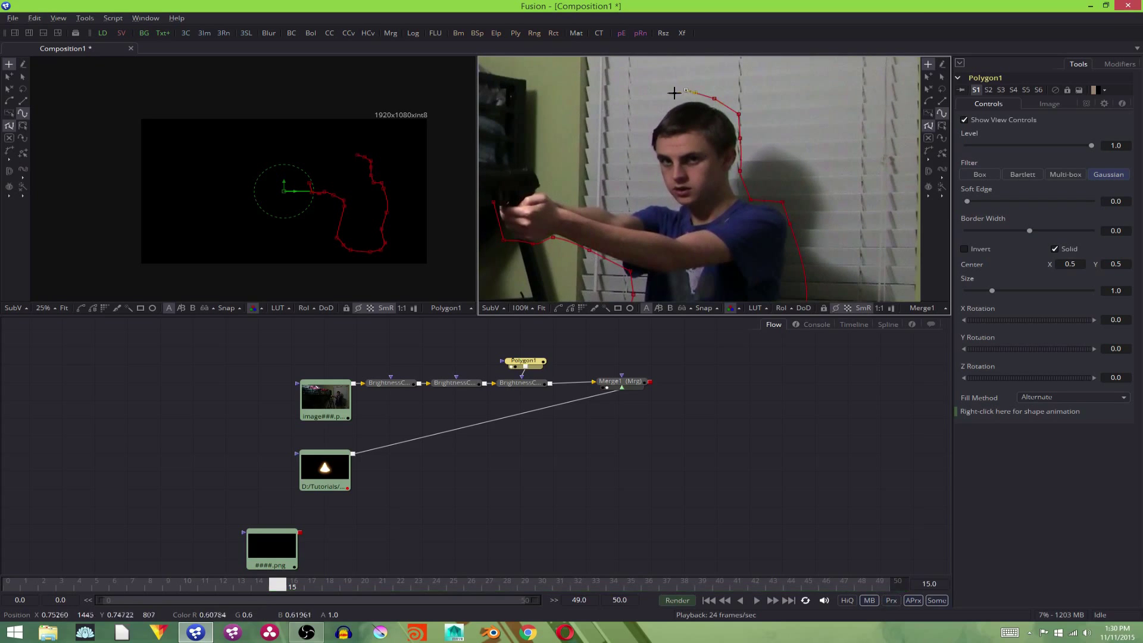
left_click(655, 105)
left_click(630, 139)
left_click(640, 185)
left_click(643, 201)
left_click(616, 197)
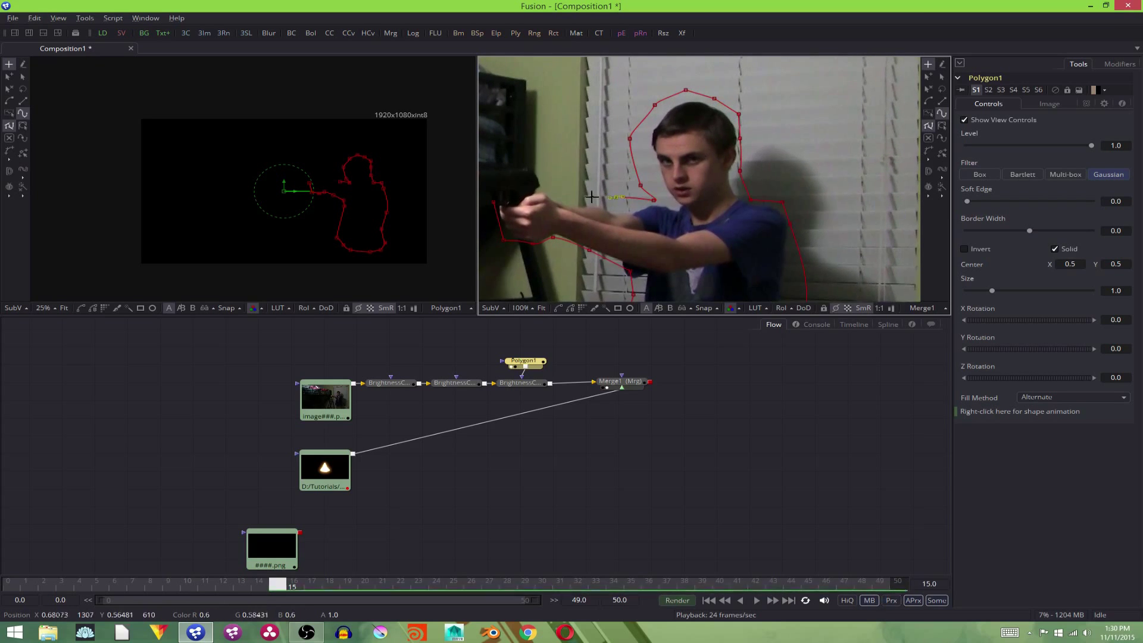
left_click(592, 197)
left_click(549, 186)
left_click(531, 172)
left_click(523, 167)
scroll(523, 166, "left", 2)
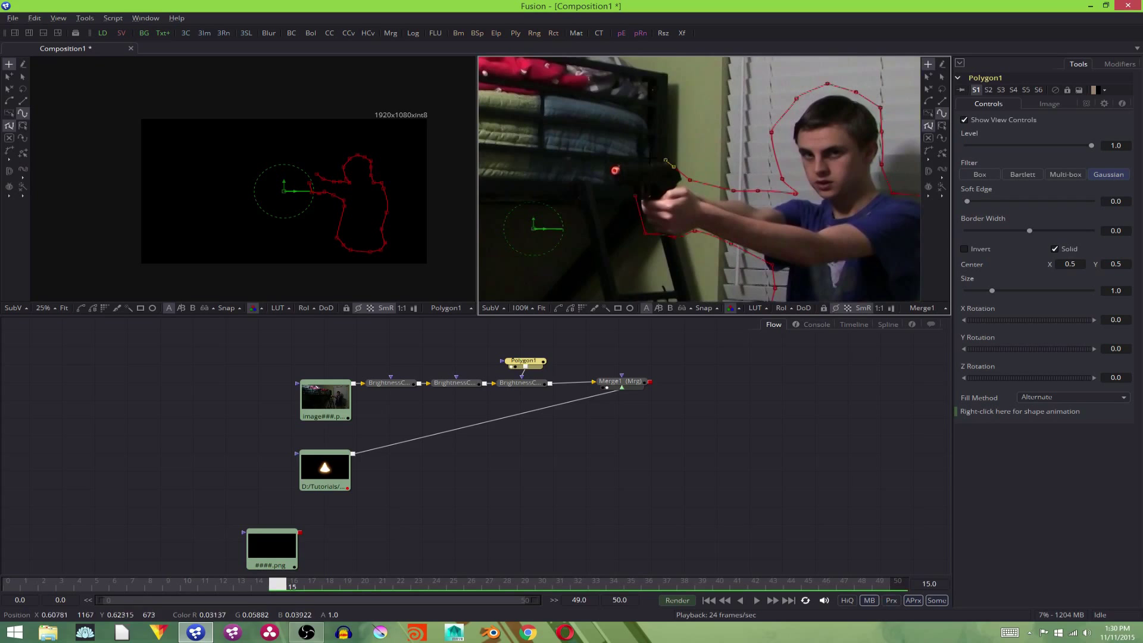
left_click(635, 193)
Step: Set Polygon1's Soft Edge to about 0.11
scroll(698, 209, "down", 2)
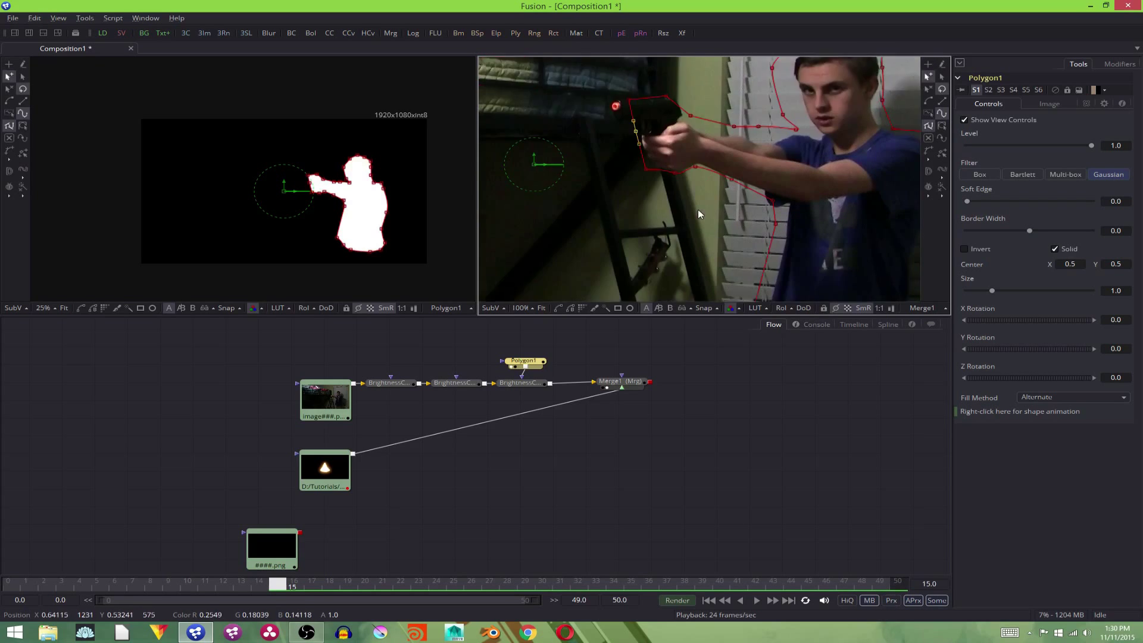
scroll(699, 206, "down", 1)
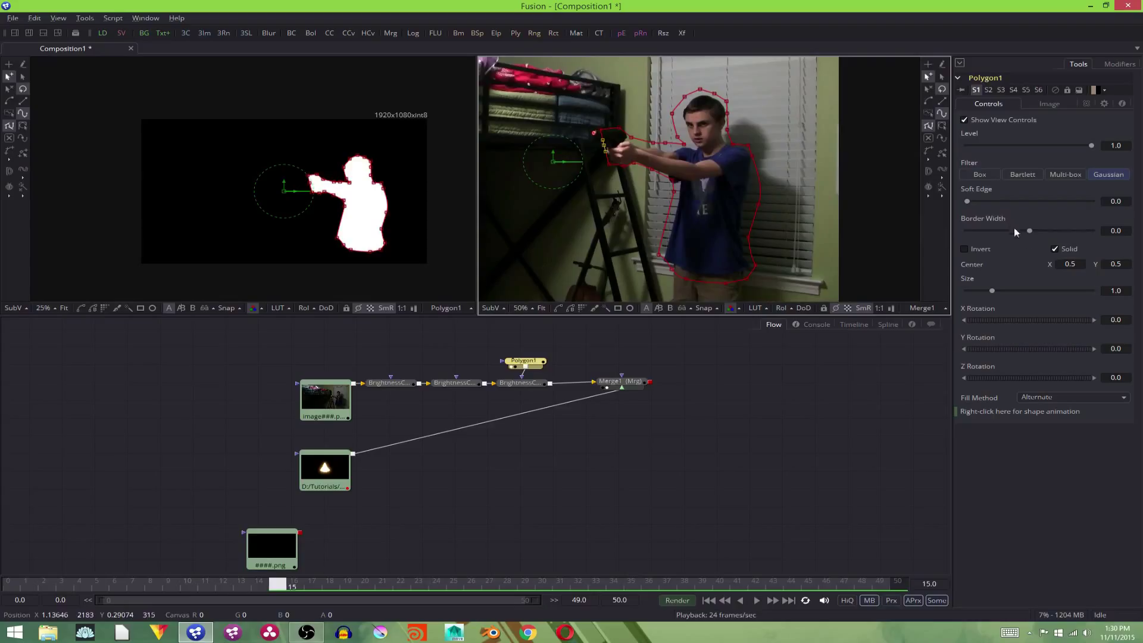
left_click_drag(966, 203, 1038, 209)
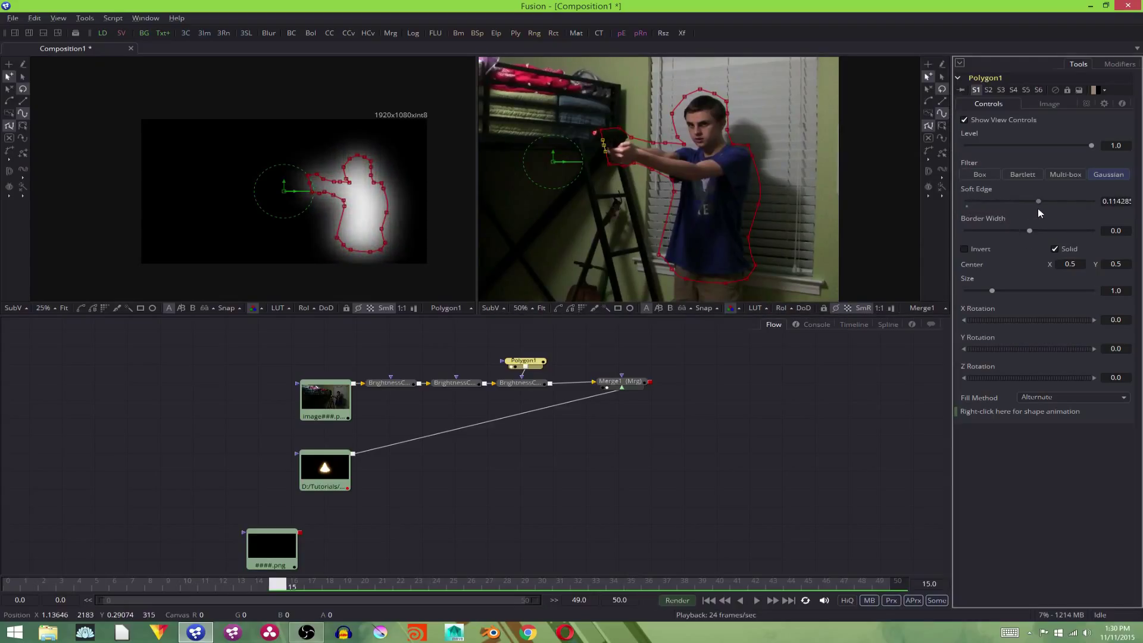
left_click(519, 383)
mouse_move(278, 588)
left_mouse_down()
mouse_move(115, 588)
mouse_move(323, 591)
mouse_move(278, 592)
left_mouse_up()
Step: Make BrightnessContrast3's Gain animatable and raise it to about 2.33 at frame 16
right_click(971, 134)
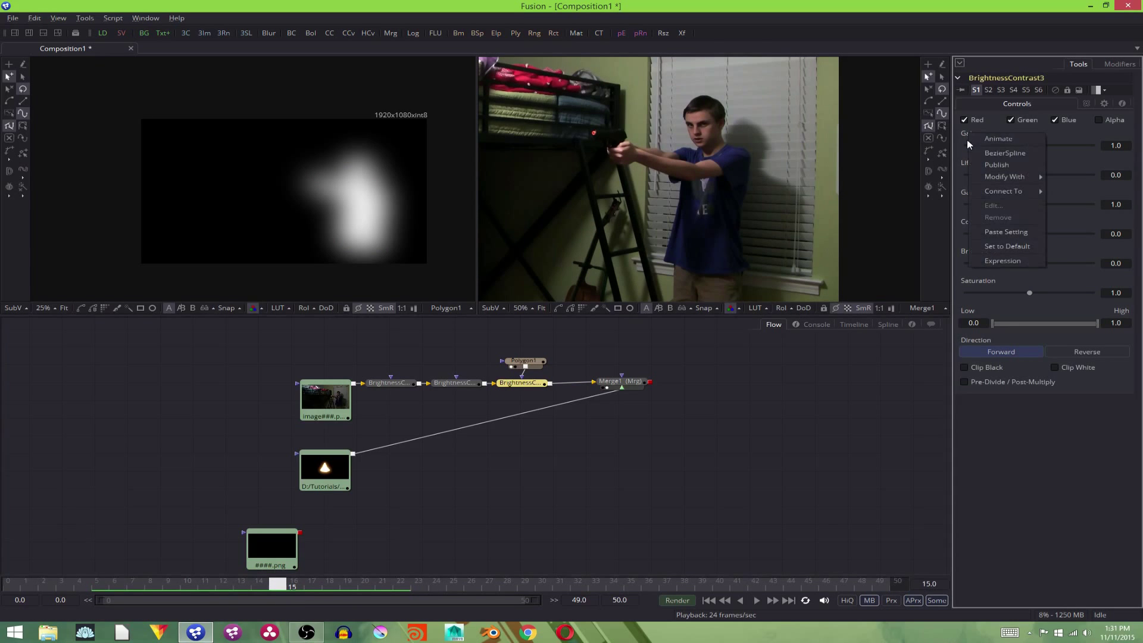
left_click(979, 139)
left_click_drag(278, 588, 294, 590)
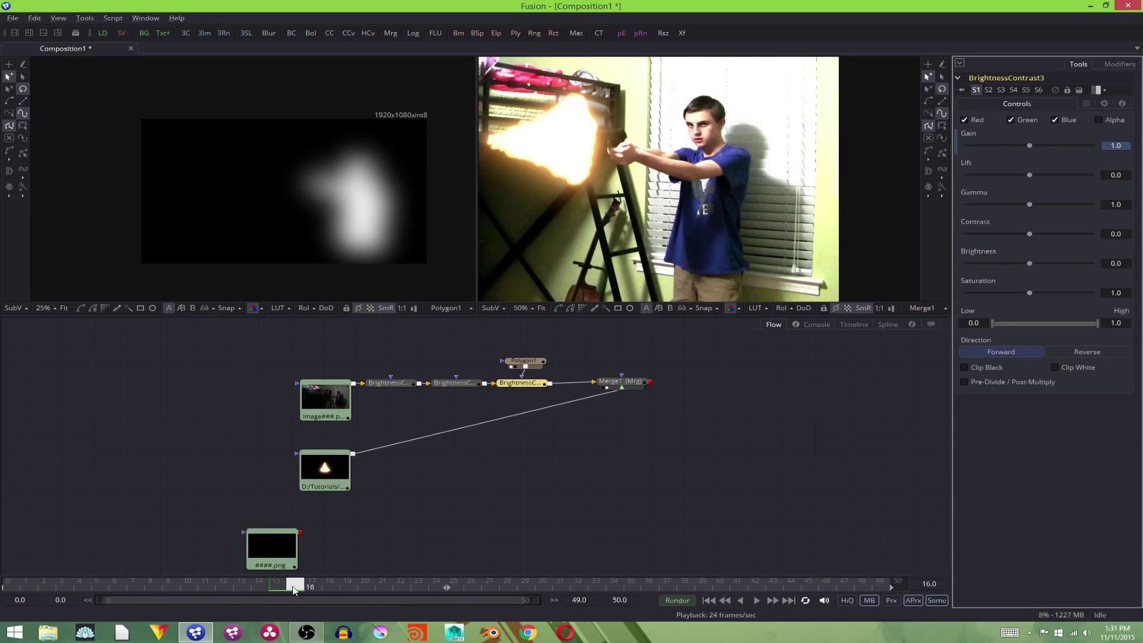
left_click_drag(1031, 150, 1051, 149)
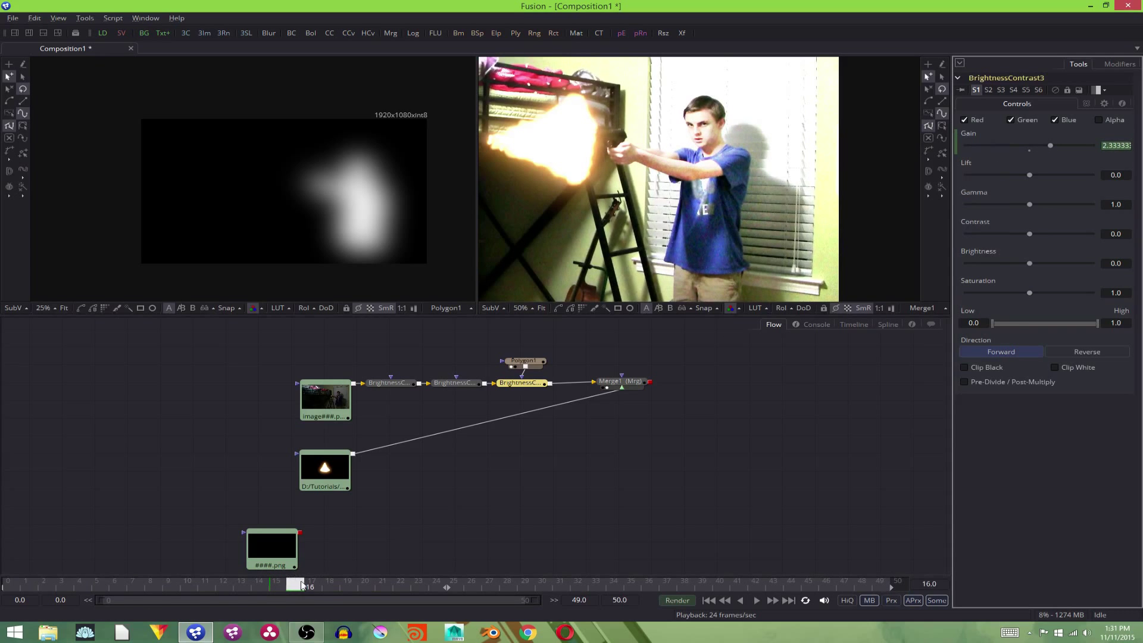
Step: Scrub frames 17–19 and play the clip to check the gain falloff after the flash
left_click_drag(301, 585, 352, 585)
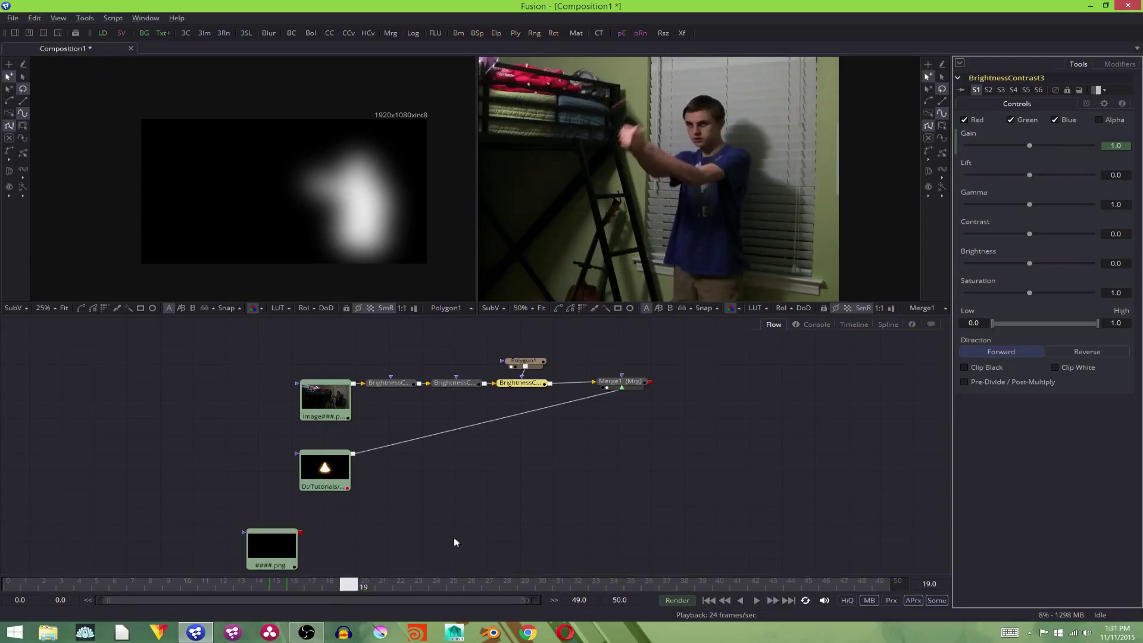
left_click_drag(349, 586, 386, 589)
scroll(637, 248, "down", 2)
left_click_drag(637, 245, 732, 225)
left_click(722, 602)
left_click(755, 604)
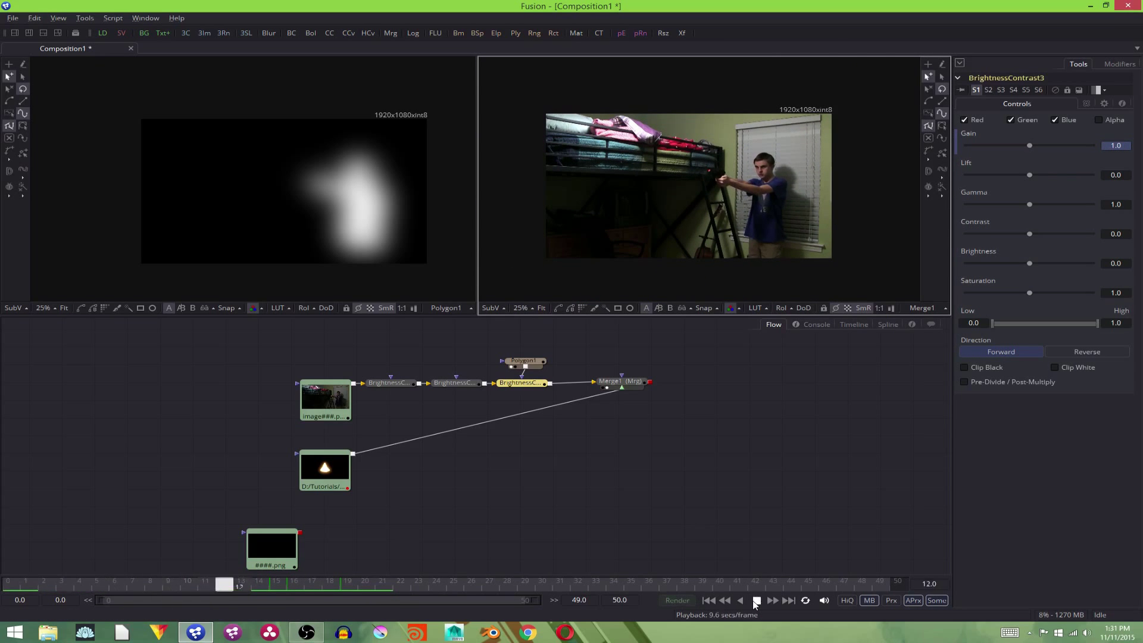
left_click(677, 585)
left_click_drag(677, 585, 369, 587)
Step: Place the smoke PNG loader near Merge1 and preview the smoke sequence in the left viewer
left_click_drag(636, 381, 623, 383)
left_click_drag(271, 567, 659, 454)
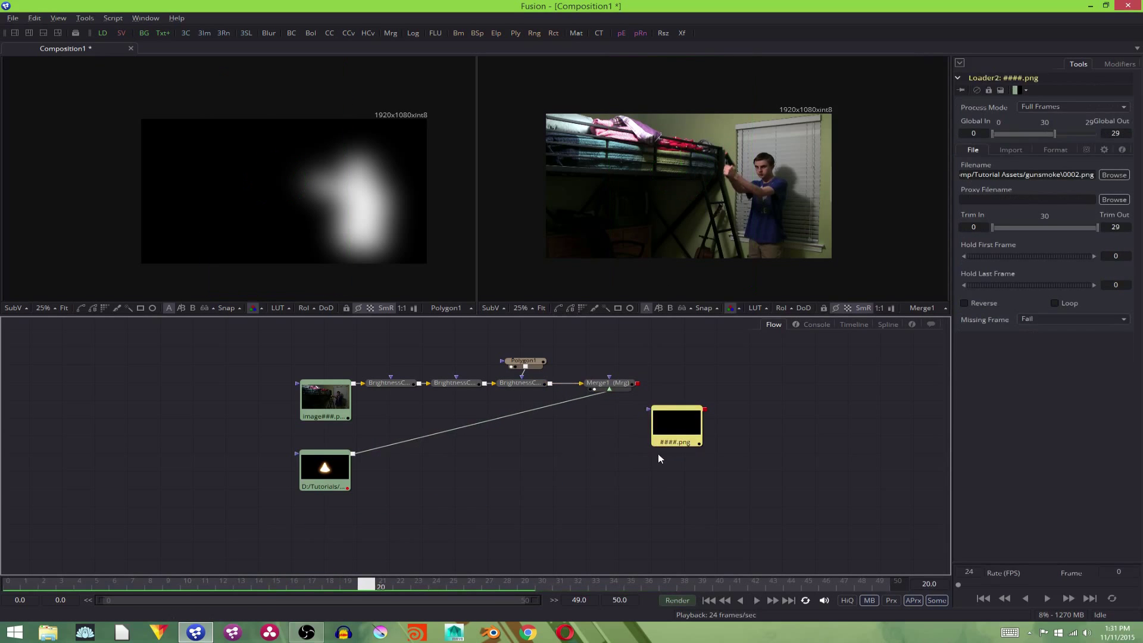
key("1")
scroll(323, 196, "up", 2)
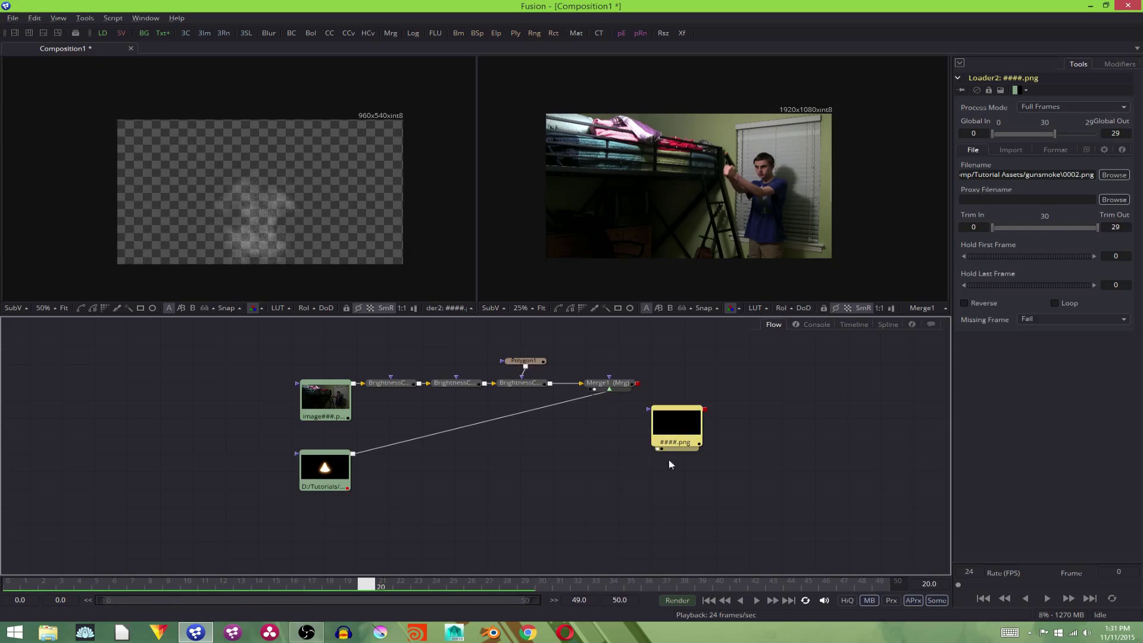
left_click_drag(366, 584, 34, 487)
left_click_drag(660, 427, 552, 496)
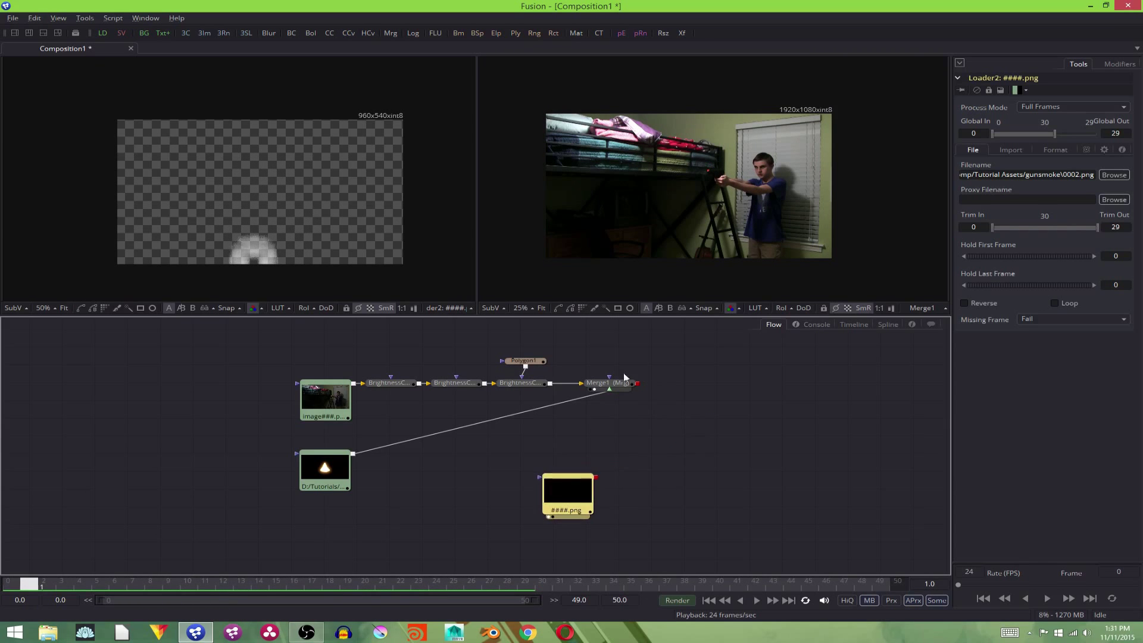
Step: Add Merge2 after Merge1 and connect the smoke loader into it
left_click(613, 383)
key("ctrl+space")
type("poly")
type("me")
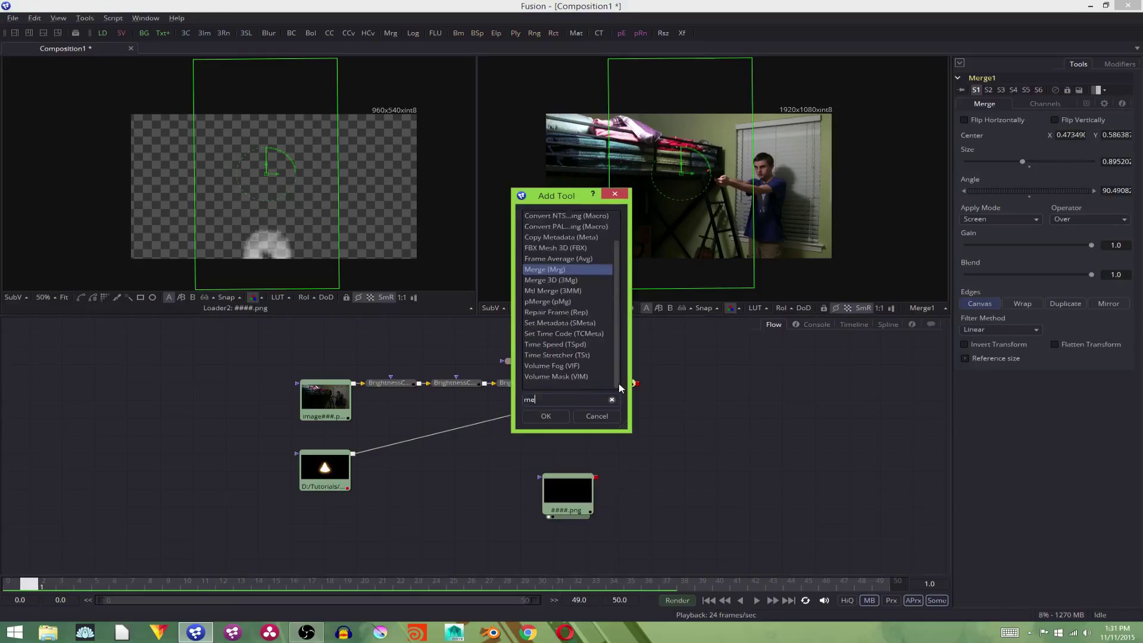
key("Return")
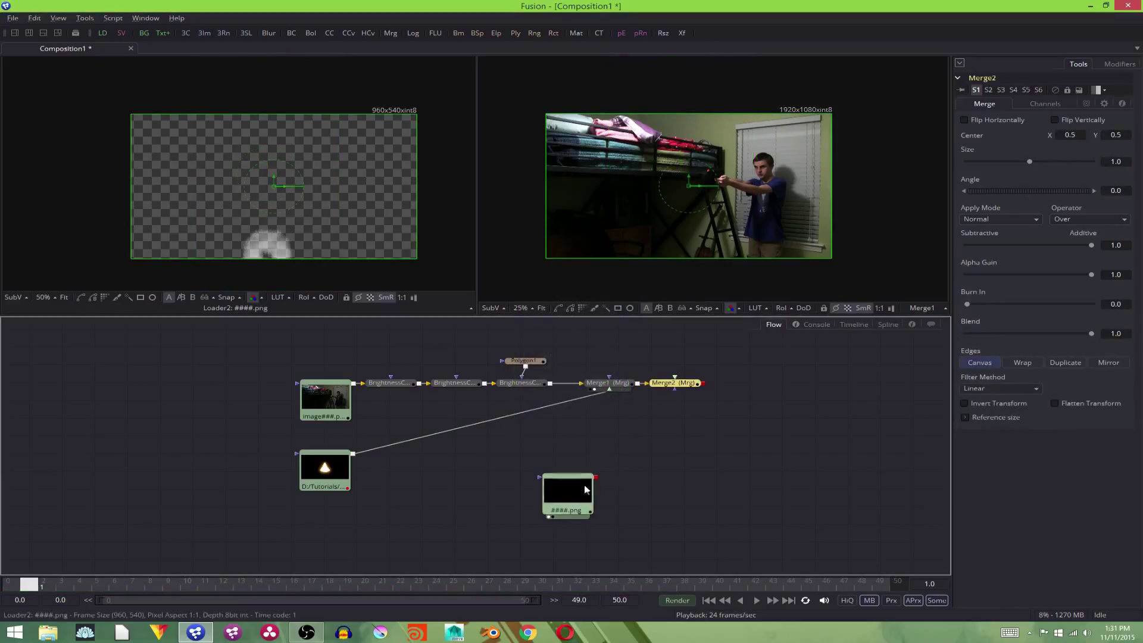
left_click_drag(585, 495, 702, 484)
left_click(702, 483)
left_click_drag(679, 382, 725, 466)
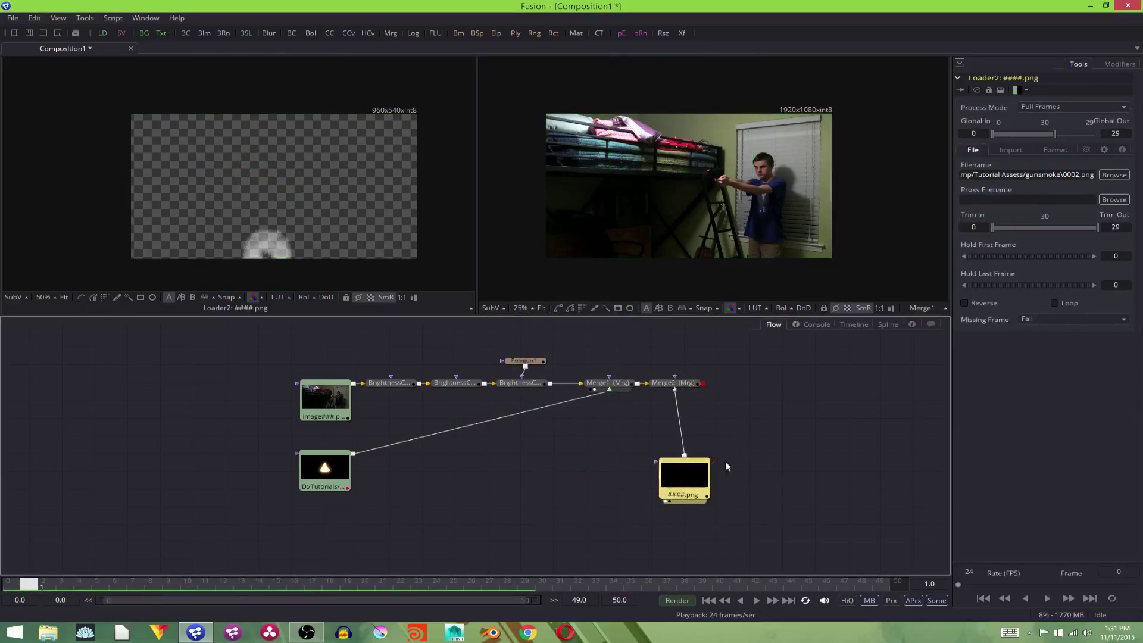
Step: Tidy the smoke loader's position and play Merge2's result in the right viewer
left_click(677, 388)
left_click_drag(685, 486, 676, 485)
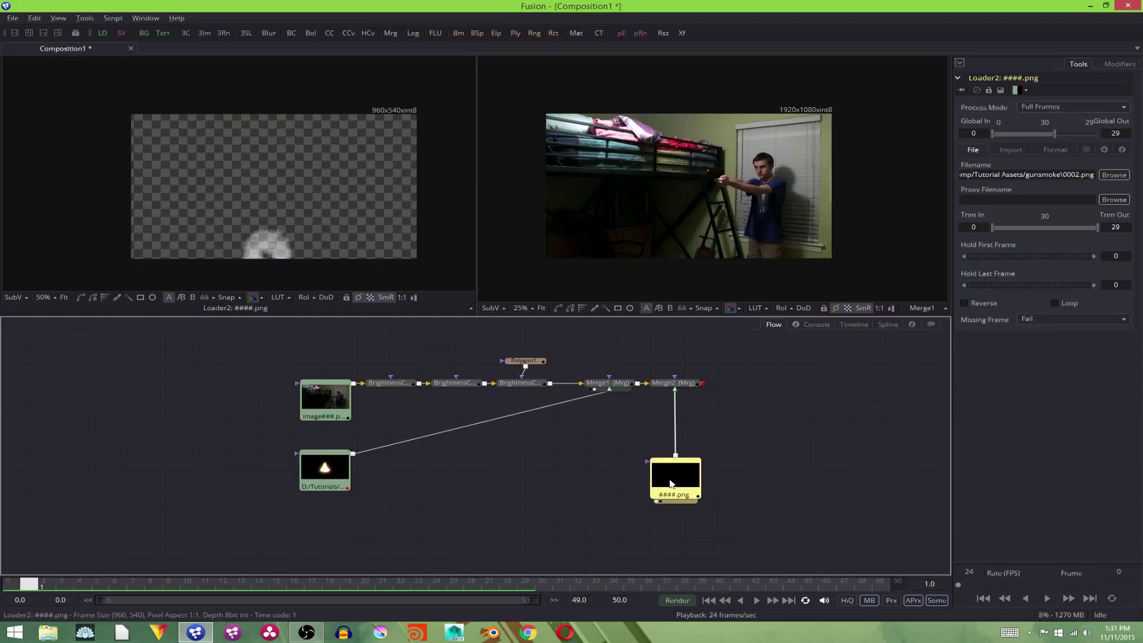
left_click_drag(670, 484, 671, 493)
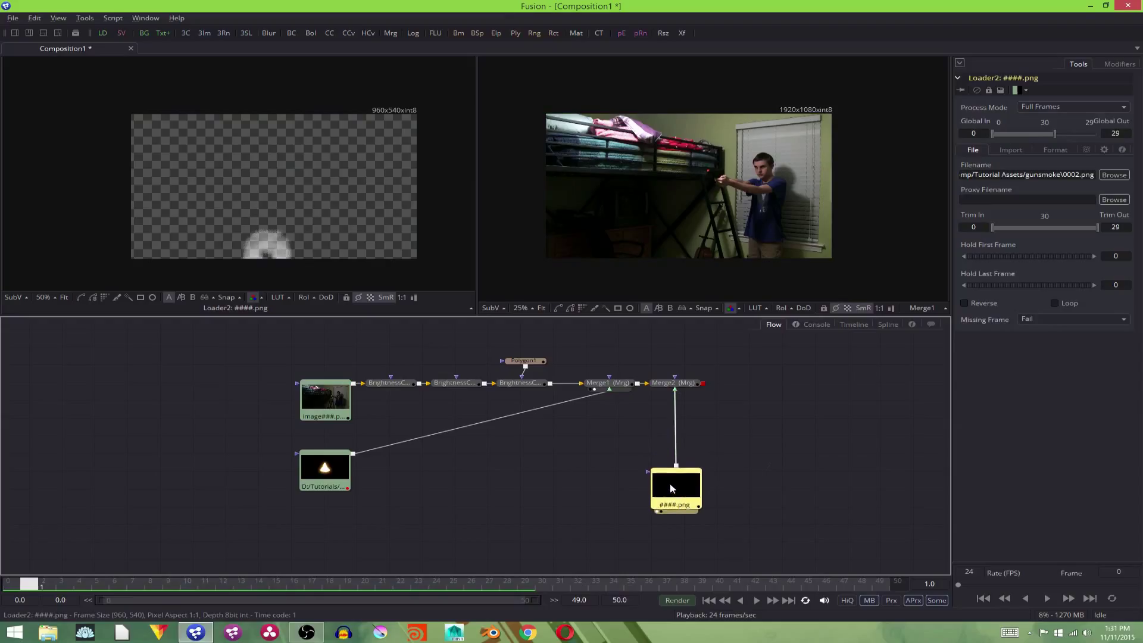
left_click(655, 386)
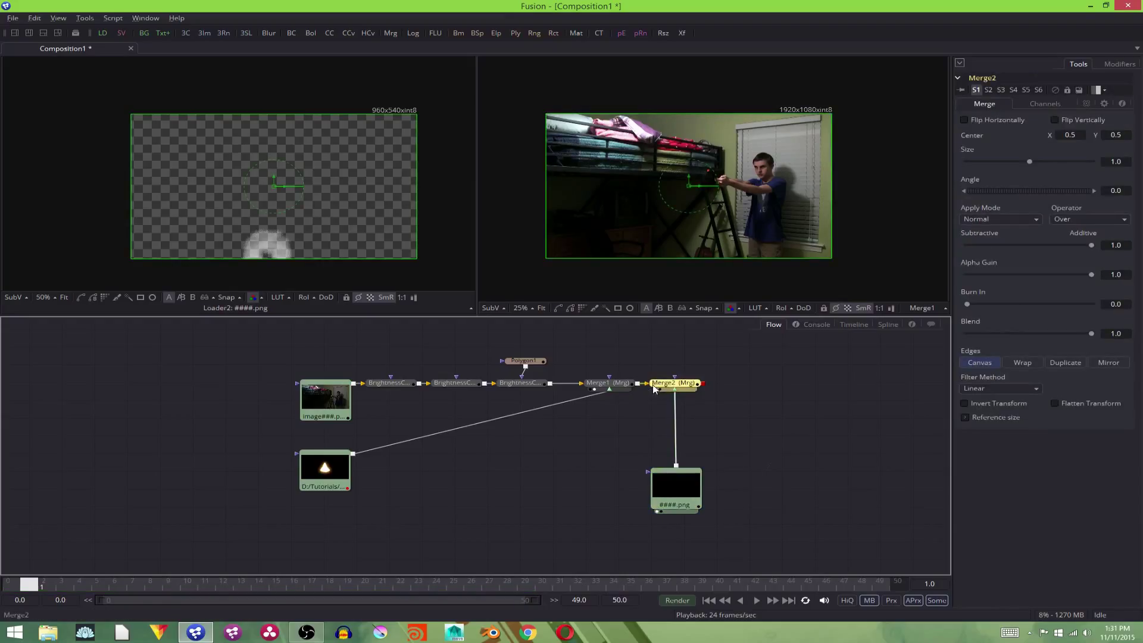
key("2")
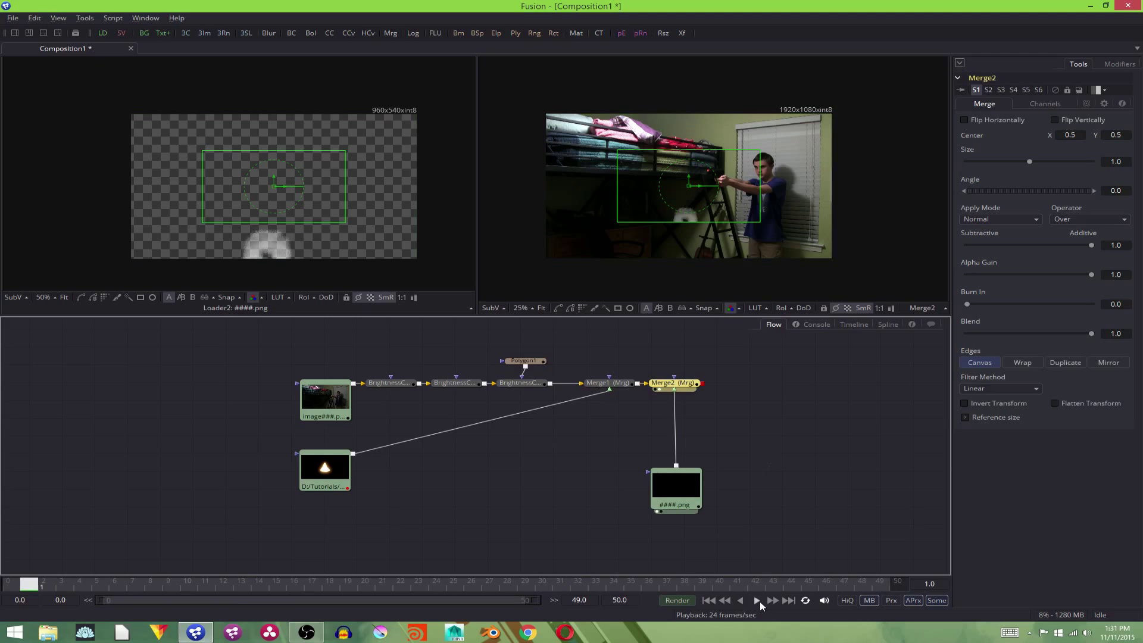
left_click(757, 600)
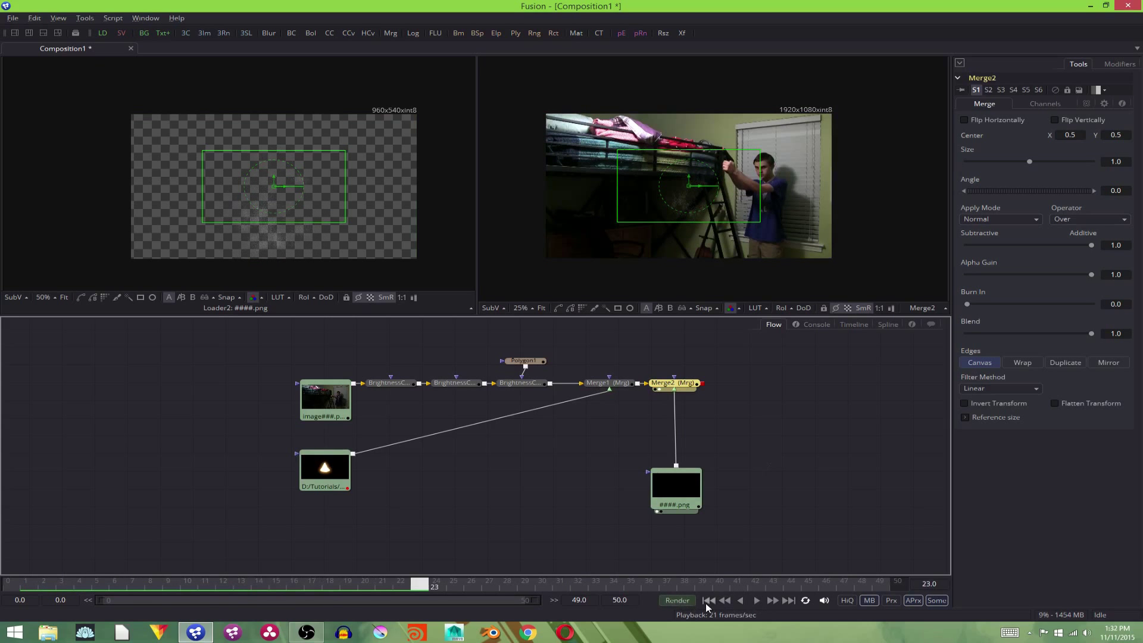
left_click_drag(679, 485, 683, 533)
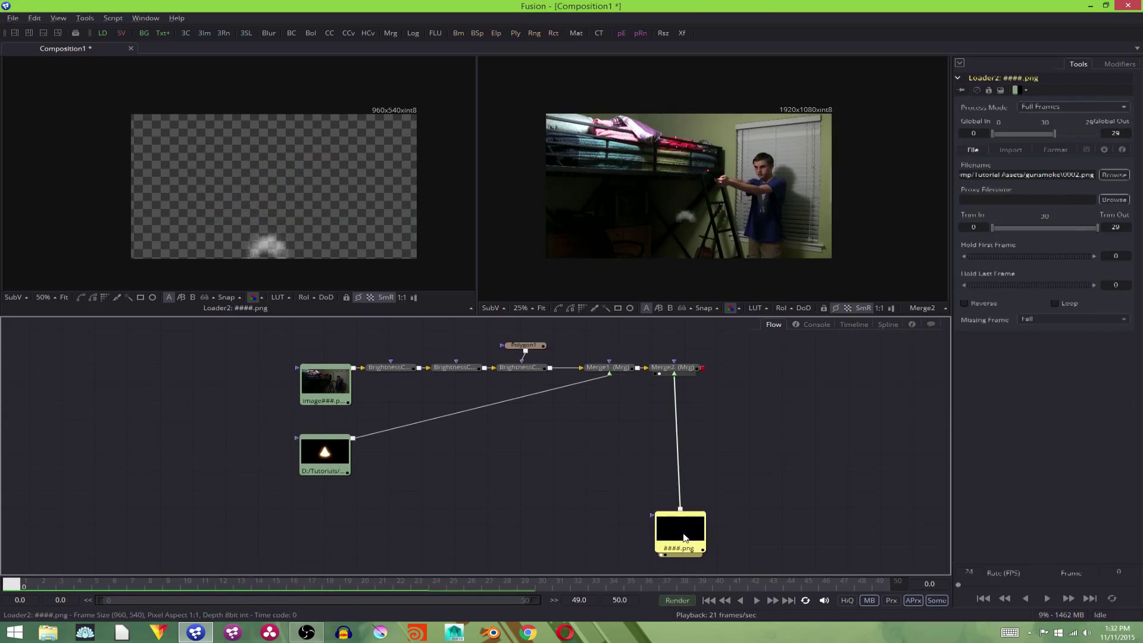
Step: Add a Merge3 node above the smoke loader and wire the gunsmoke Loader2 into it
left_click_drag(702, 481, 641, 457)
key("shift+space")
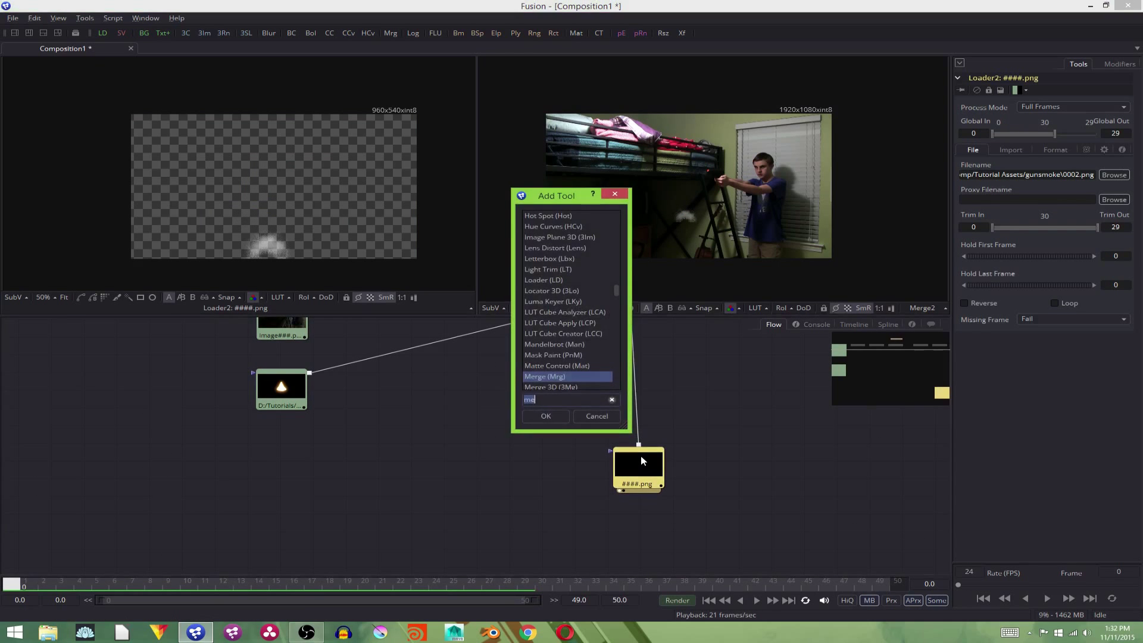
key("Return")
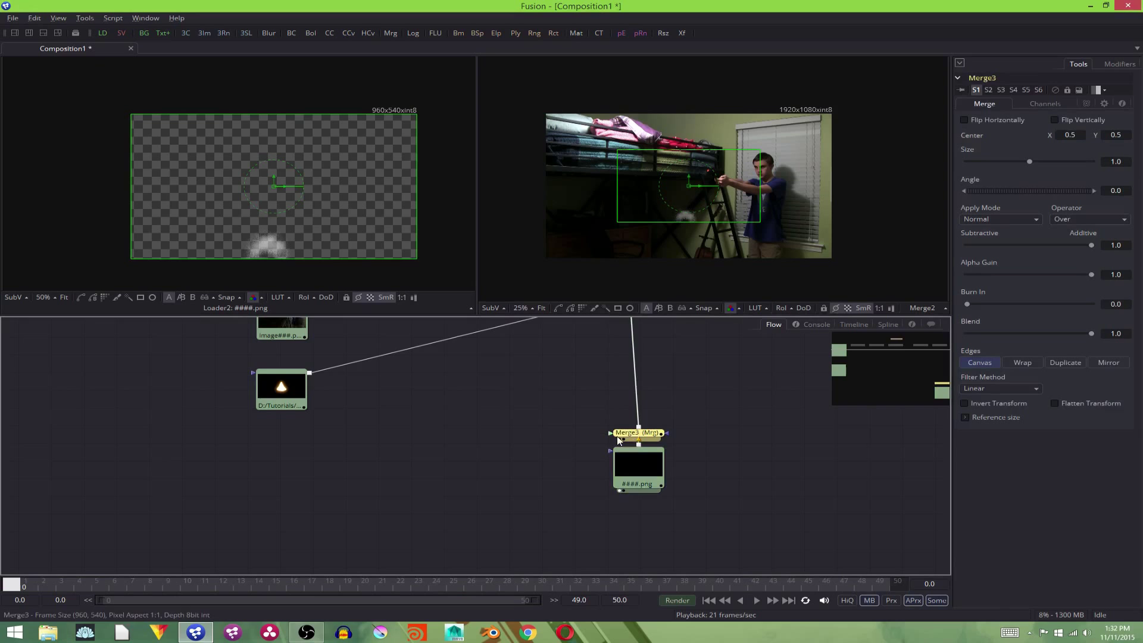
left_click_drag(639, 435, 725, 416)
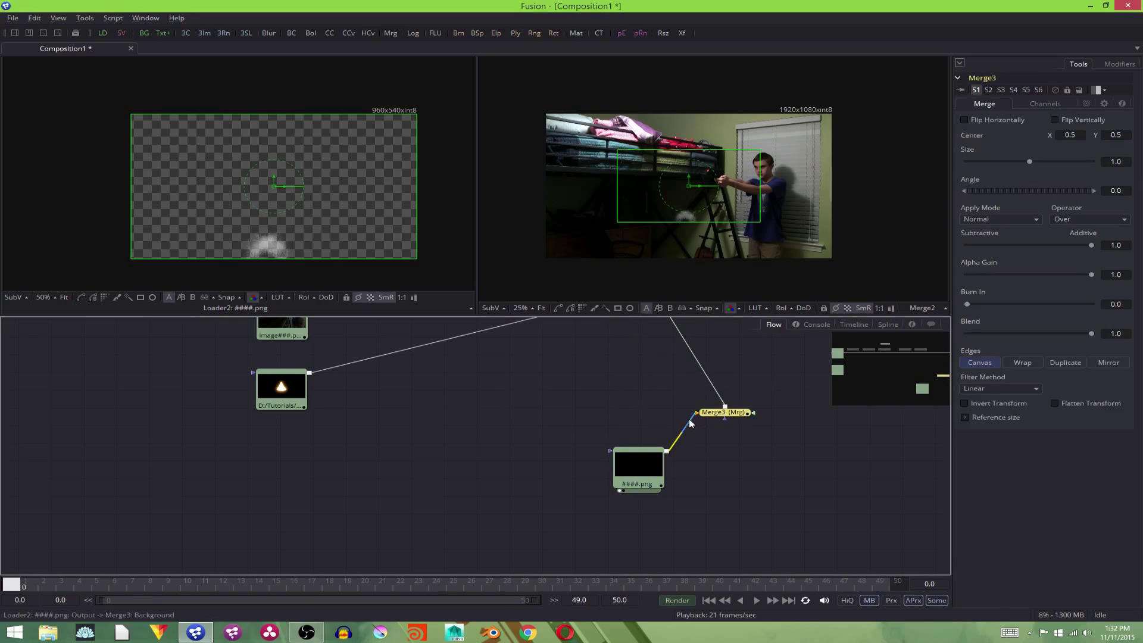
left_click(649, 421)
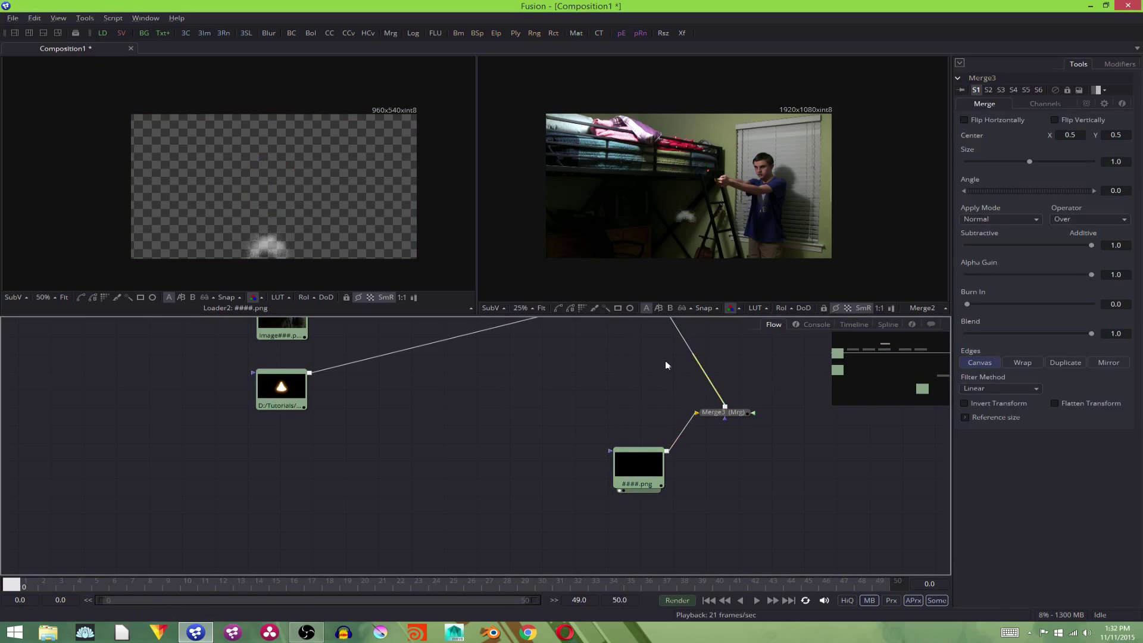
scroll(708, 388, "up", 3)
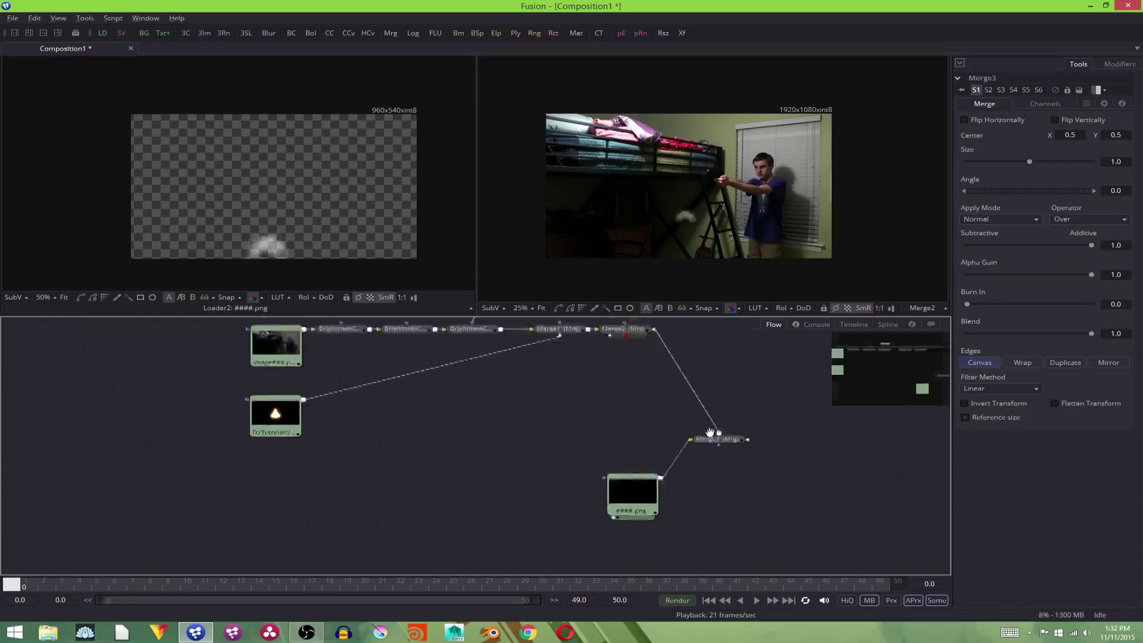
left_click_drag(671, 365, 671, 367)
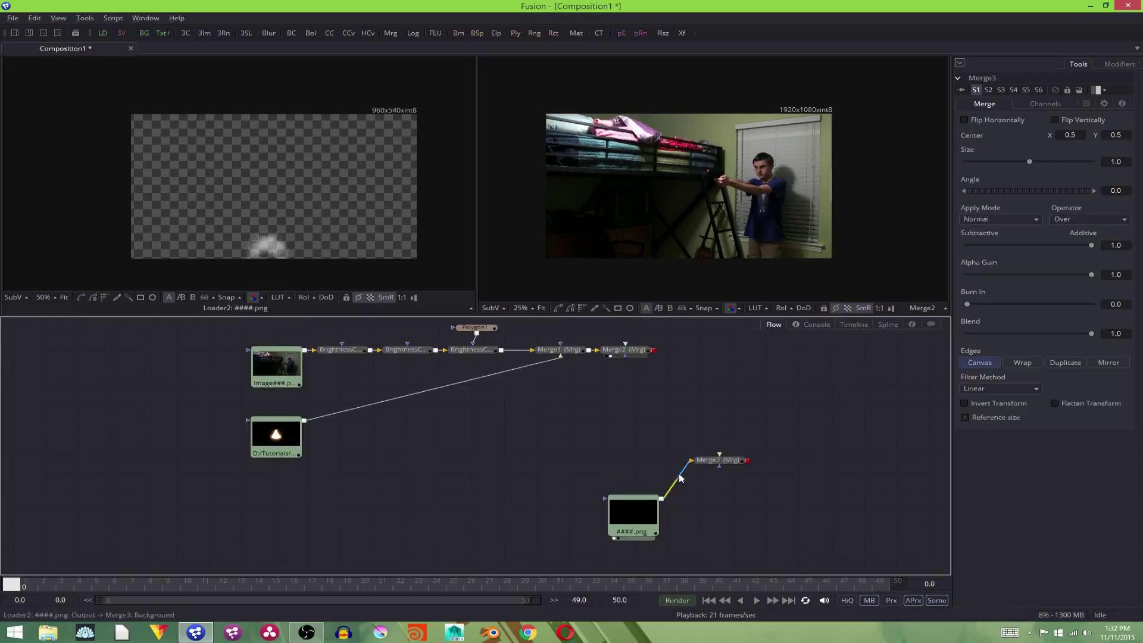
left_click_drag(690, 461, 693, 474)
left_click_drag(633, 514, 633, 494)
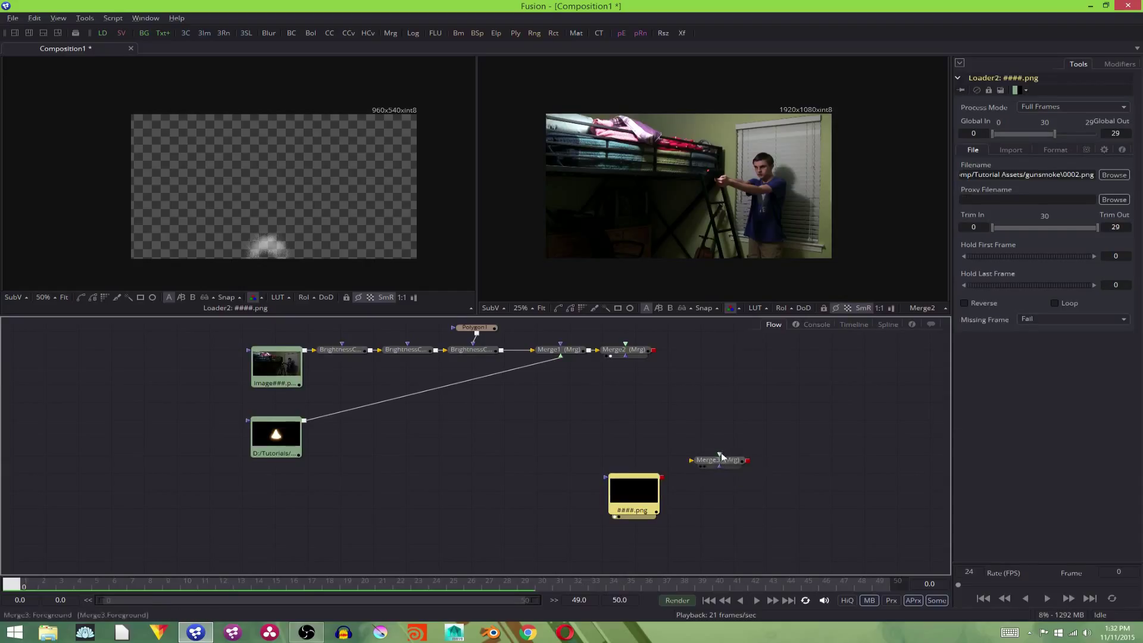
left_click_drag(719, 454, 626, 356)
Step: Add a standalone Background1 node left of Merge3 and connect it into Merge3
left_click_drag(591, 439, 621, 431)
key("ctrl+space")
type("b")
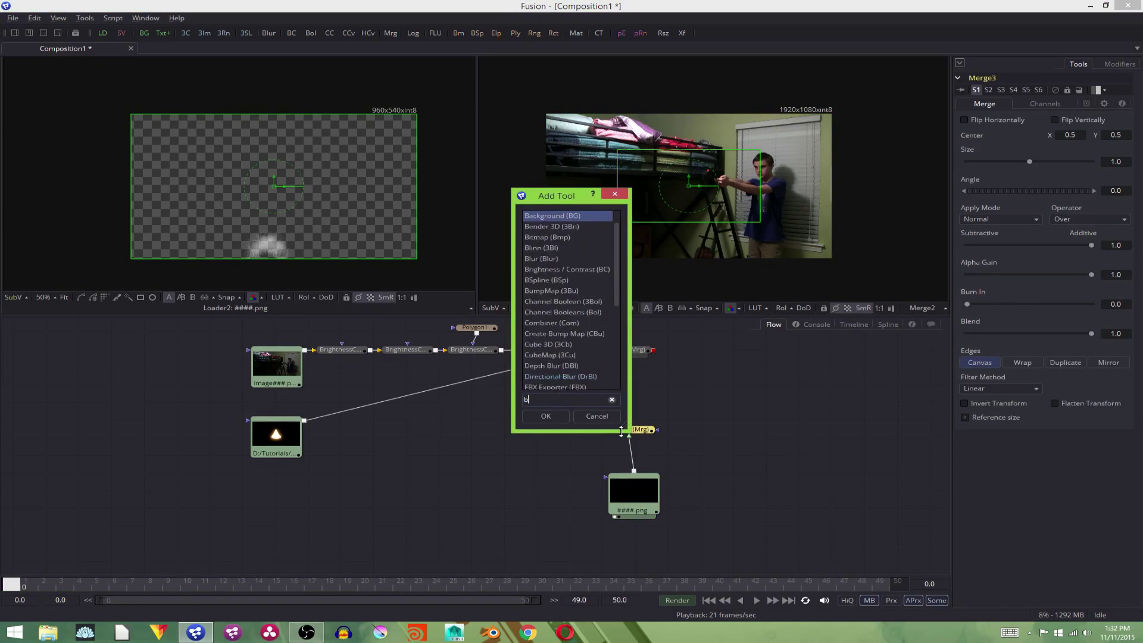
type("g")
key("Return")
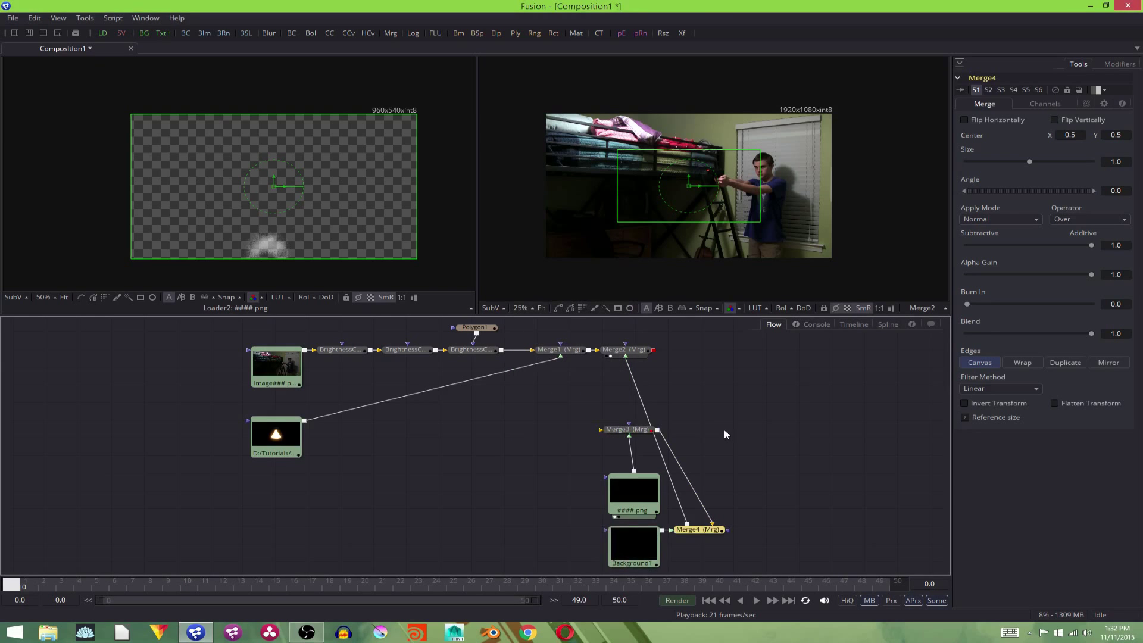
key("ctrl+z")
key("ctrl+space")
type("b")
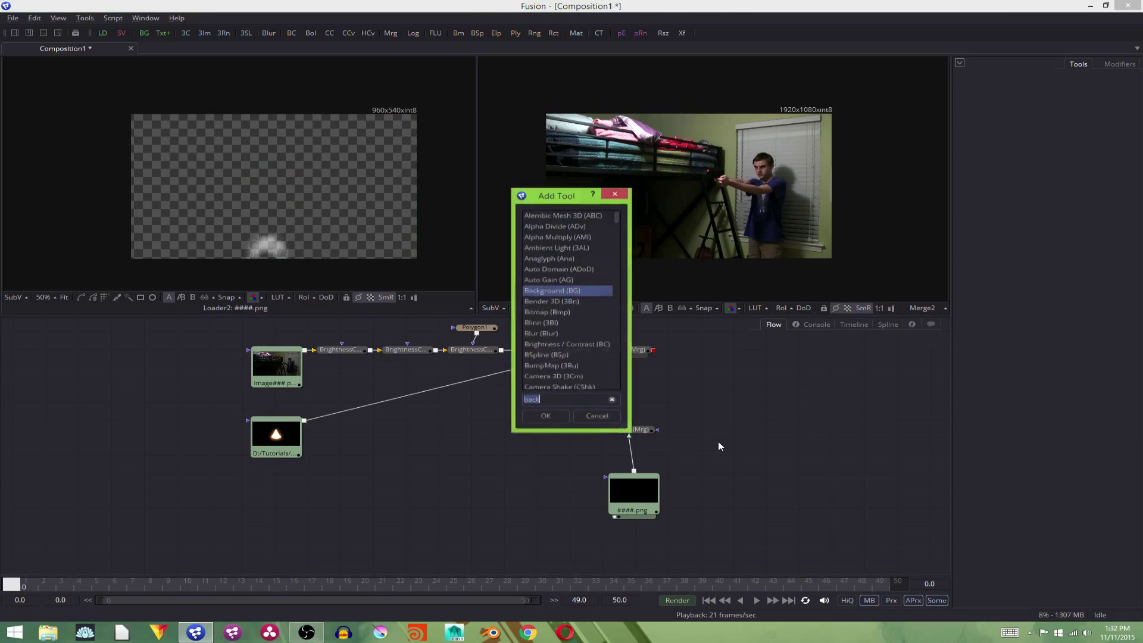
key("Return")
left_click_drag(719, 445, 566, 420)
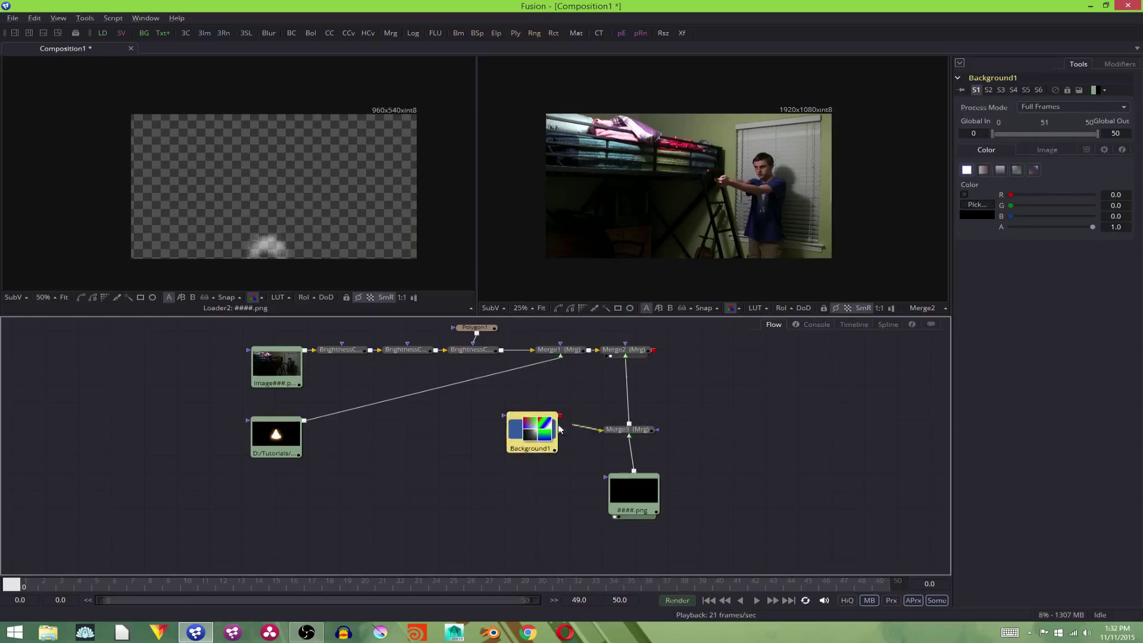
left_click_drag(559, 428, 547, 448)
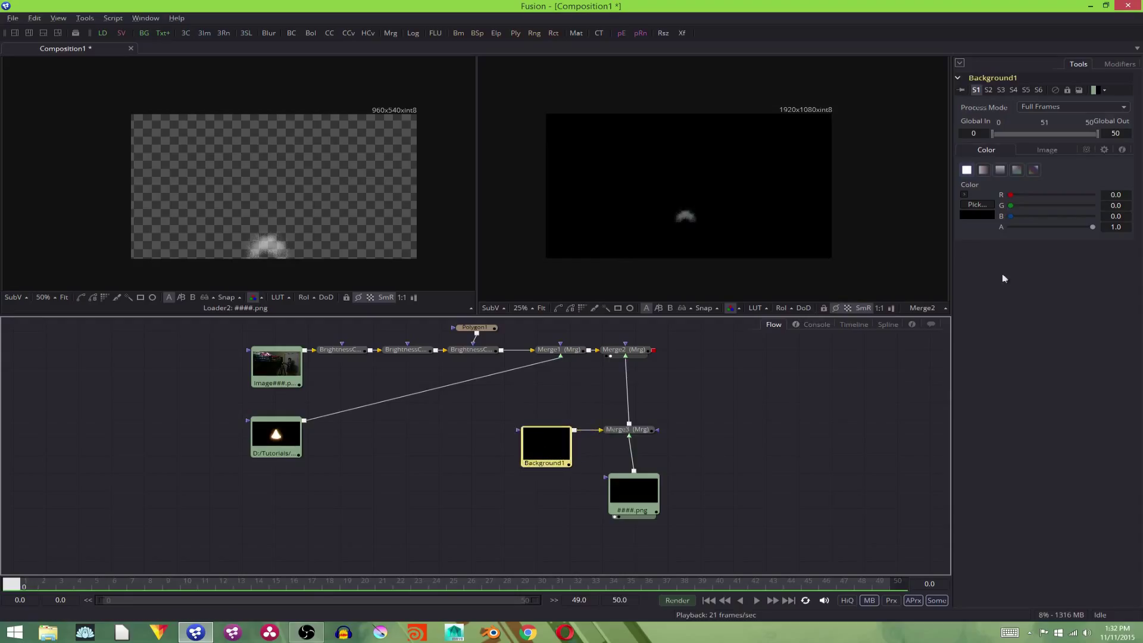
Step: Set Background1's Alpha to 0.0 and tidy the Merge3 and Background1 node positions
left_click_drag(1095, 230, 1006, 229)
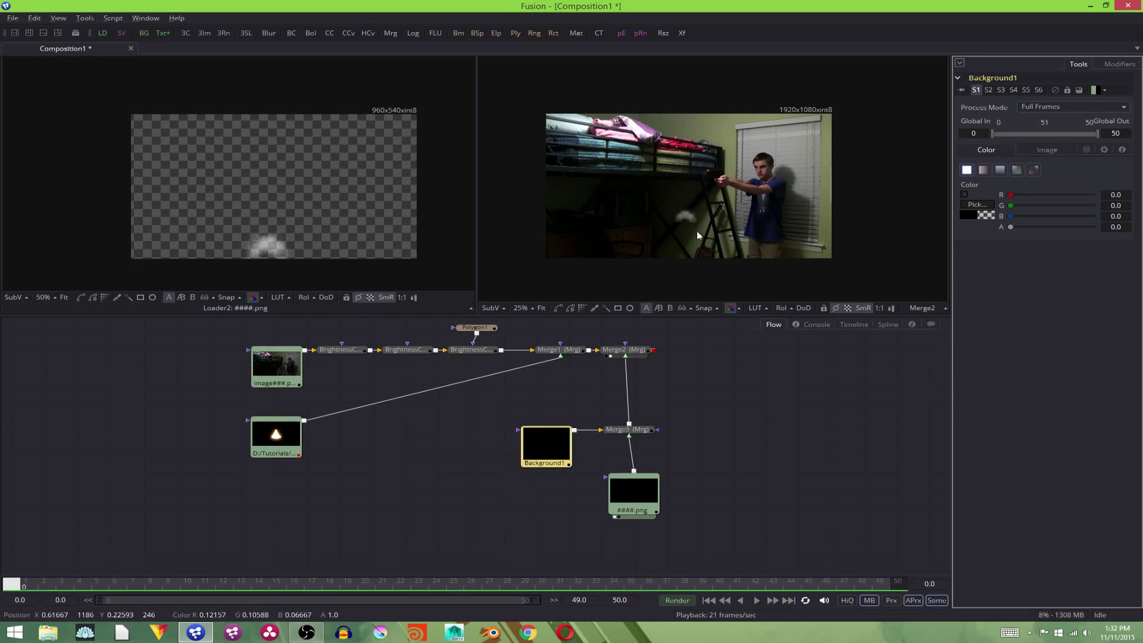
left_click_drag(646, 434, 651, 441)
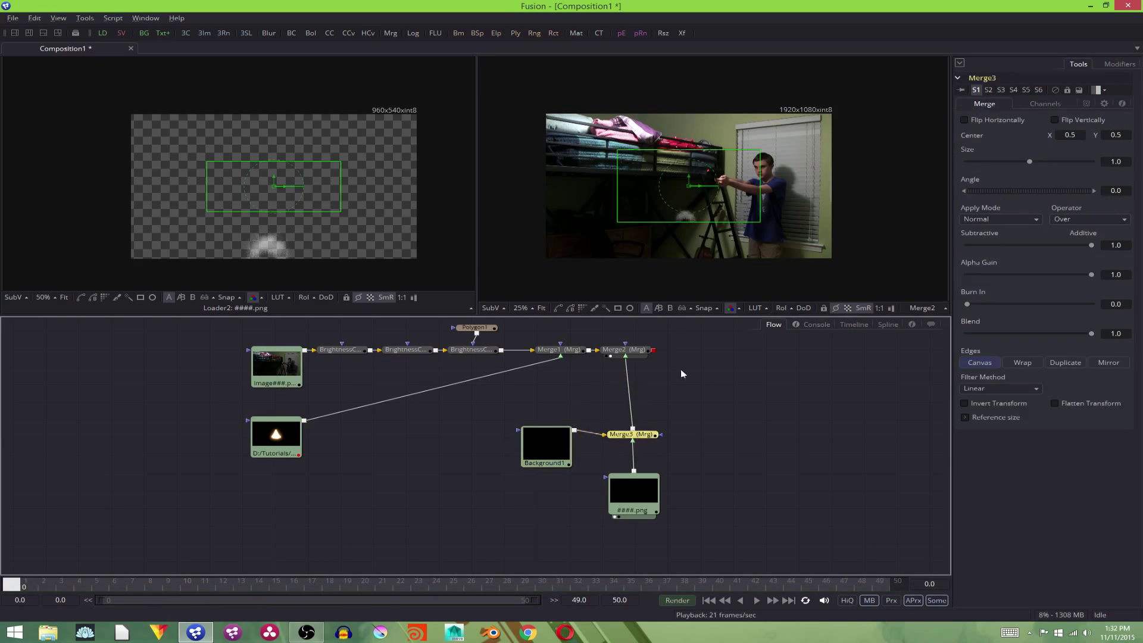
scroll(687, 250, "up", 4)
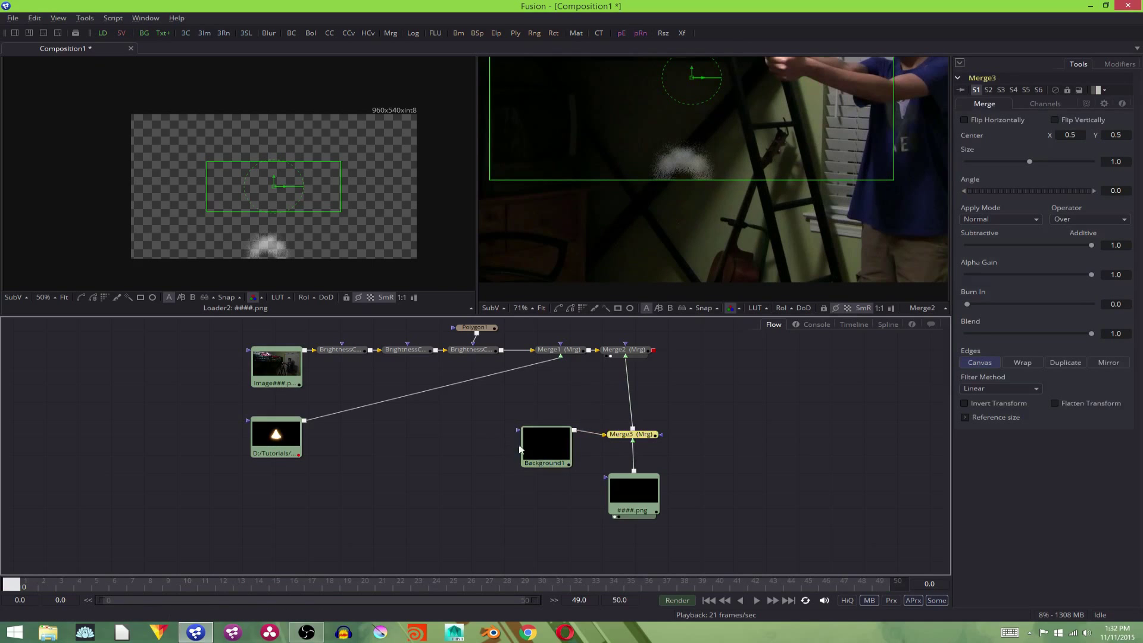
mouse_move(520, 449)
left_mouse_down()
mouse_move(521, 474)
mouse_move(512, 468)
left_mouse_up()
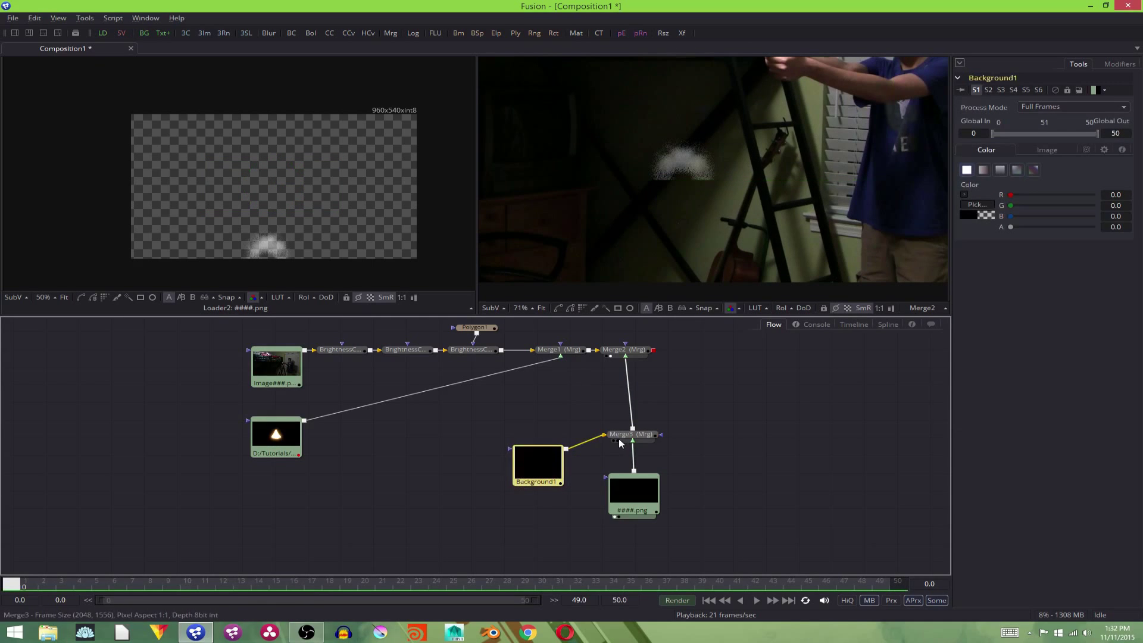
left_click_drag(619, 444, 619, 448)
Step: Insert a Grid Warp node after Merge3 using the 'grid' tool search
key("ctrl+space")
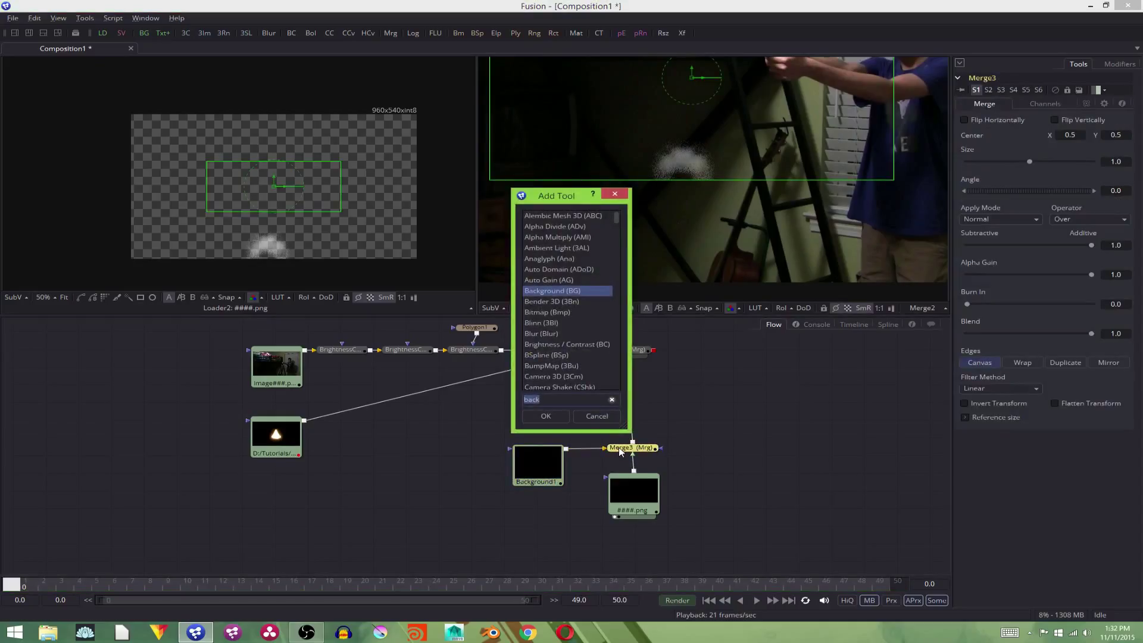
type("grid")
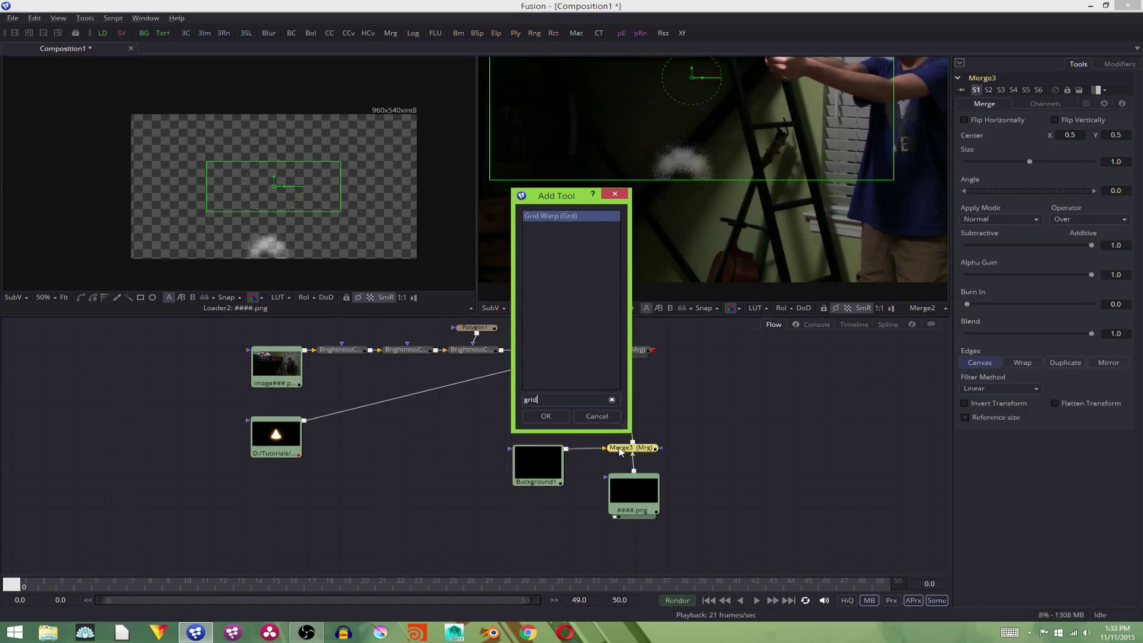
key("Return")
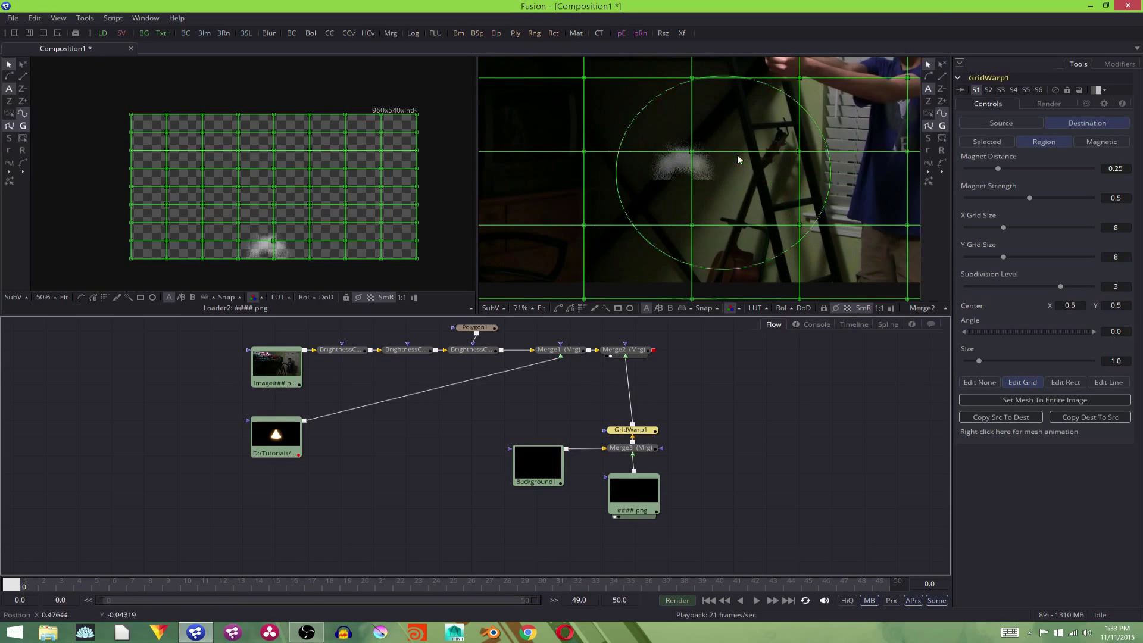
Step: Drag three Grid Warp mesh points to bend the smoke cloud, then play to check
left_click_drag(692, 228, 690, 178)
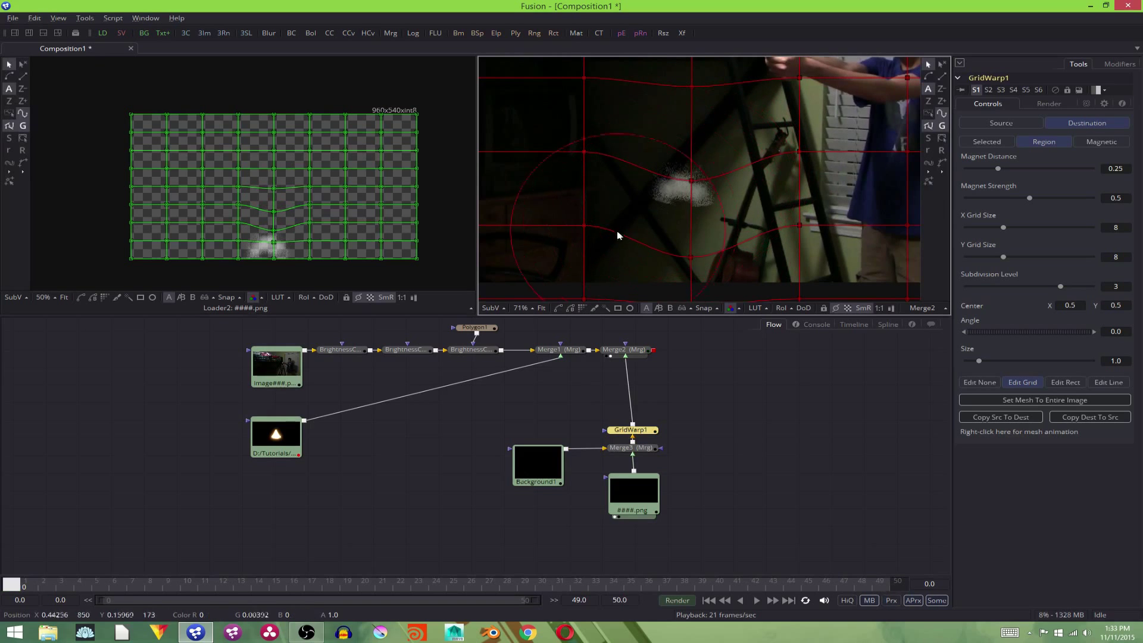
mouse_move(581, 227)
left_mouse_down()
mouse_move(599, 232)
mouse_move(582, 234)
left_mouse_up()
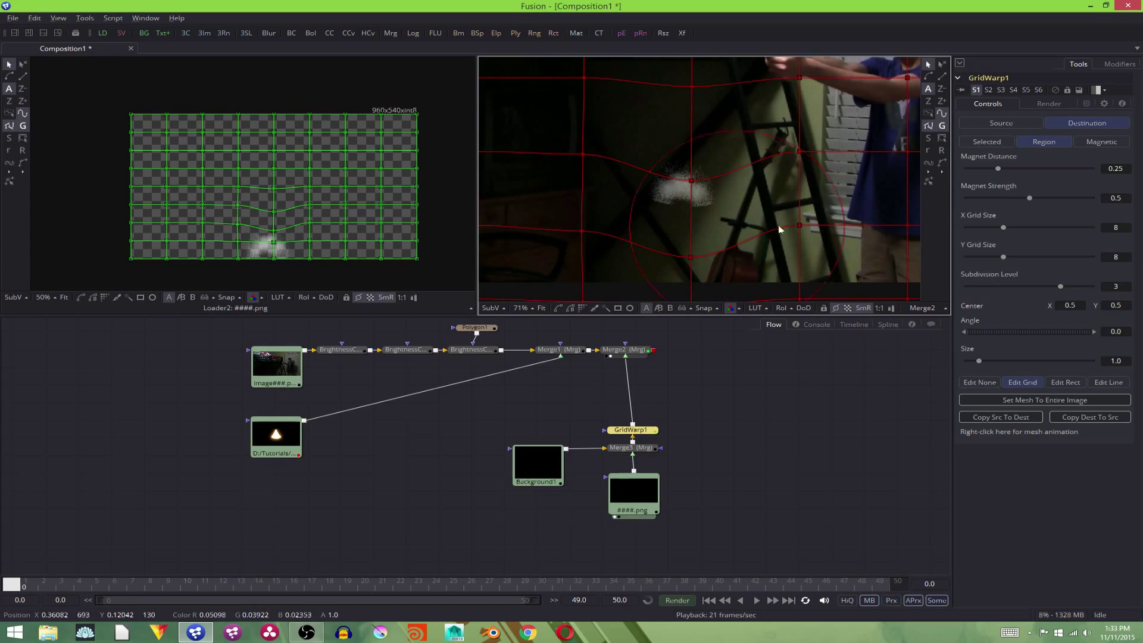
left_click_drag(794, 230, 799, 234)
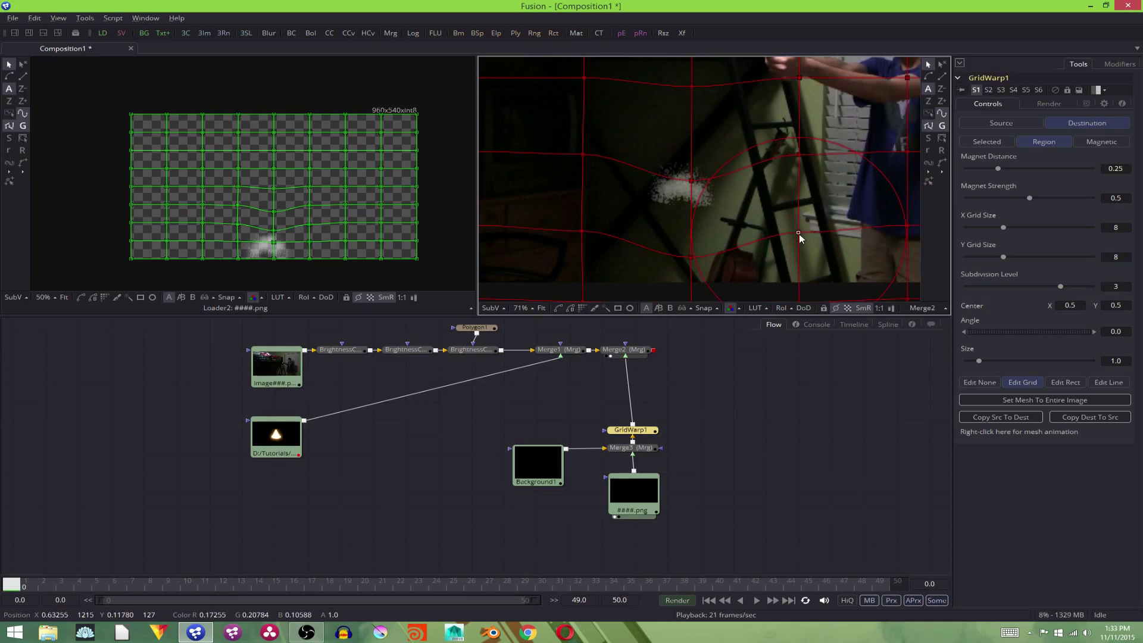
left_click(756, 601)
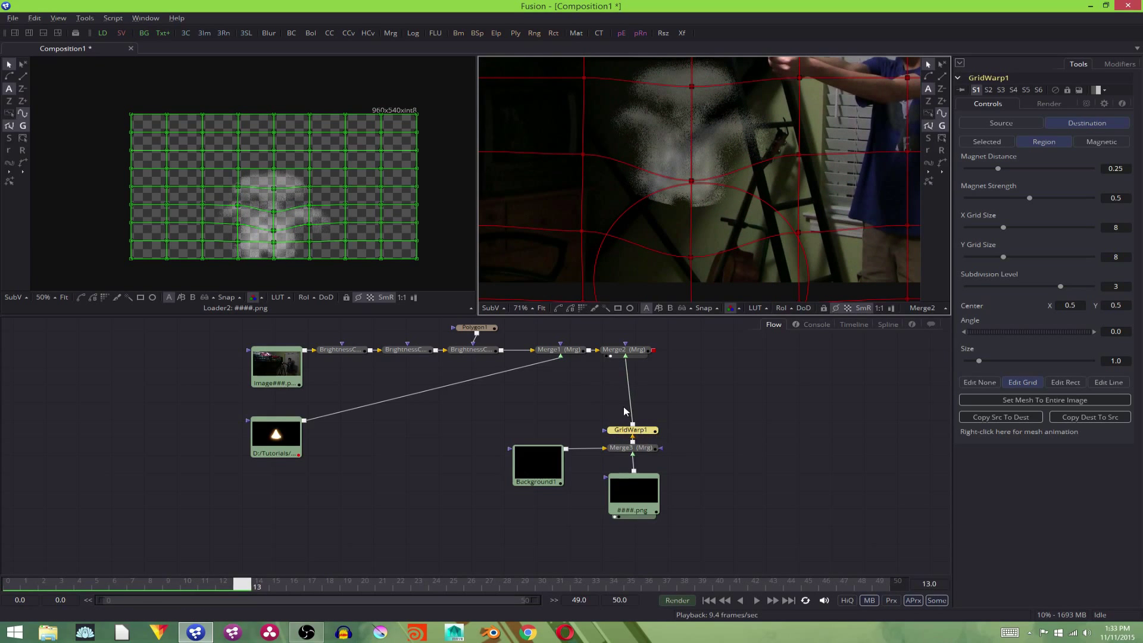
key("ctrl+space")
Step: Insert a Blur above the Grid Warp and add a Polygon mask node
type("blur")
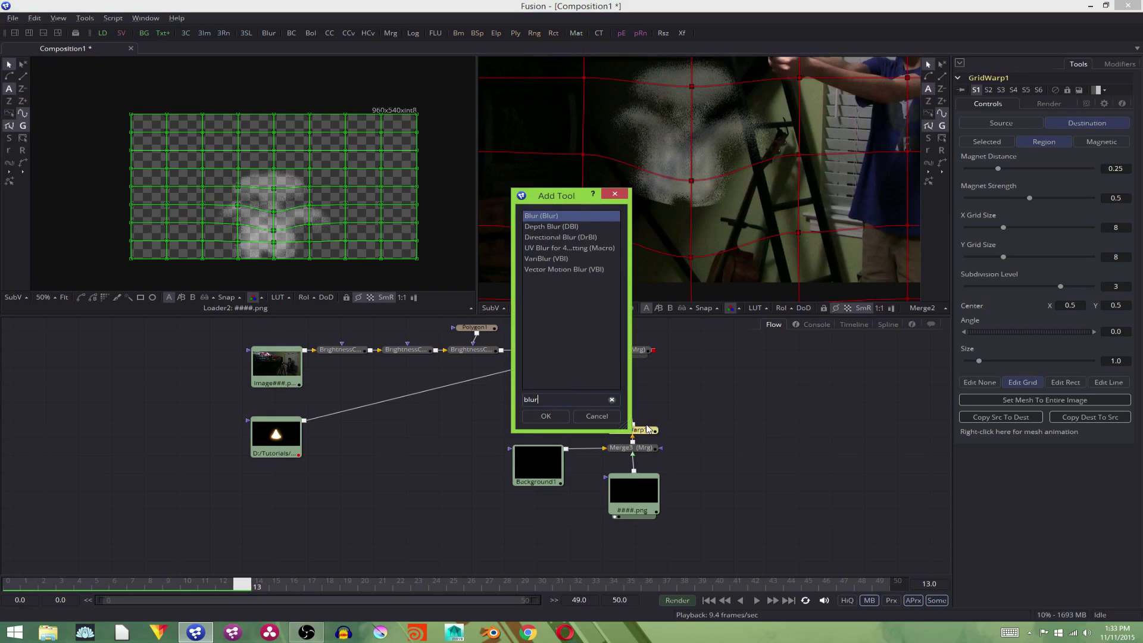
key("Return")
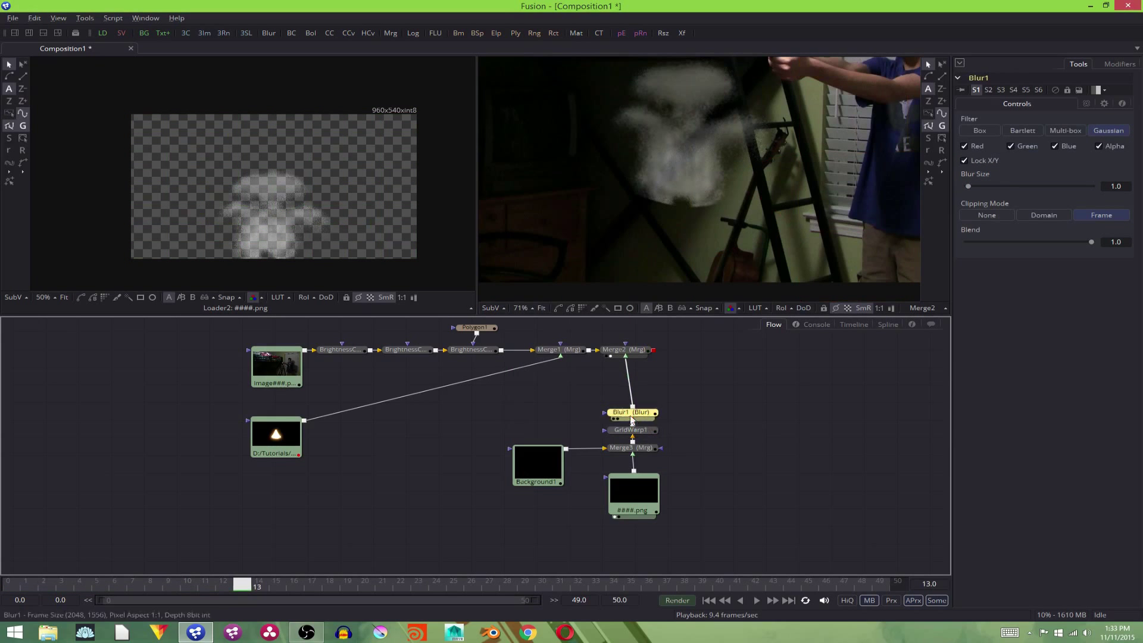
key("ctrl+space")
type("mask")
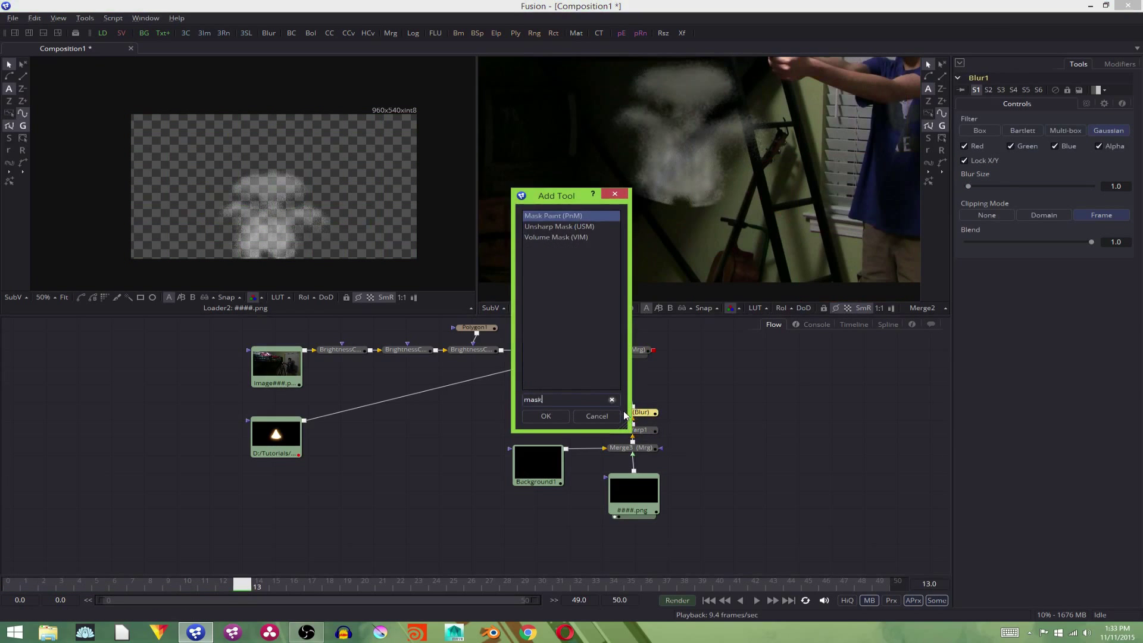
key("BackSpace")
key("BackSpace")
key("BackSpace")
key("BackSpace")
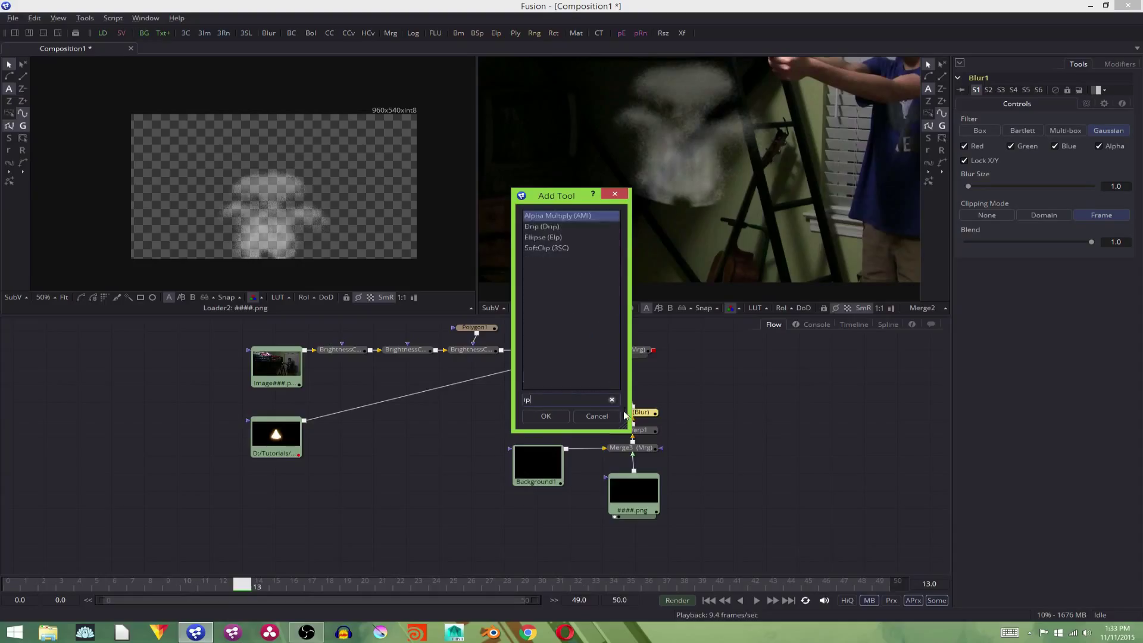
type("poly")
key("Return")
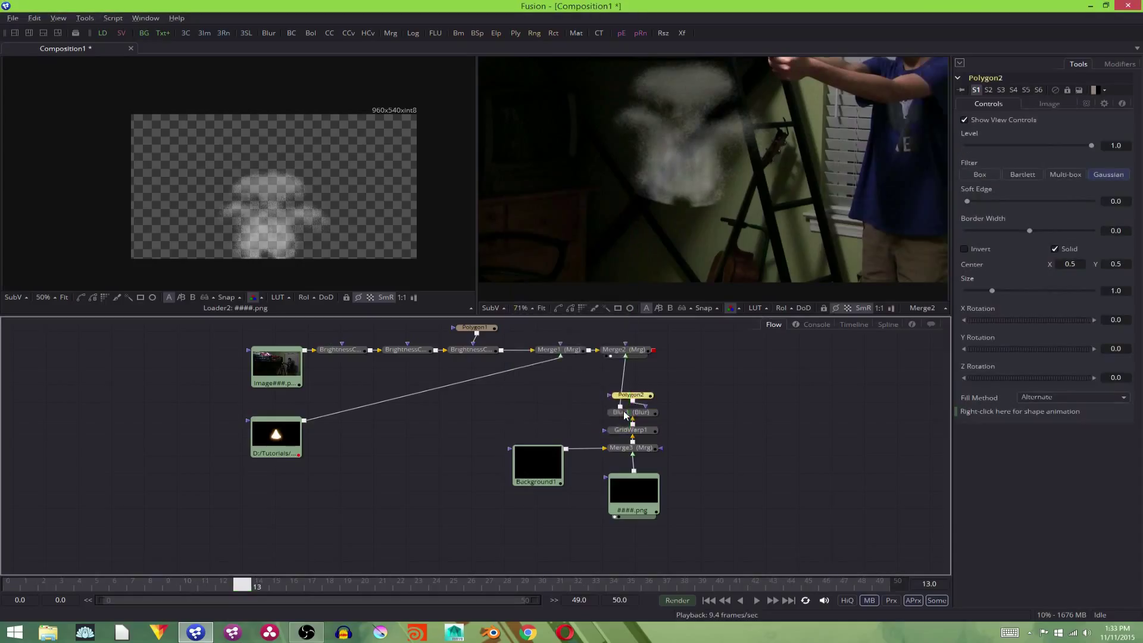
Step: Connect Polygon2 as Blur1's mask and draw a closed polygon along the smoke's lower edge
left_click_drag(637, 399, 705, 416)
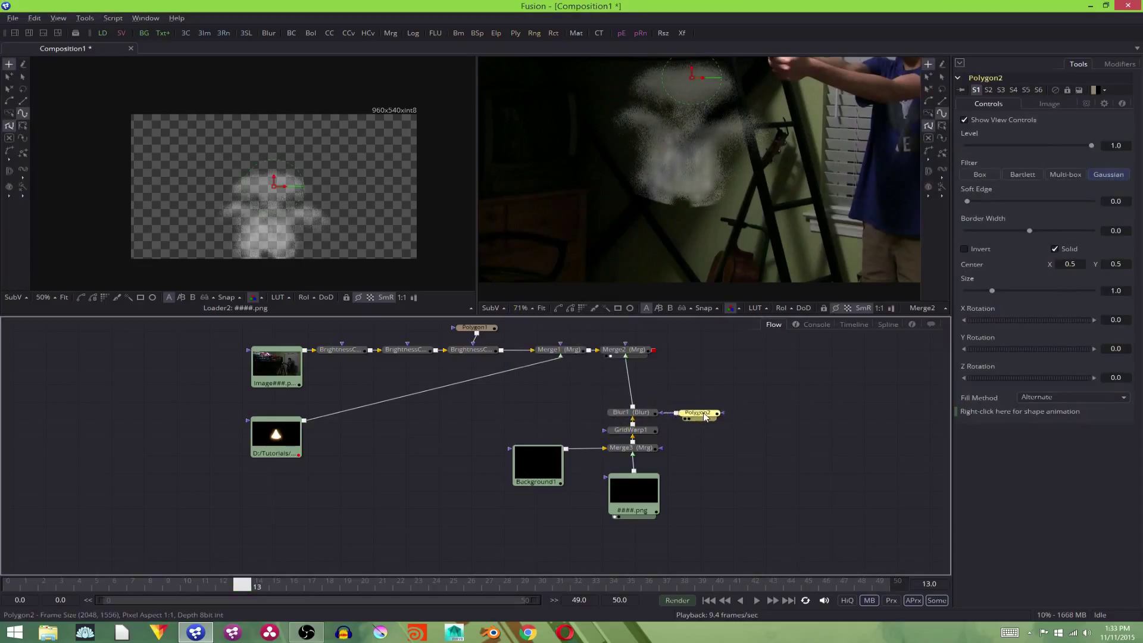
left_click(664, 187)
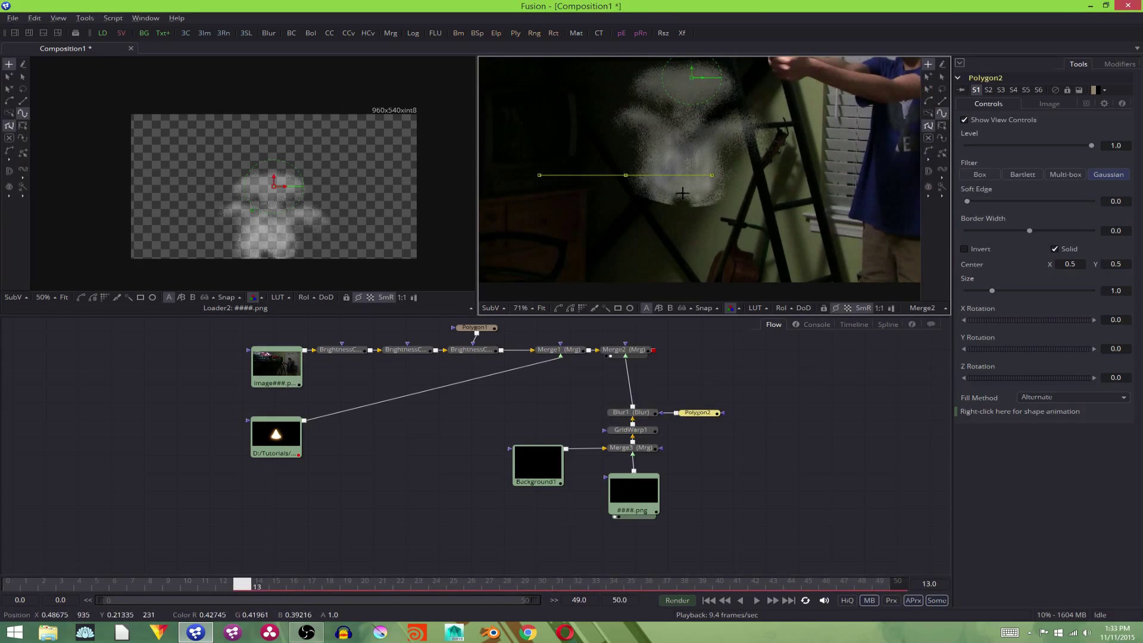
left_click(747, 188)
left_click(734, 208)
left_click(678, 214)
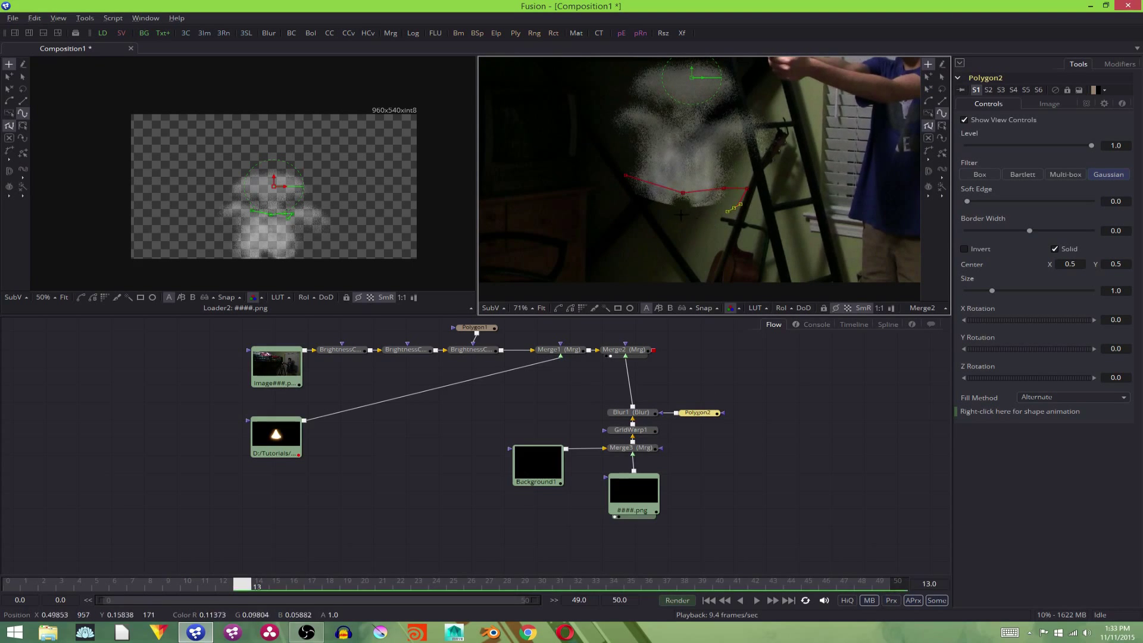
left_click(624, 202)
left_click(615, 189)
left_click(625, 176)
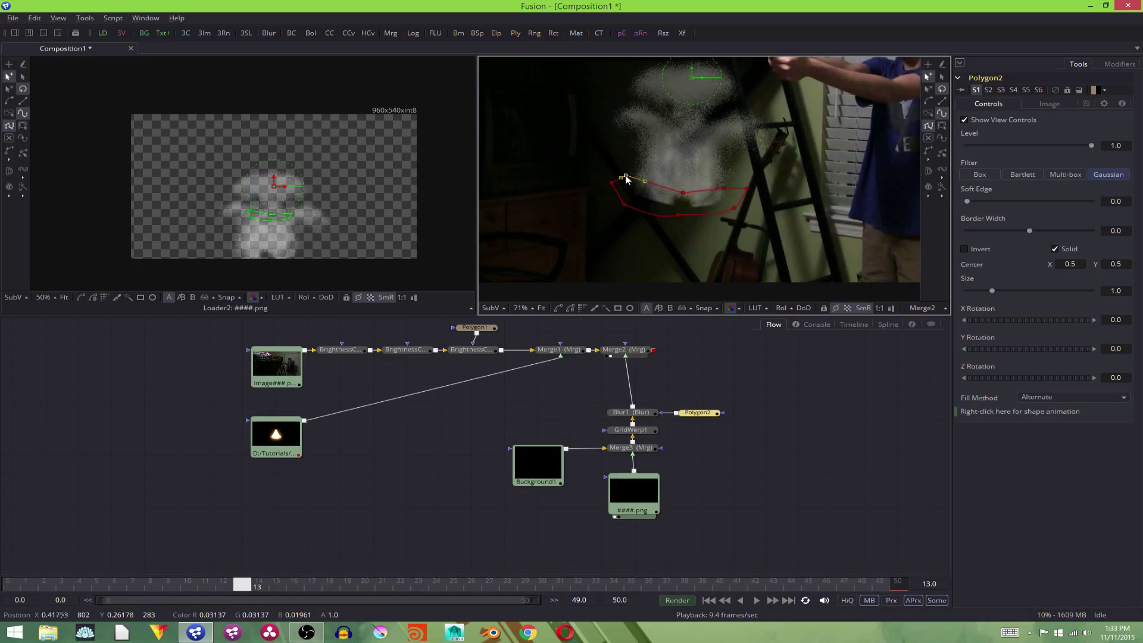
left_click(632, 414)
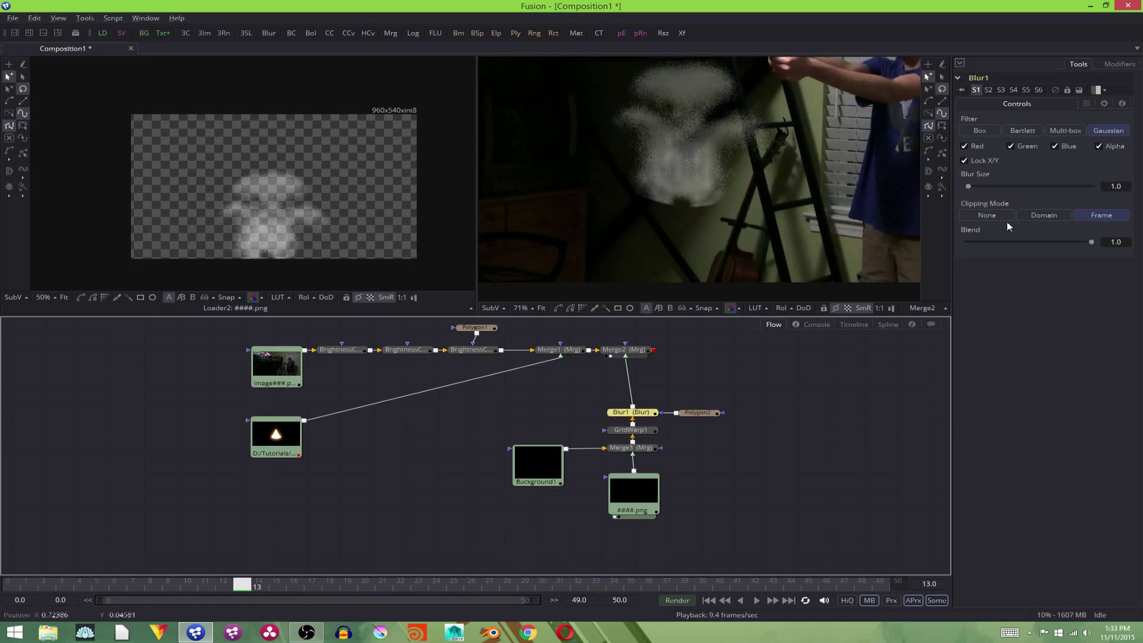
Step: Raise Blur1's Blur Size to about 9 and add a second Blur node, Blur2
mouse_move(970, 185)
left_mouse_down()
mouse_move(1004, 188)
mouse_move(980, 181)
left_mouse_up()
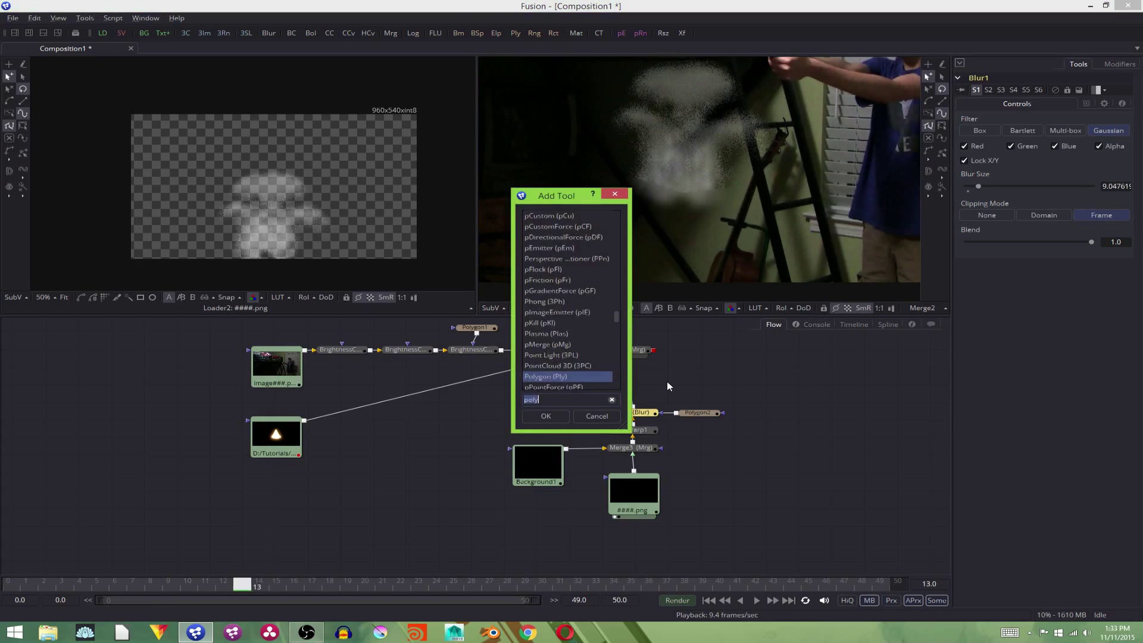
type("blur")
key("Return")
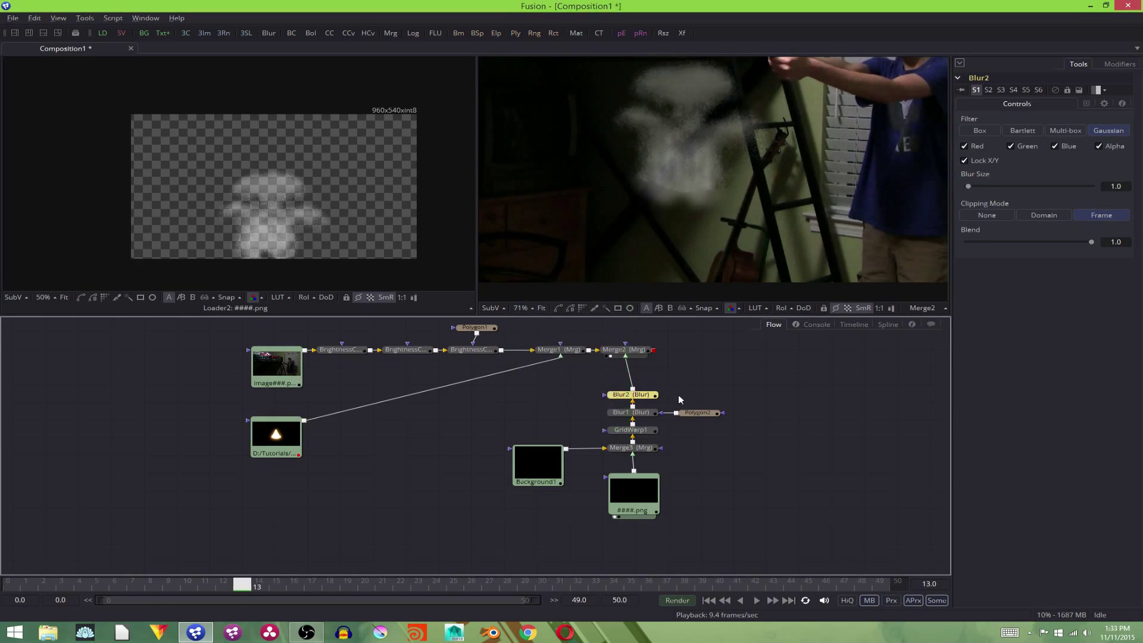
Step: Duplicate Polygon2 as Polygon2_1, place Blur1 under Blur2, and disconnect Polygon2 from Polygon2_1
left_click_drag(691, 412, 709, 418)
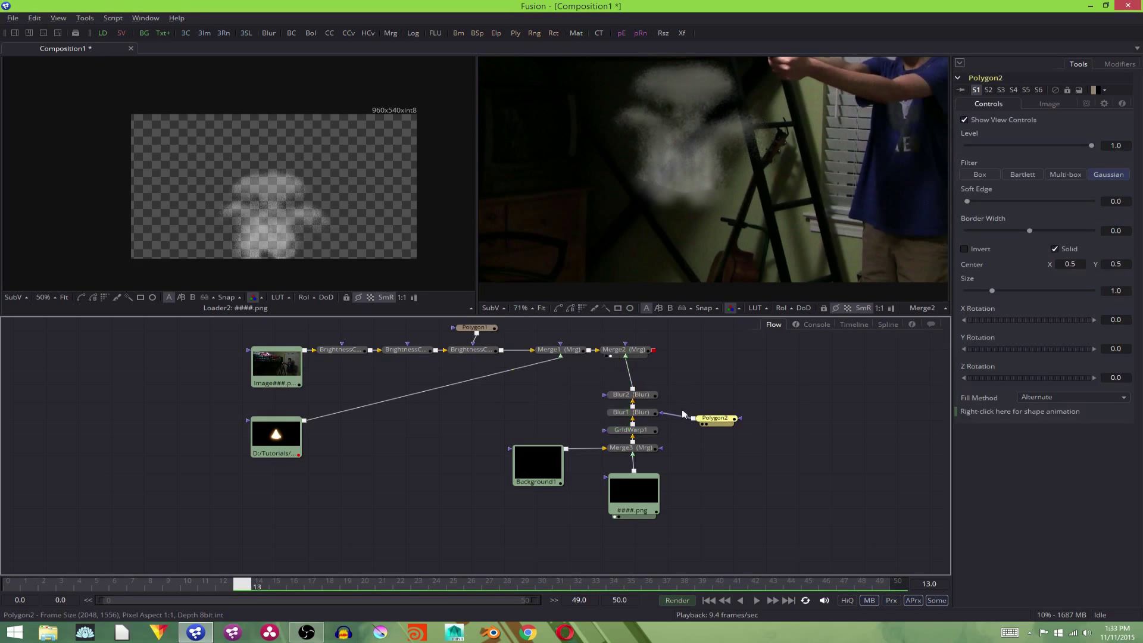
left_click(710, 421)
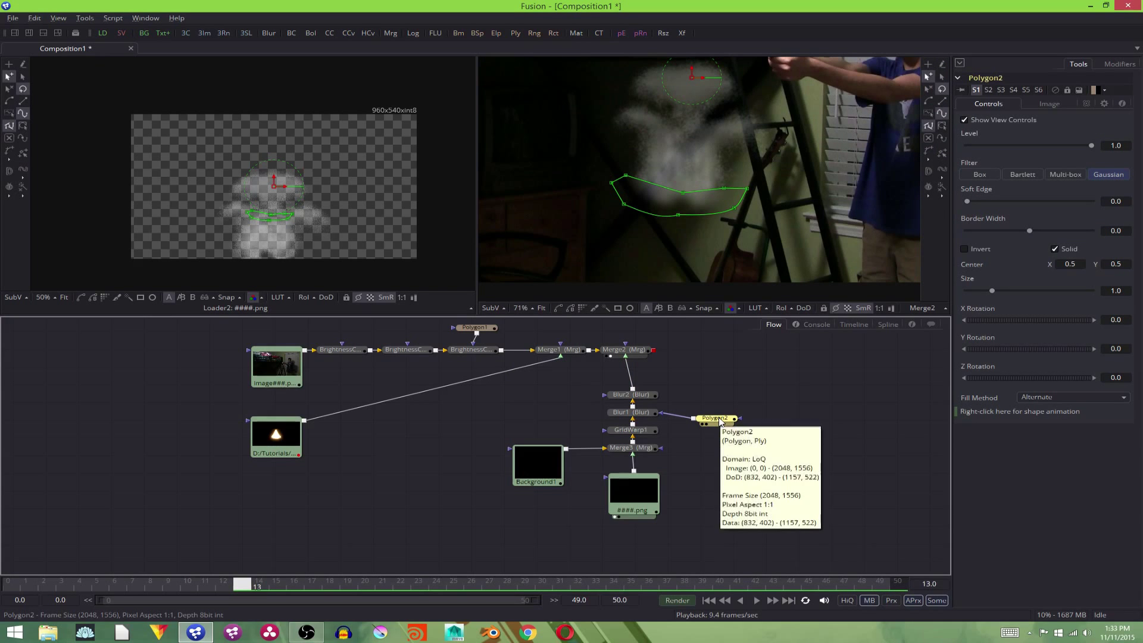
key("ctrl+c")
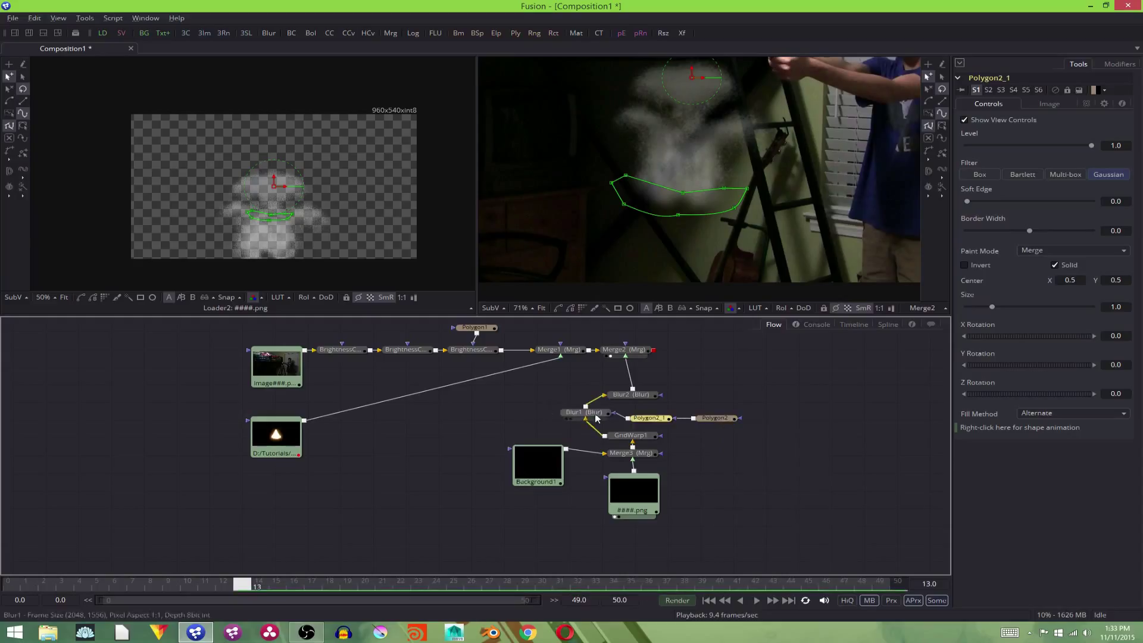
key("ctrl+v")
left_click_drag(798, 365, 773, 383)
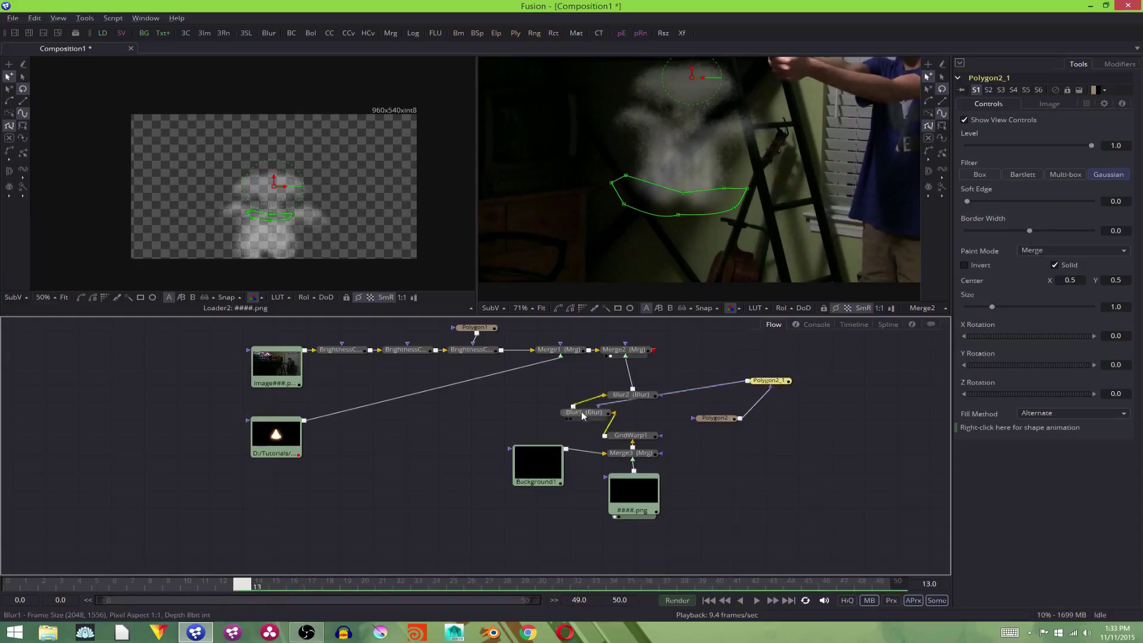
left_click_drag(580, 415, 628, 416)
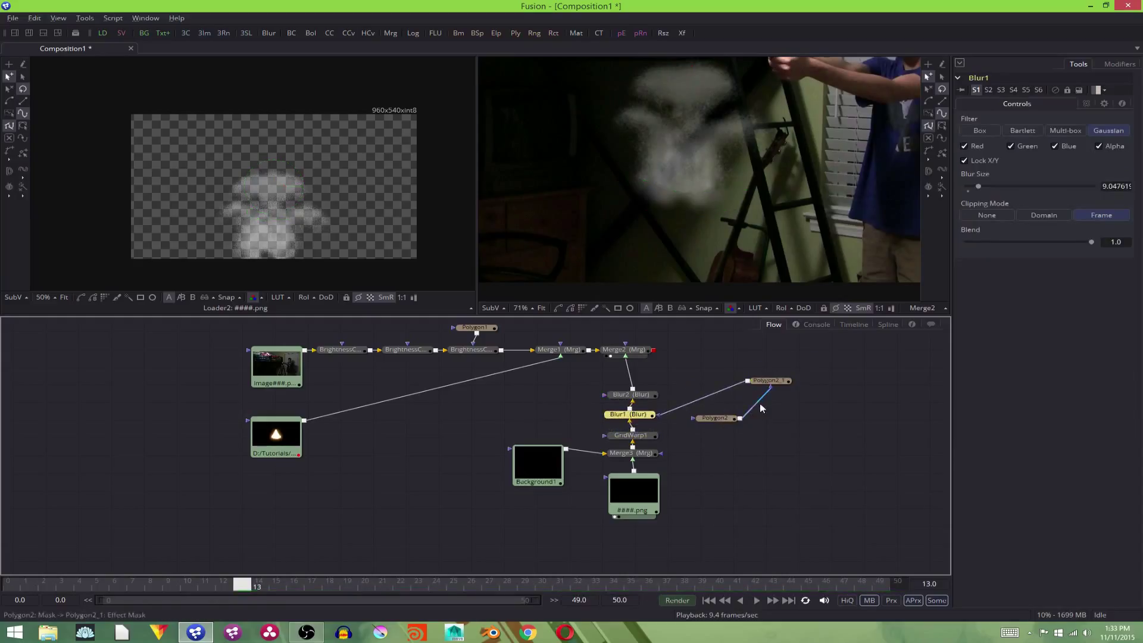
left_click_drag(770, 388, 722, 418)
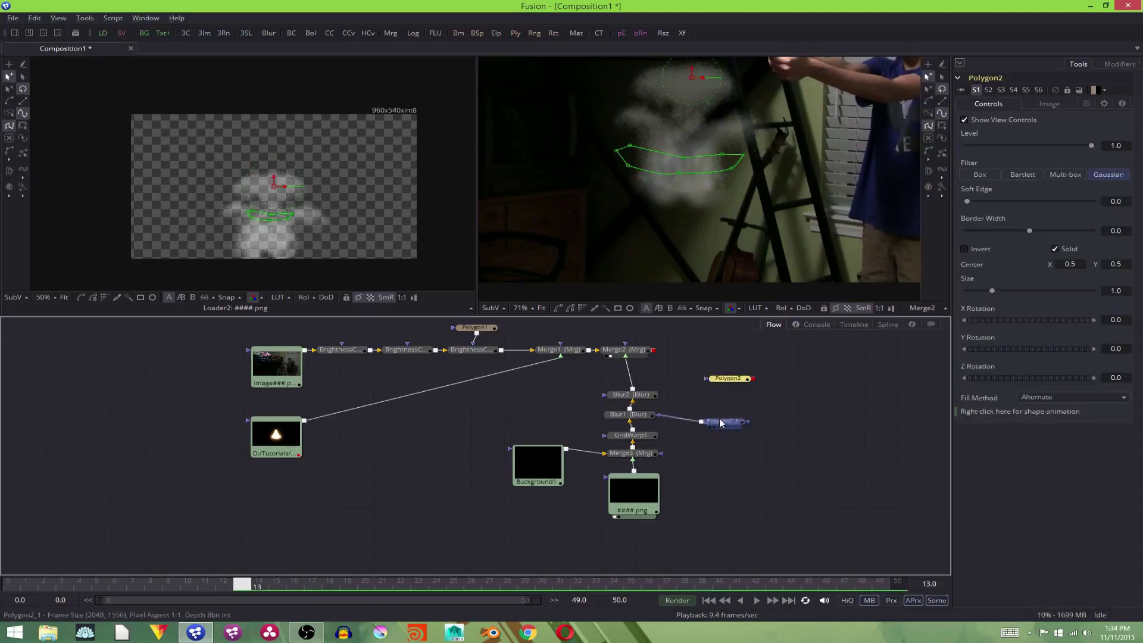
Step: Wire Polygon2 into Blur2's mask and invert it, keeping the Alternate fill method
key("ctrl+space")
type("inv")
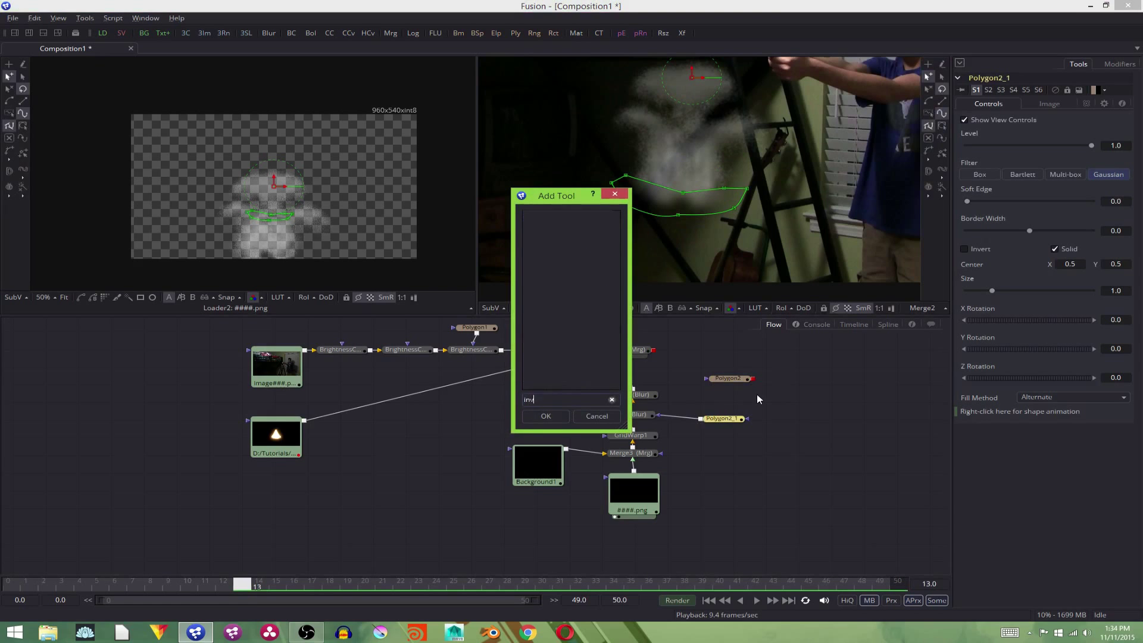
type("e")
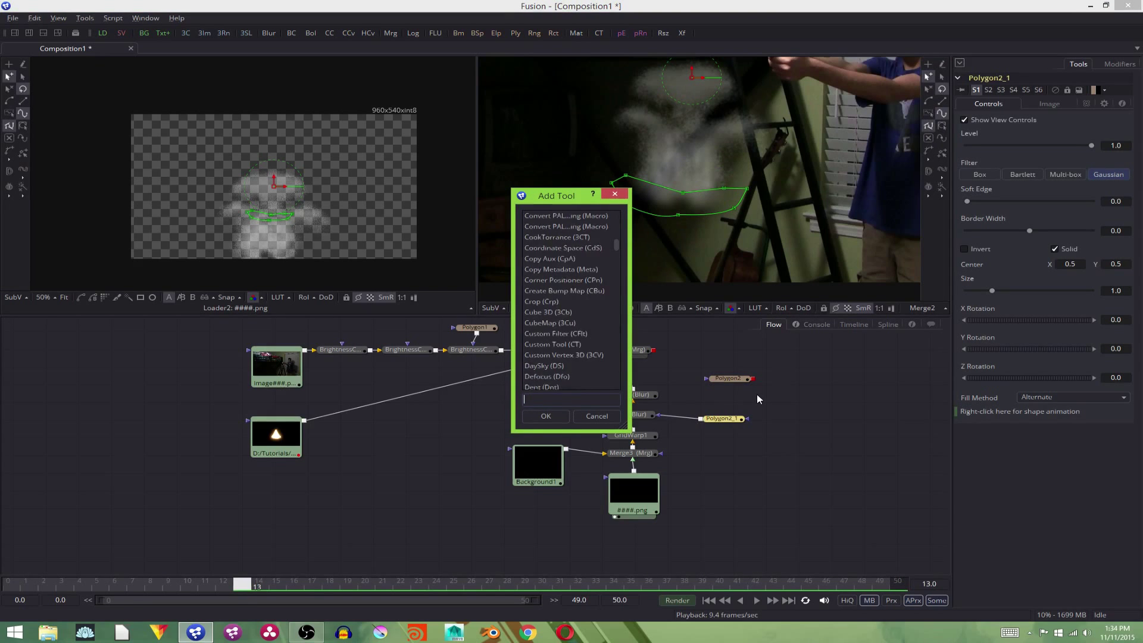
key("BackSpace")
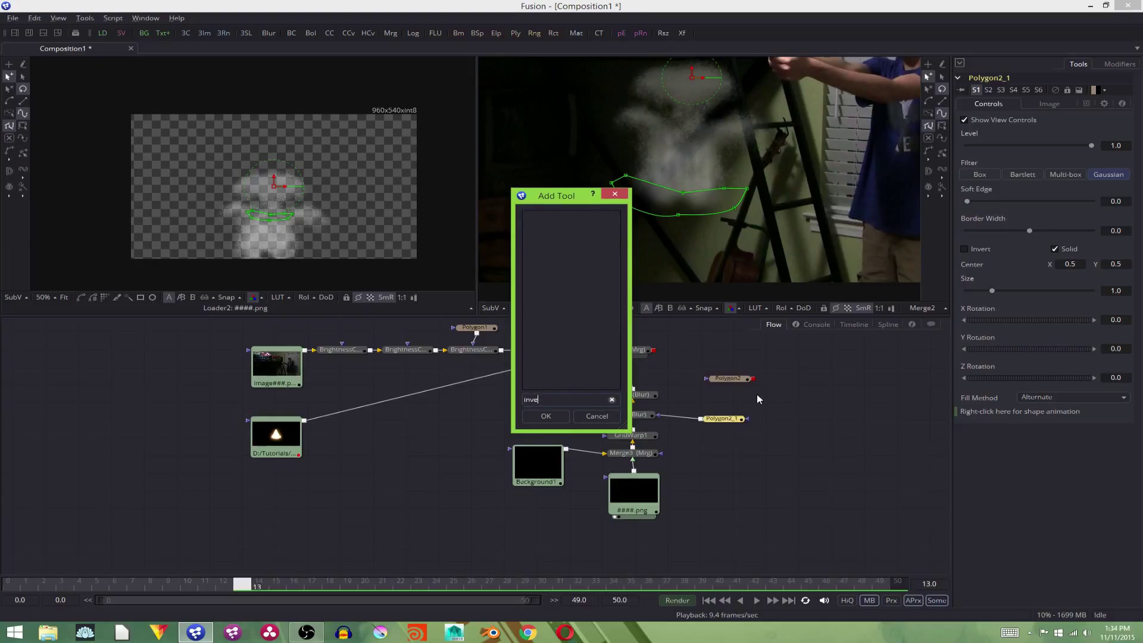
key("BackSpace")
key("BackSpace")
key("BackSpace")
key("BackSpace")
key("BackSpace")
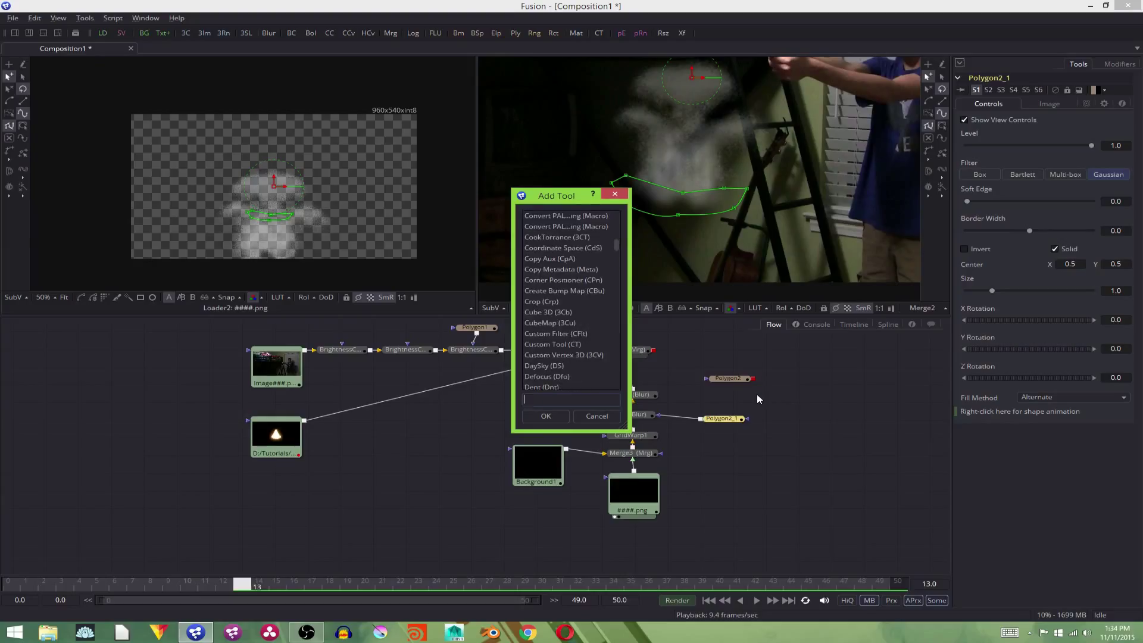
left_click(726, 377)
left_click(616, 195)
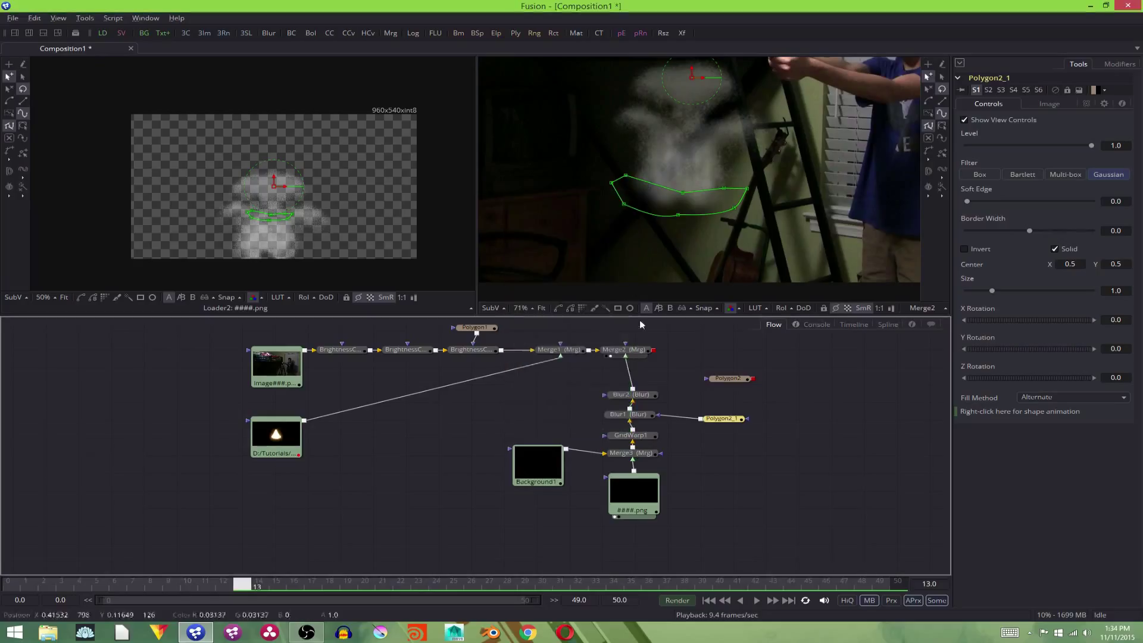
left_click_drag(603, 394, 566, 394)
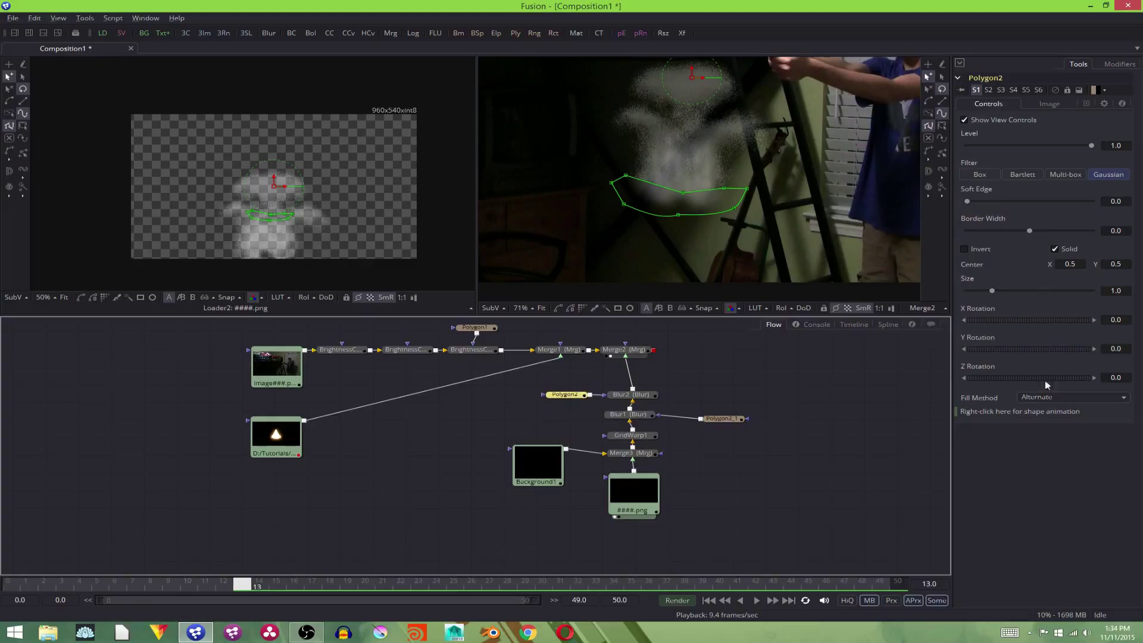
left_click(1048, 398)
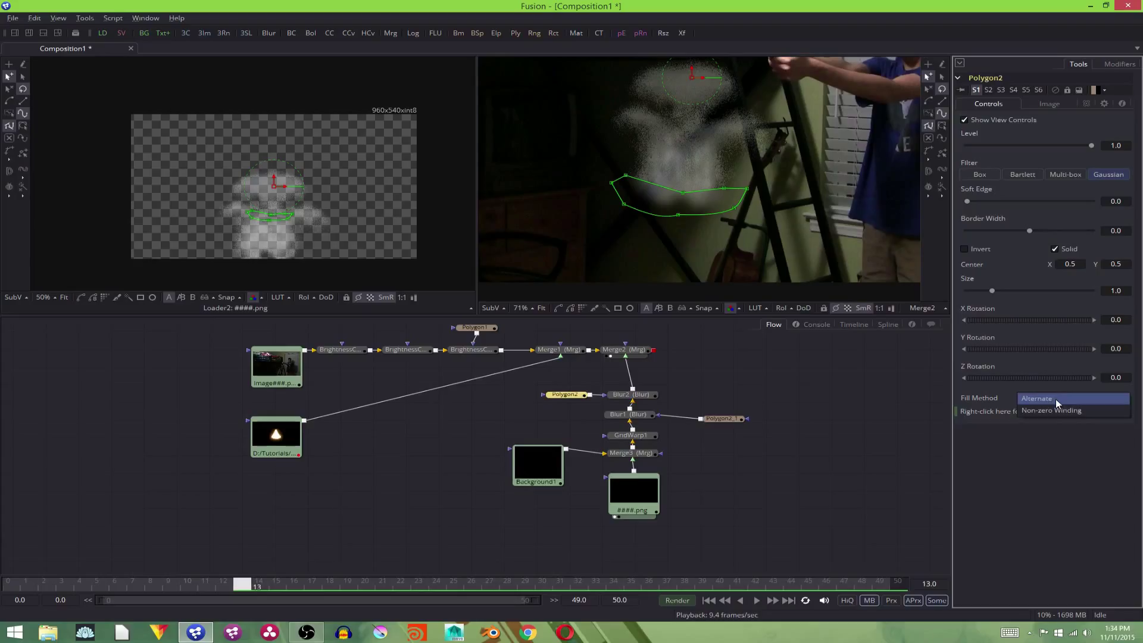
left_click(1055, 398)
left_click(988, 248)
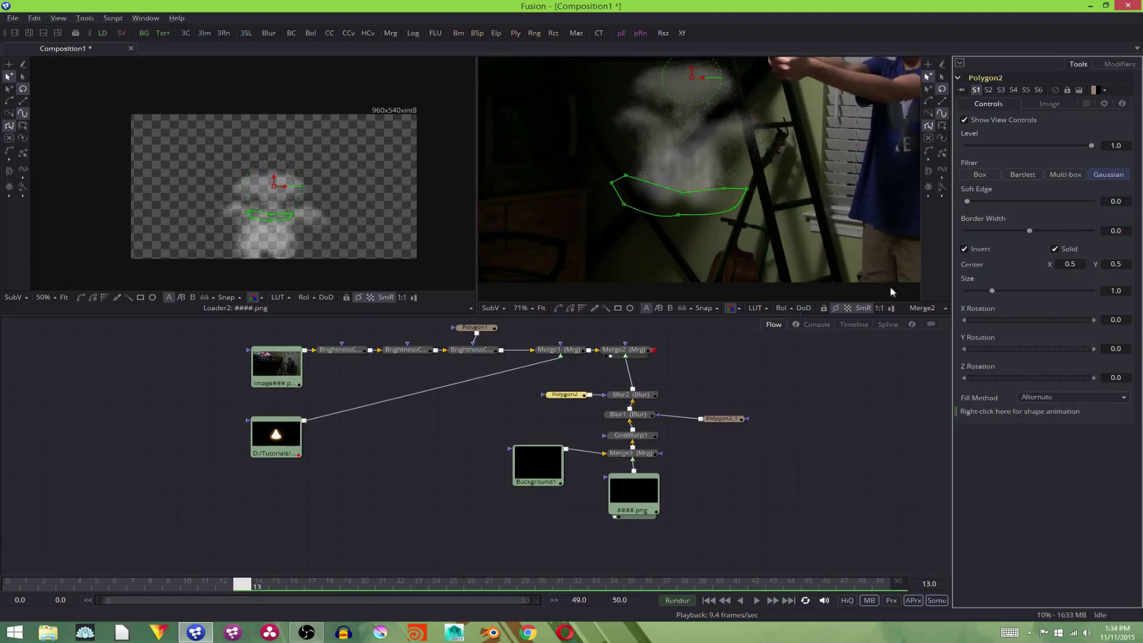
left_click(633, 396)
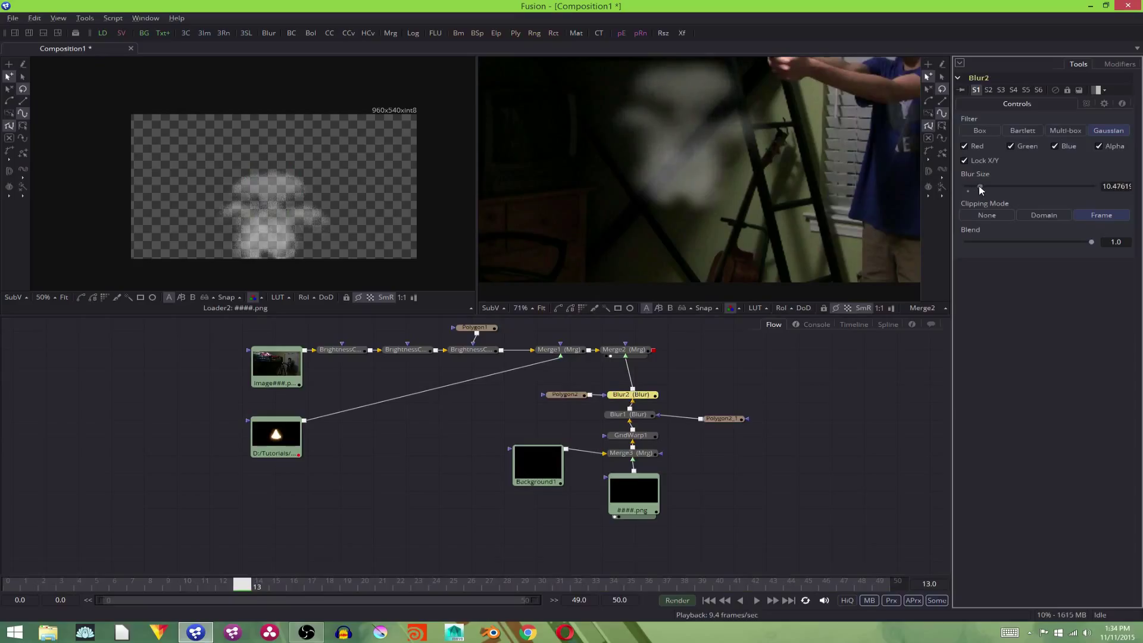
Step: Insert a Vector Distortion node above Blur2 via the 'disto' tool search
key("ctrl+space")
type("w")
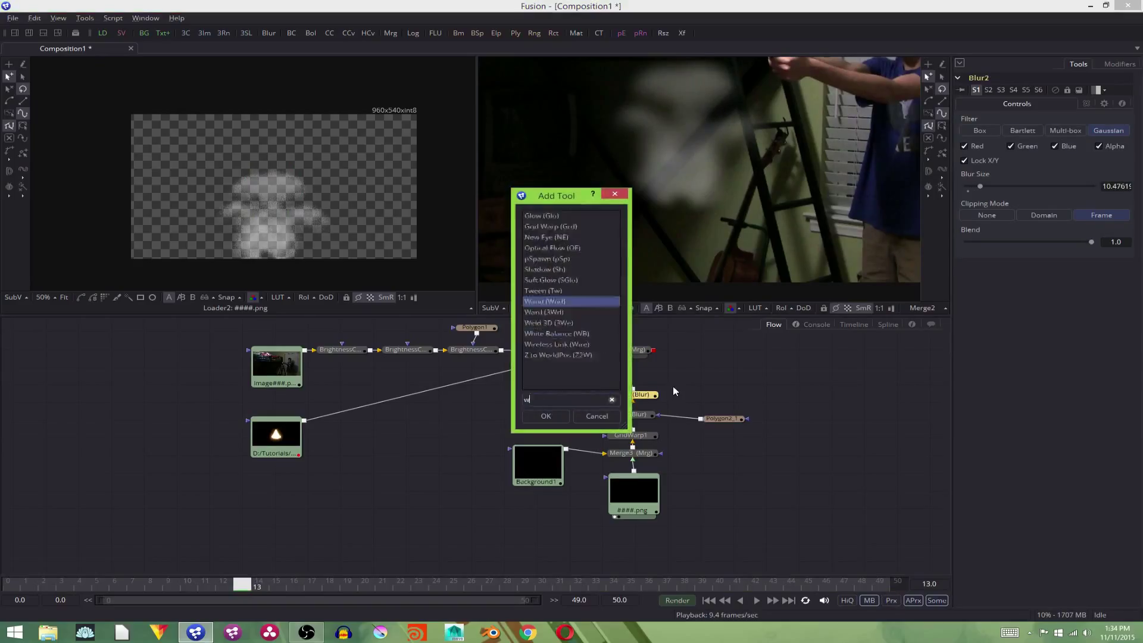
type("arp")
key("BackSpace")
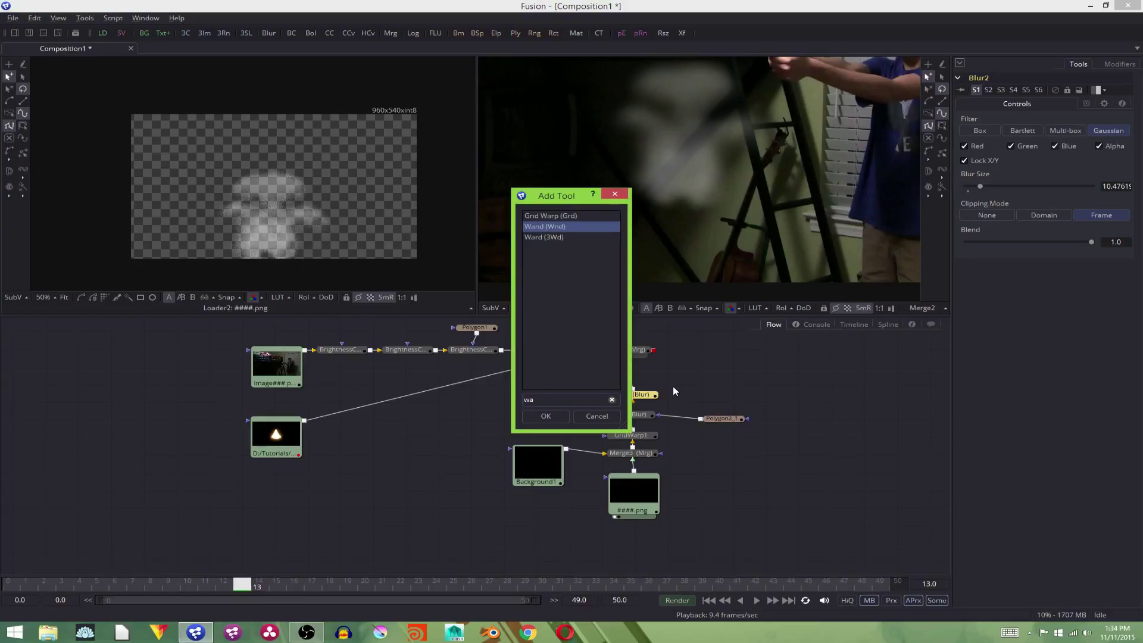
key("BackSpace")
key("BackSpace")
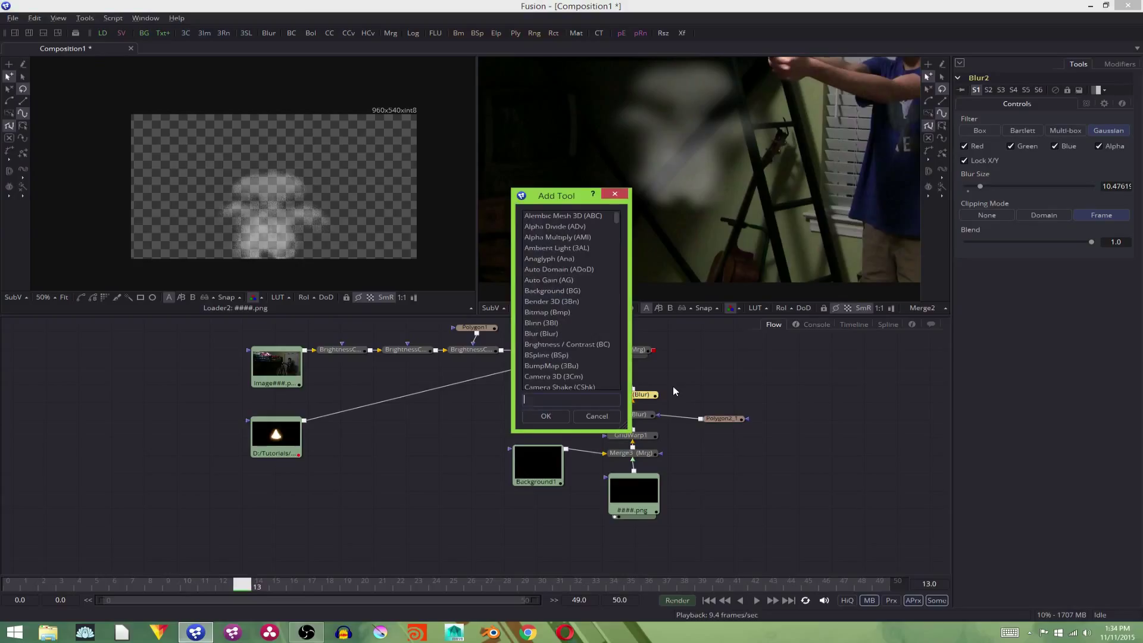
type("disto")
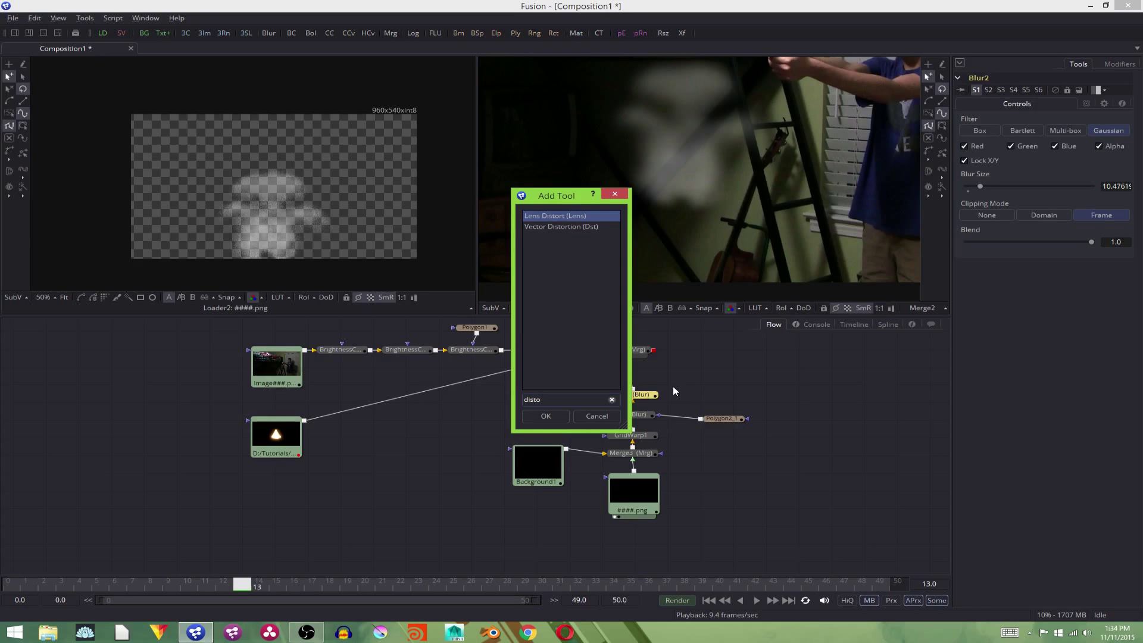
key("Down")
key("Return")
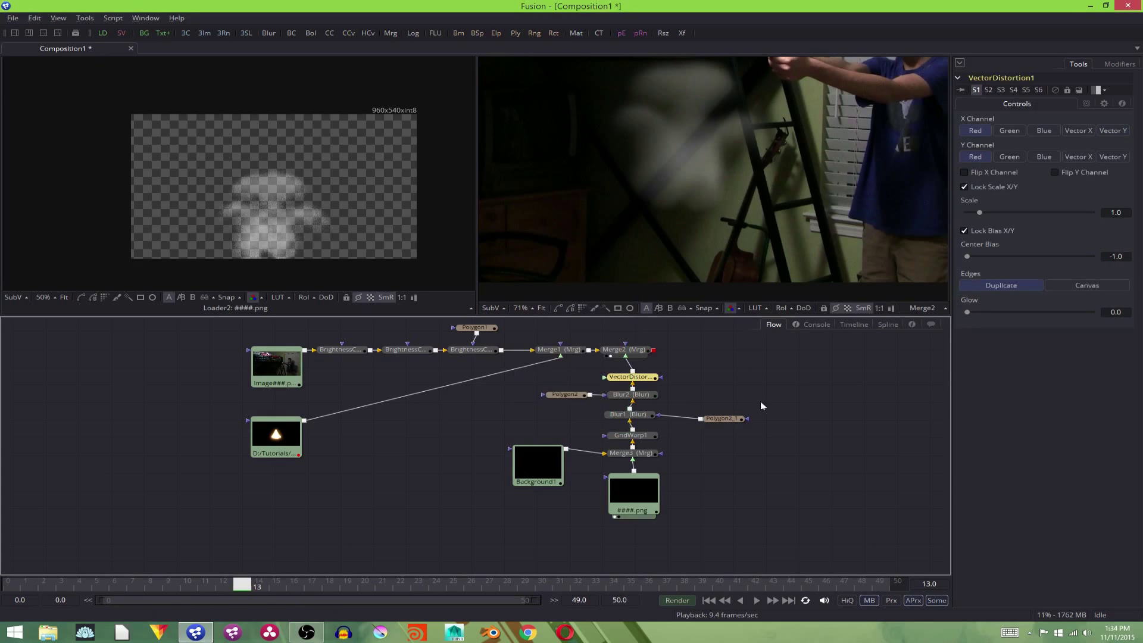
Step: Play the composition from the first frame to preview the distortion, then return to the start
left_click(707, 601)
left_click(756, 604)
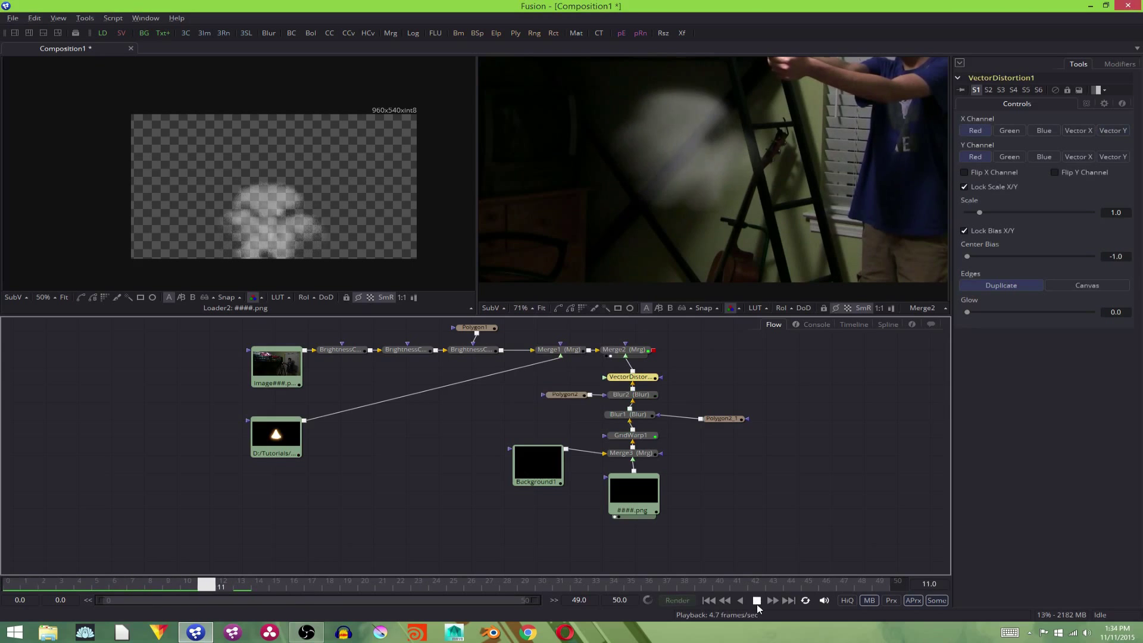
left_click(756, 602)
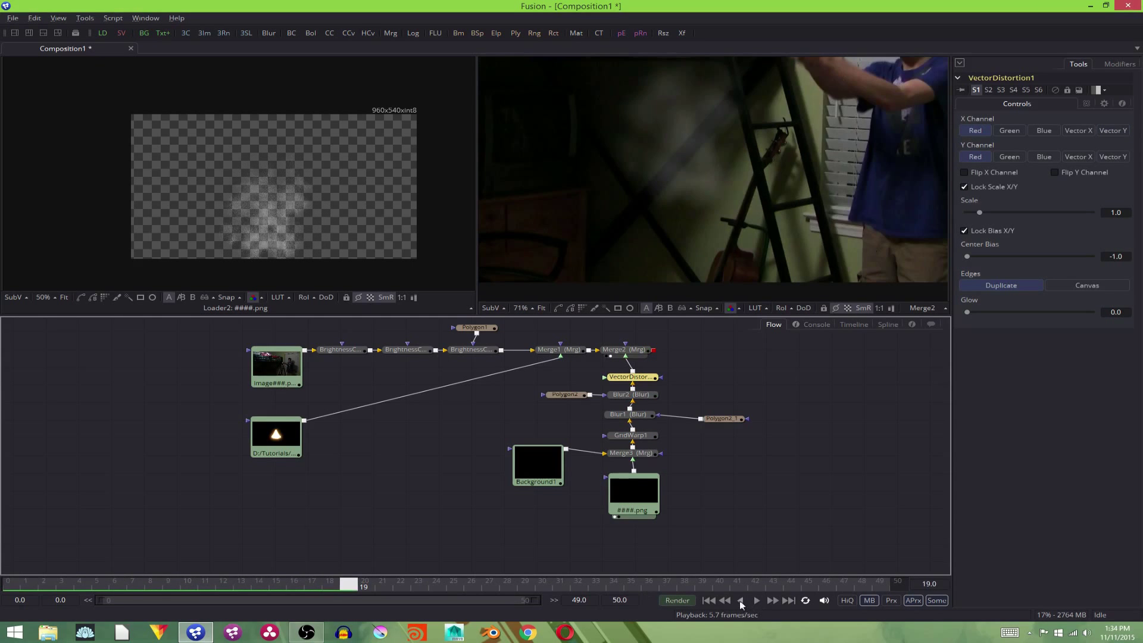
left_click(714, 601)
scroll(699, 451, "up", 3)
Step: Set Merge2's smoke to Angle about 90.4 and Size about 0.666, centred near 0.44, 0.61 at the muzzle
scroll(703, 213, "down", 3)
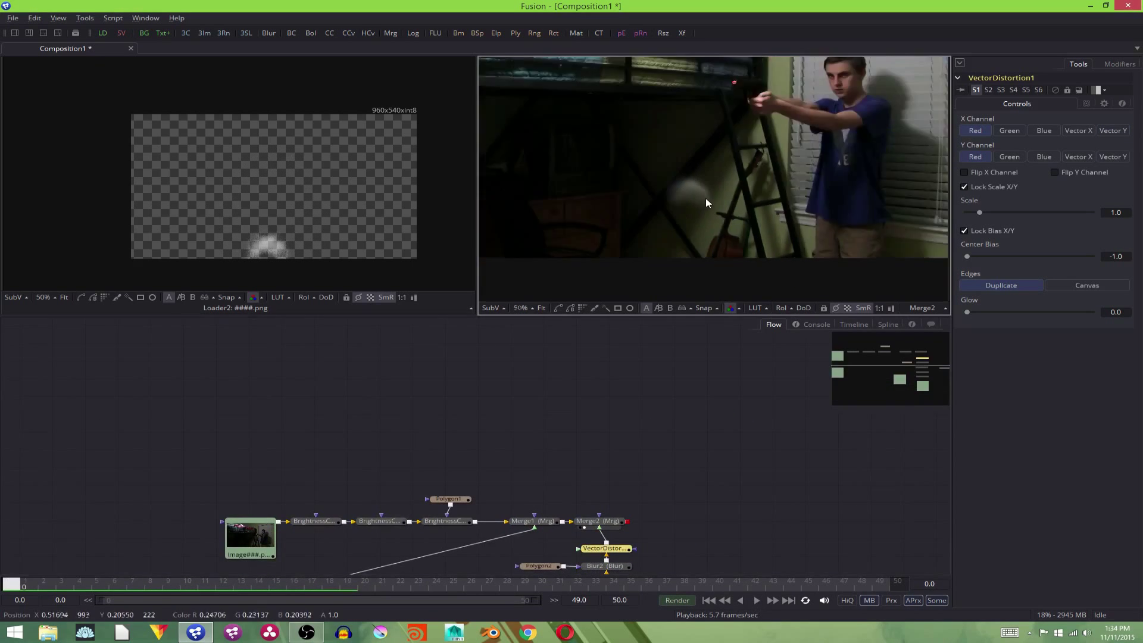
scroll(664, 454, "down", 4)
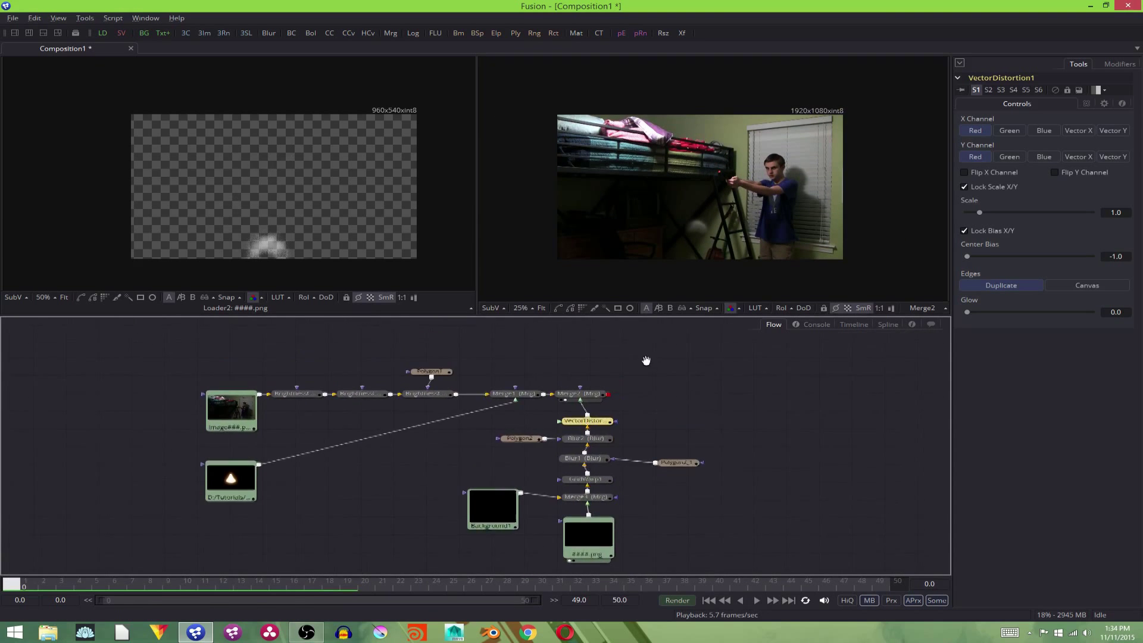
left_click(585, 403)
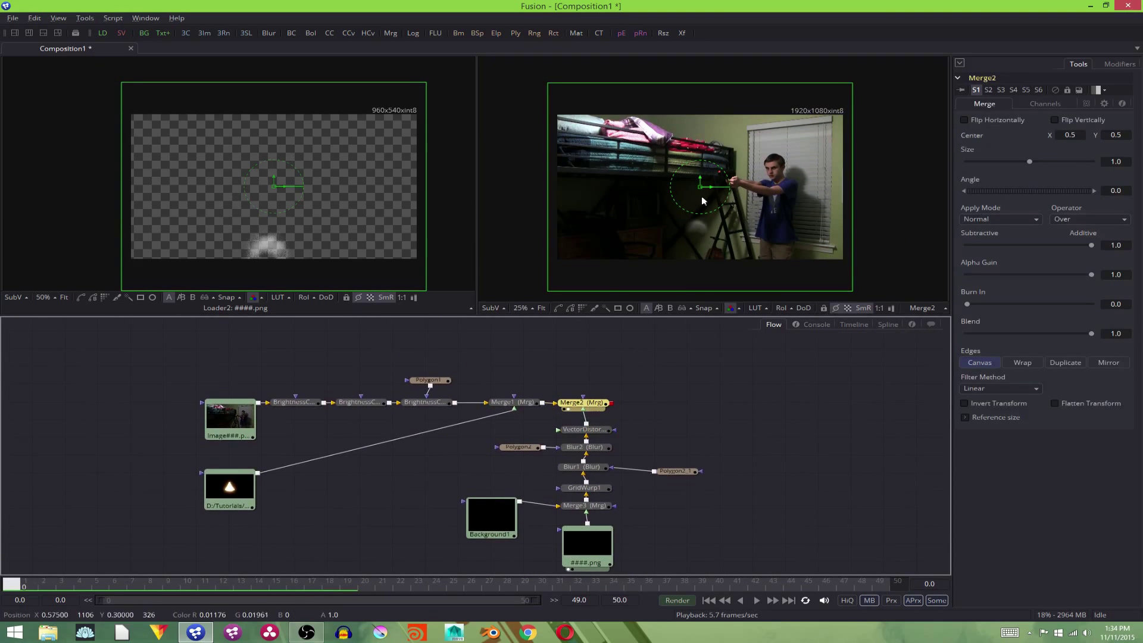
left_click_drag(698, 184, 666, 170)
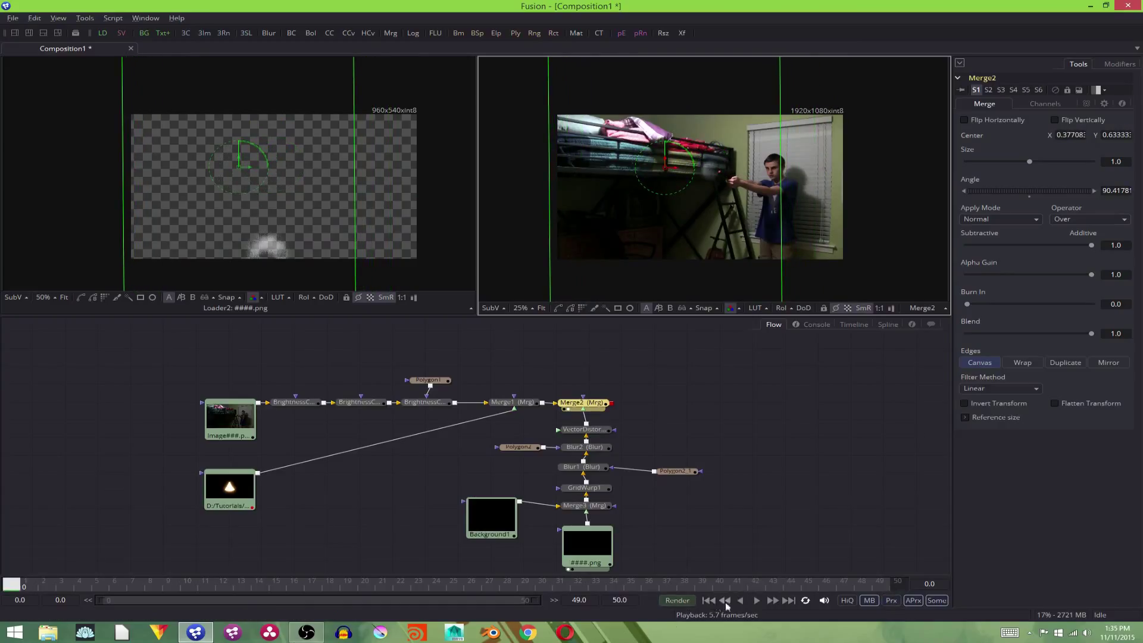
left_click(756, 601)
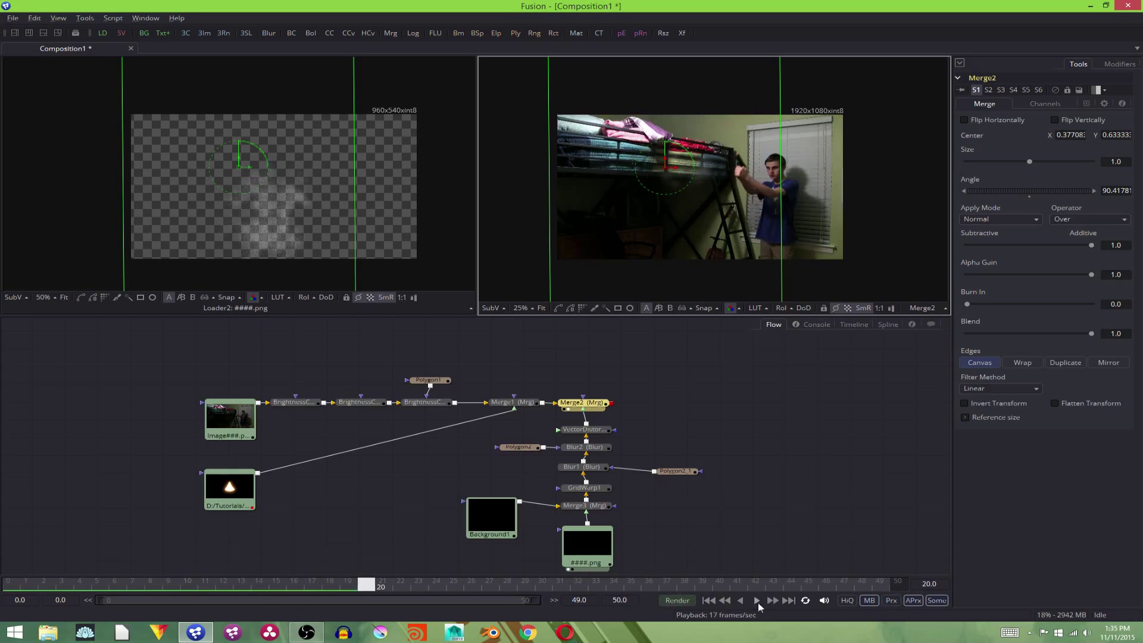
left_click_drag(783, 221, 744, 216)
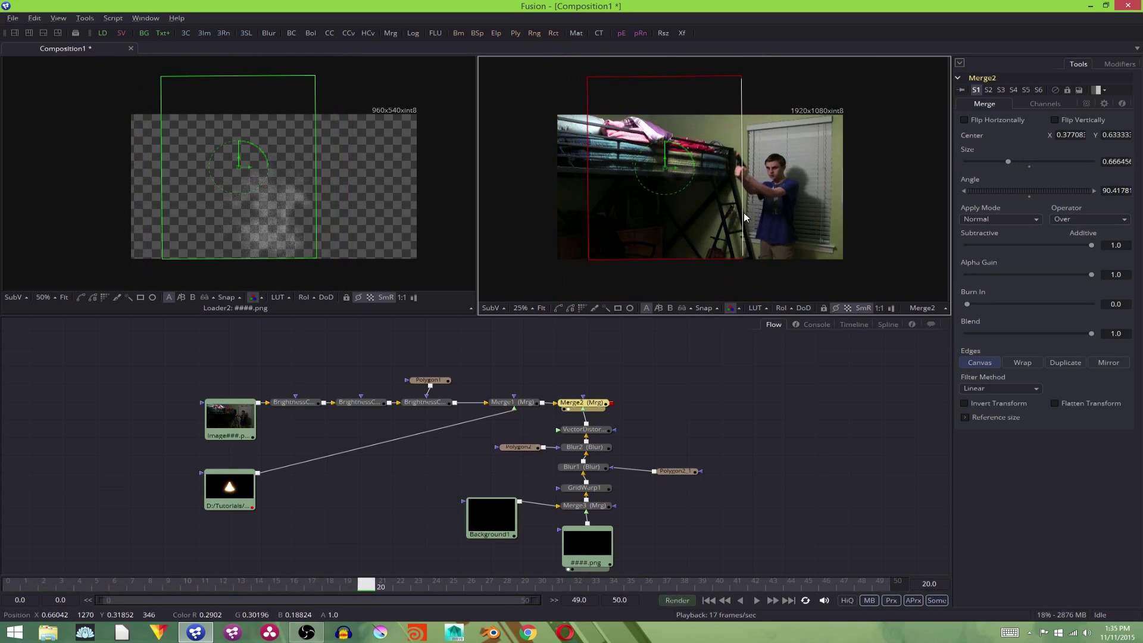
left_click_drag(666, 169, 687, 164)
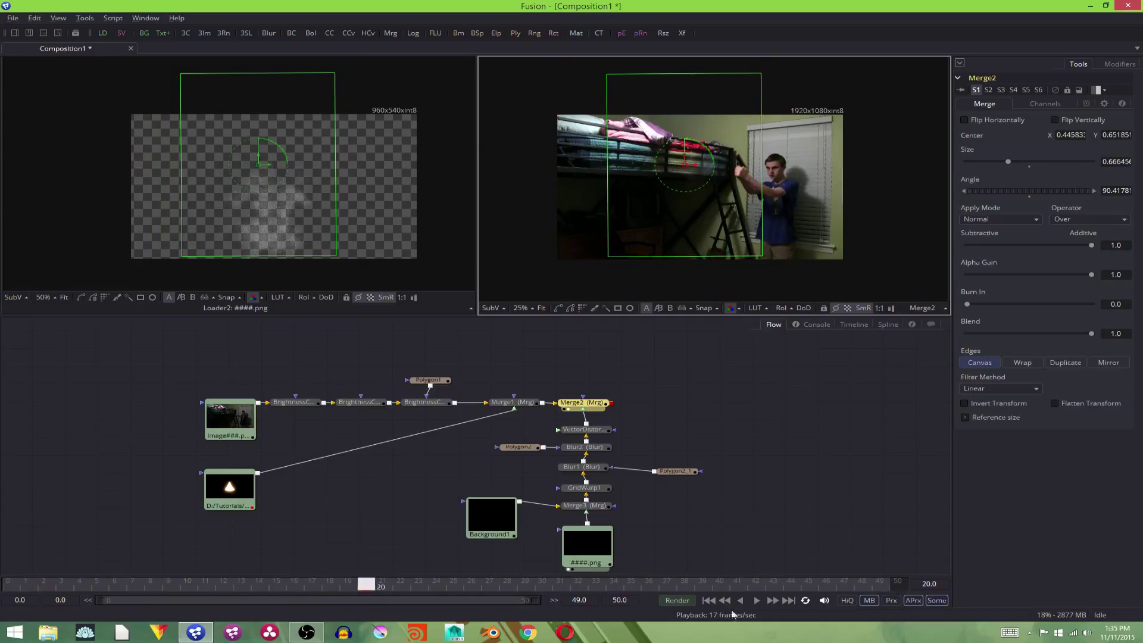
left_click(709, 601)
left_click(755, 601)
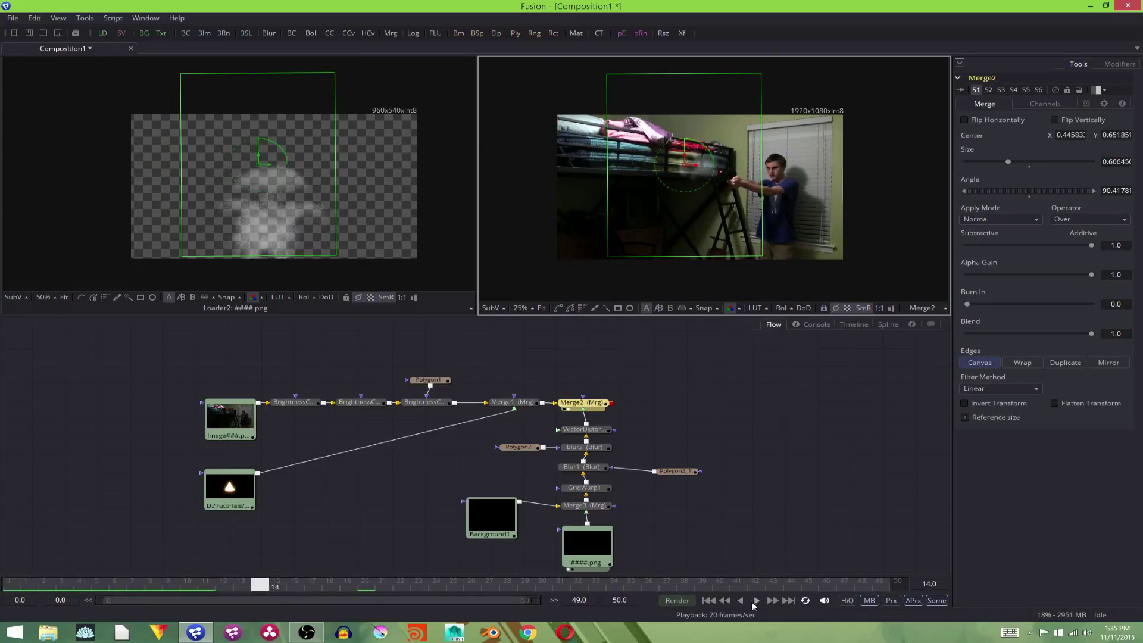
left_click_drag(685, 167, 683, 174)
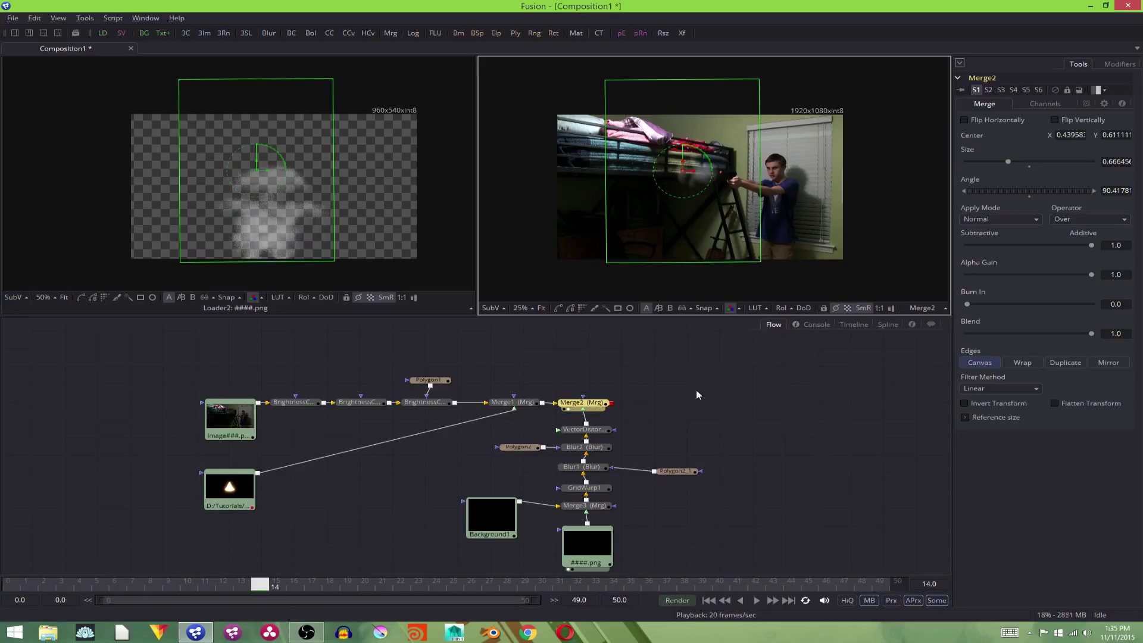
left_click(587, 544)
Step: Shift the gunsmoke loader's Global In/Out to 17–46 and play back to check the timing
scroll(887, 458, "down", 1)
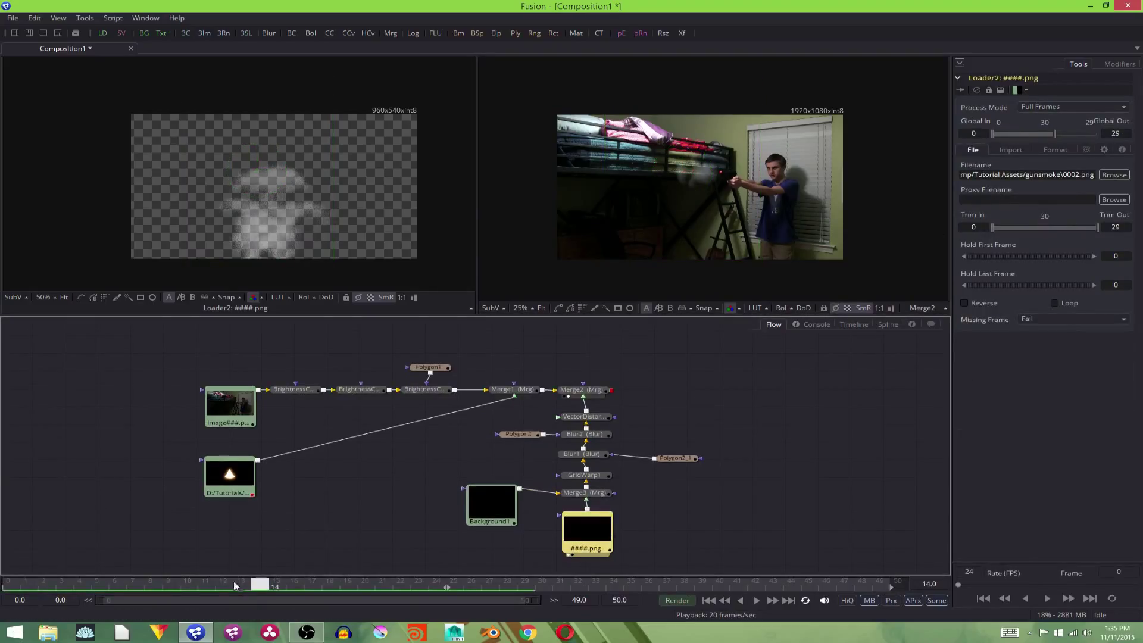
left_click_drag(265, 587, 320, 587)
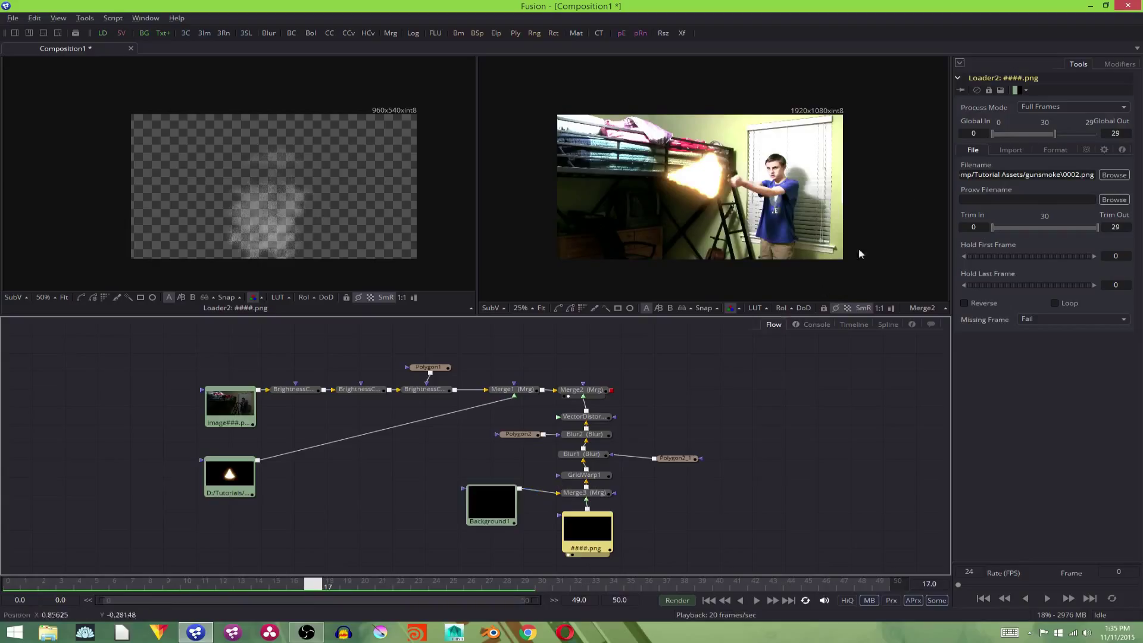
left_click_drag(1021, 134, 1055, 136)
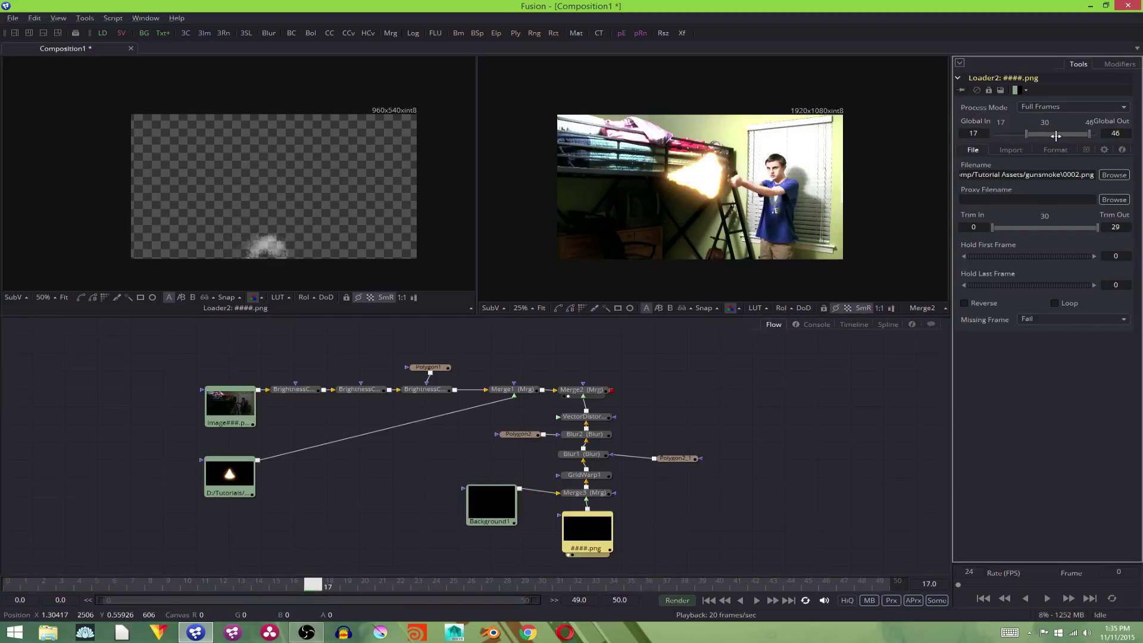
left_click(756, 600)
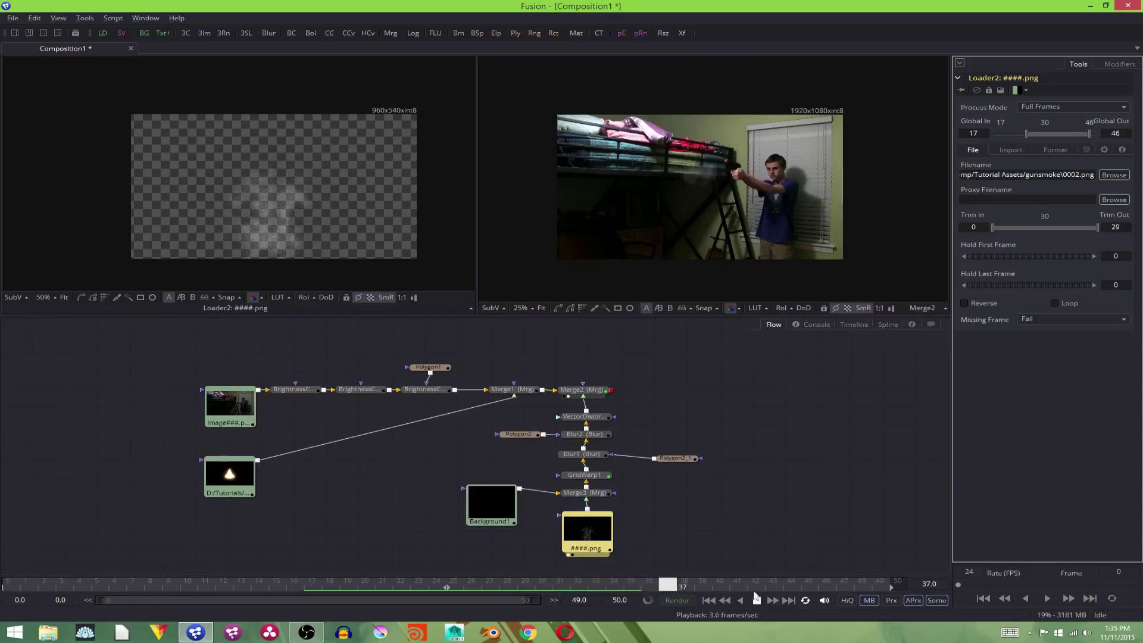
Step: Lower Merge2's Blend to about 0.29 and preview the faded smoke from frame 19
left_click(757, 605)
left_click(578, 390)
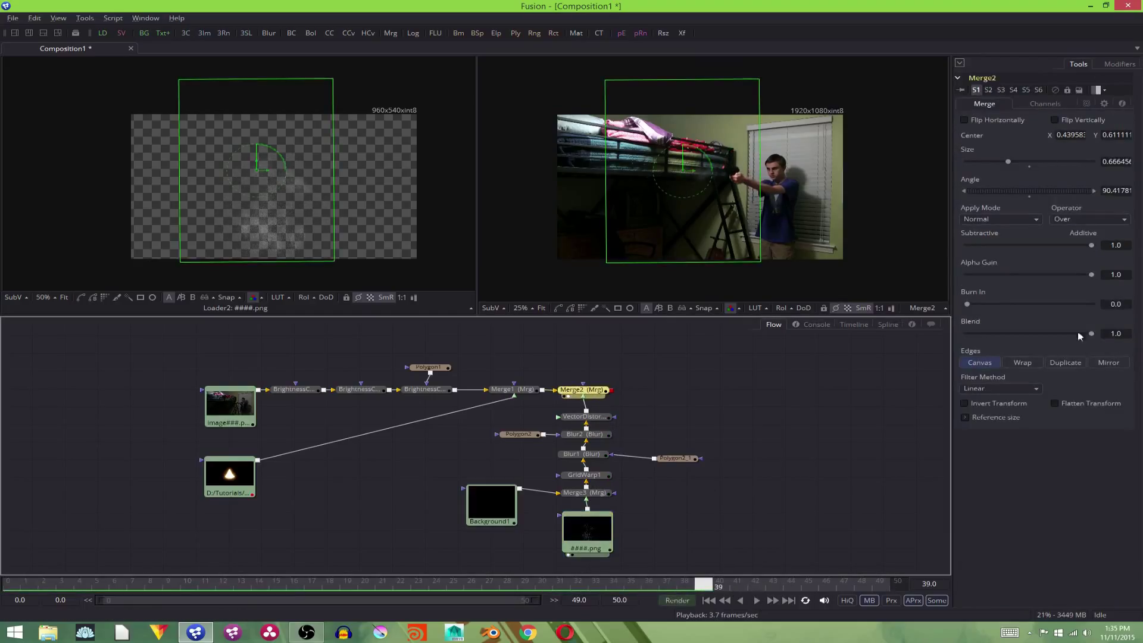
left_click_drag(1092, 333, 1032, 333)
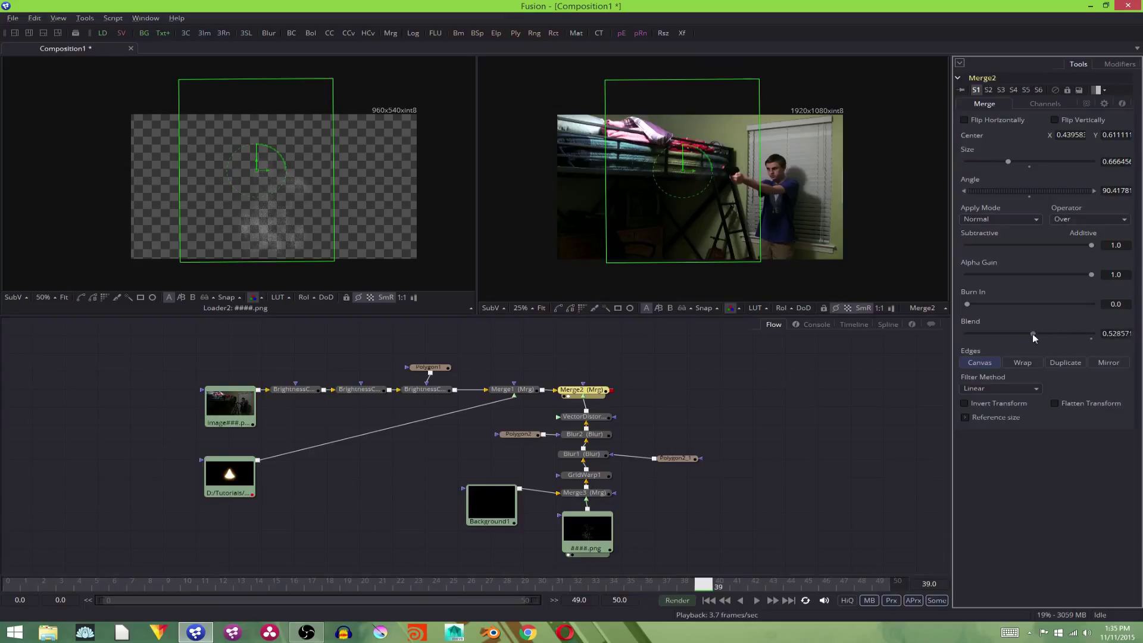
left_click_drag(647, 584, 350, 583)
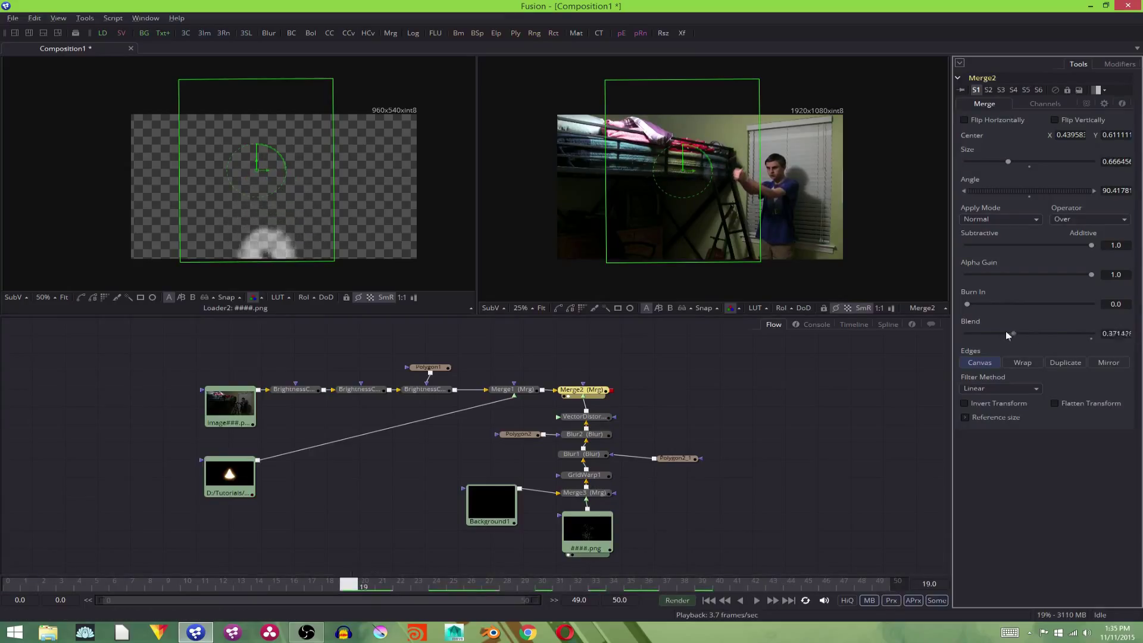
left_click(758, 602)
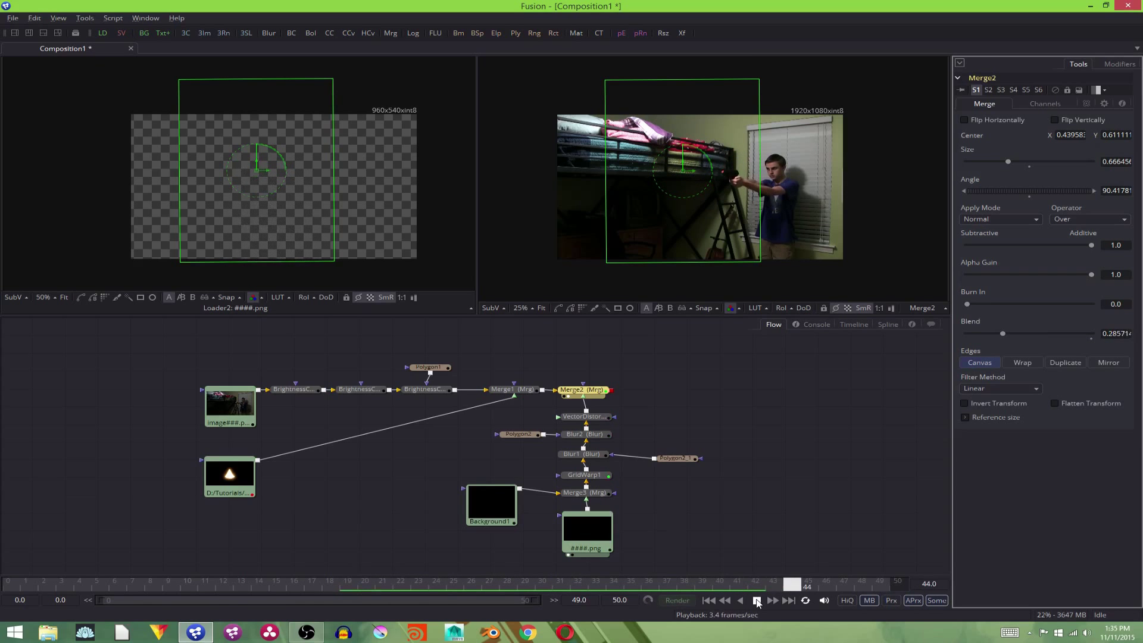
left_click(566, 417)
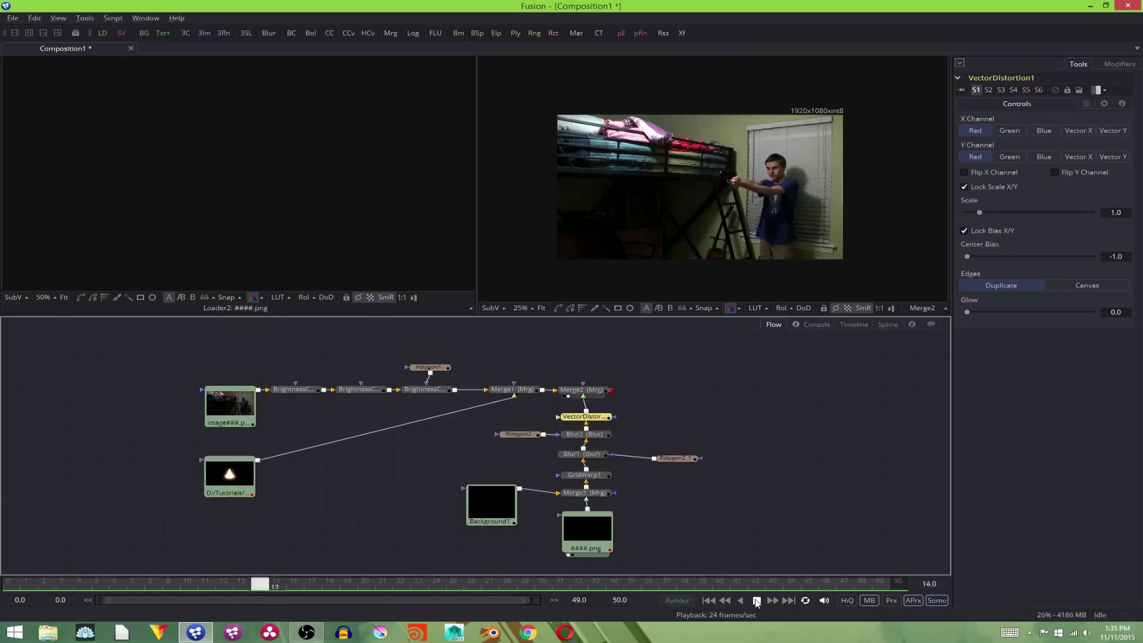
Step: Insert a TimeSpeed node at Speed 1.5 and preview the sped-up smoke
left_click(724, 600)
left_click(709, 600)
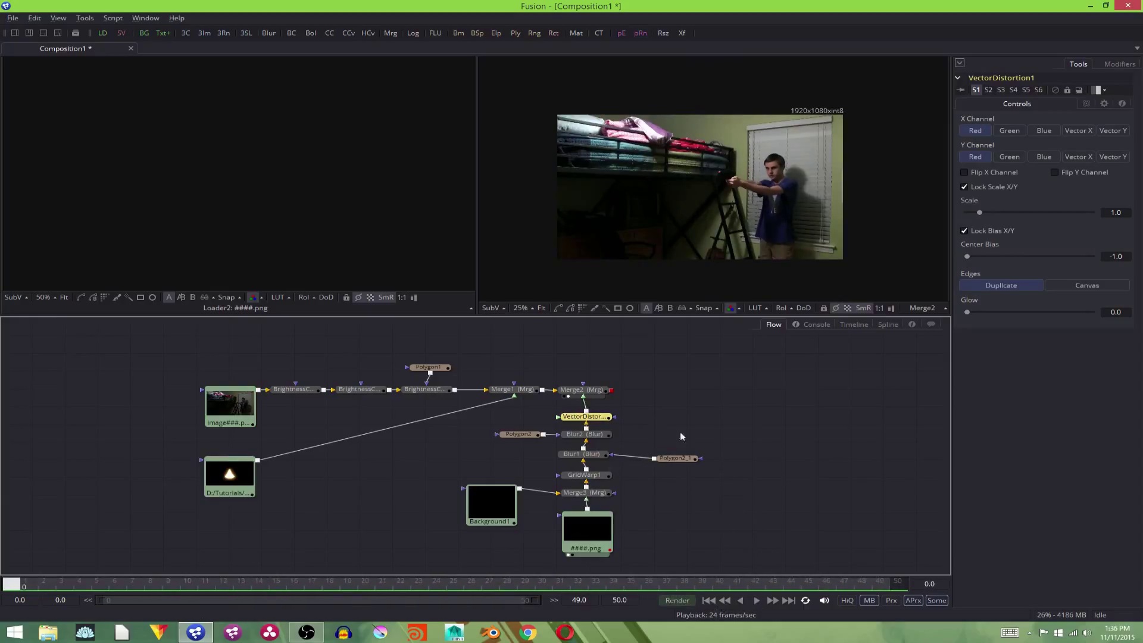
key("ctrl+space")
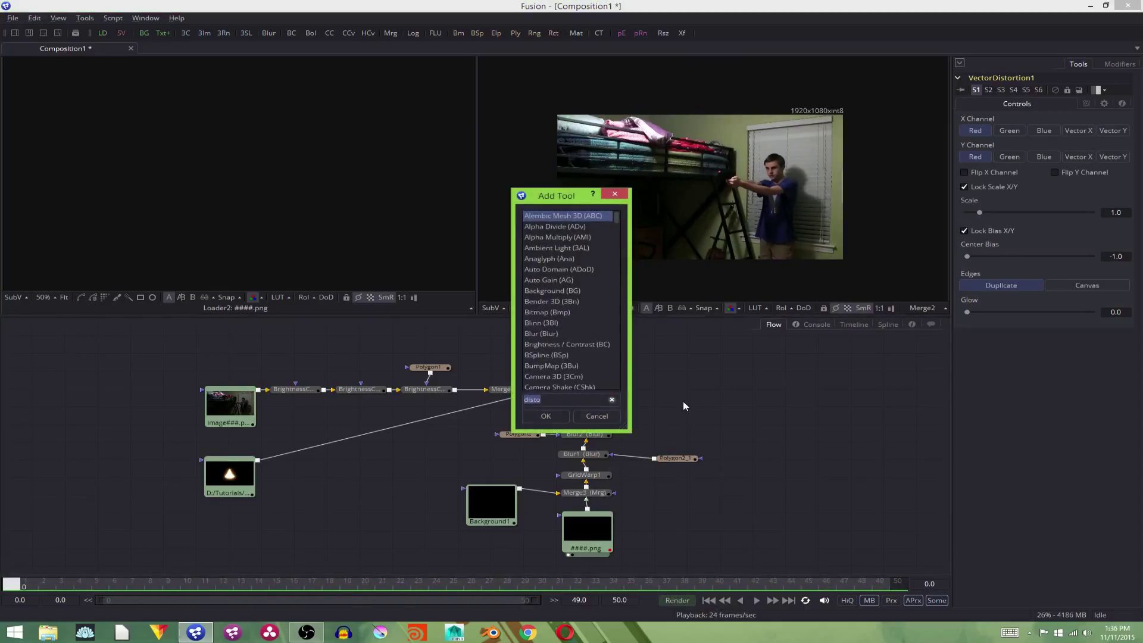
type("time")
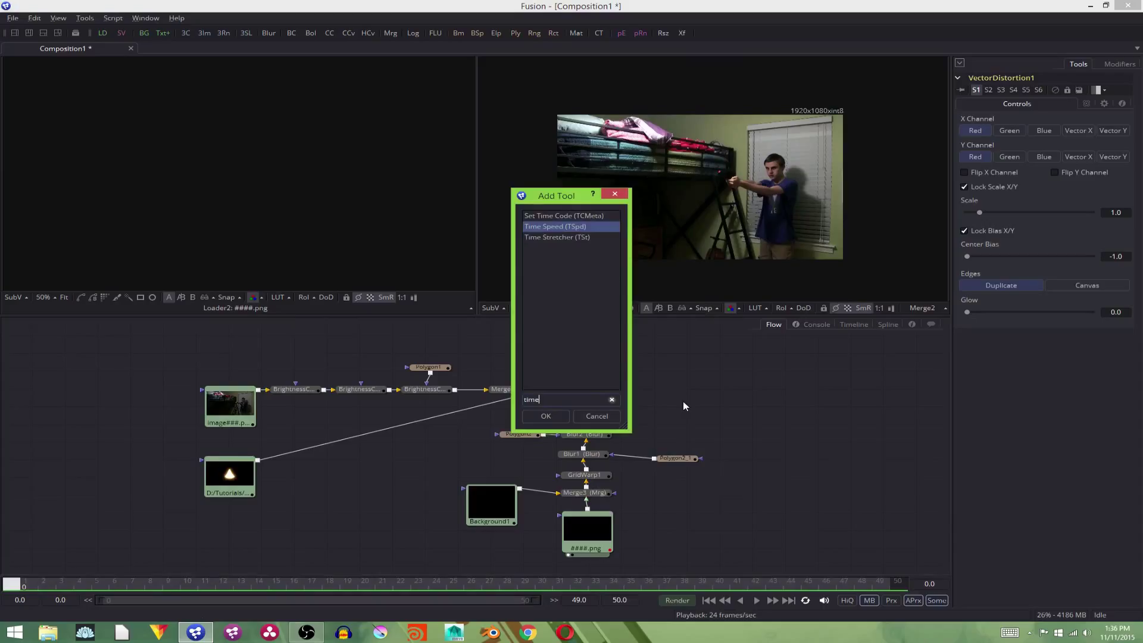
key("Return")
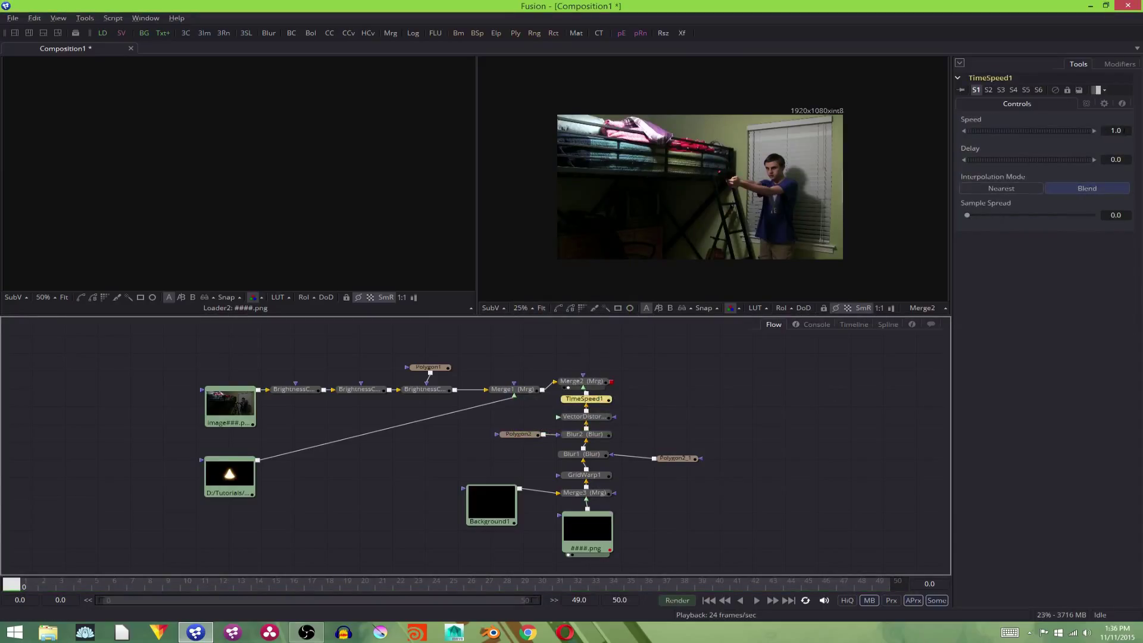
left_click(1112, 130)
type("1.5")
key("Tab")
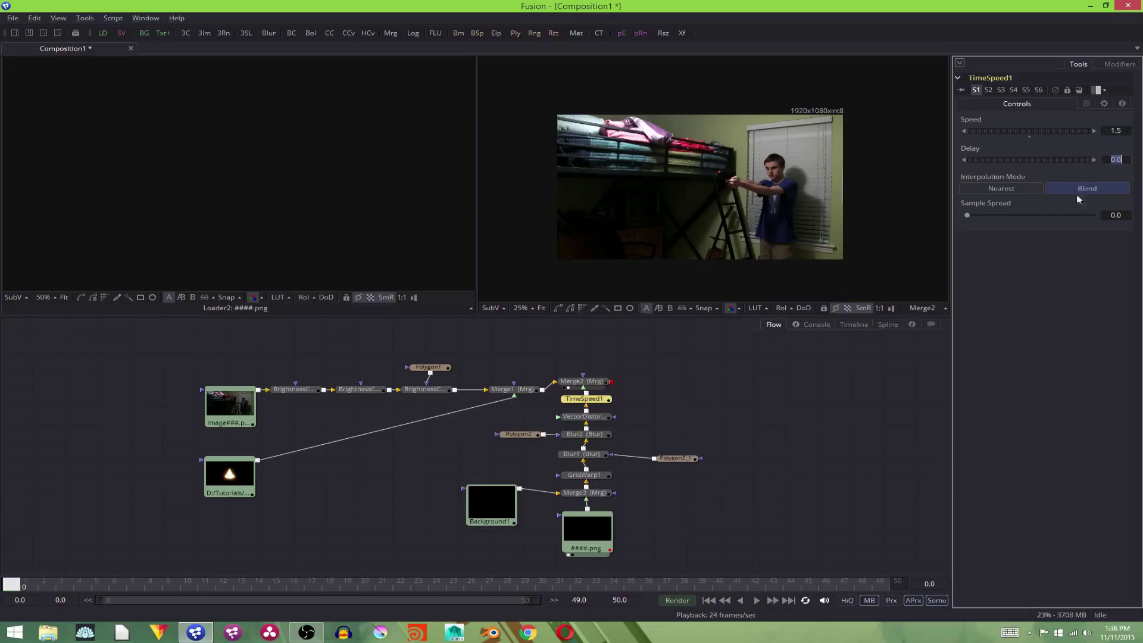
left_click(756, 601)
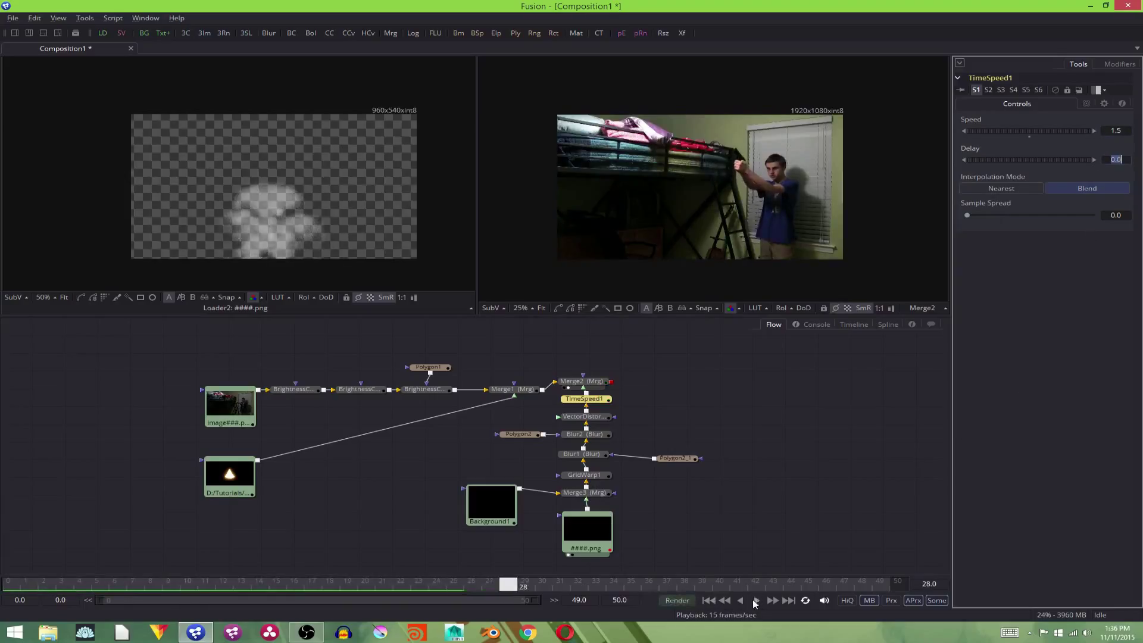
Step: Set the TimeSpeed Delay to 1 frame and preview the timing
type("1")
key("Tab")
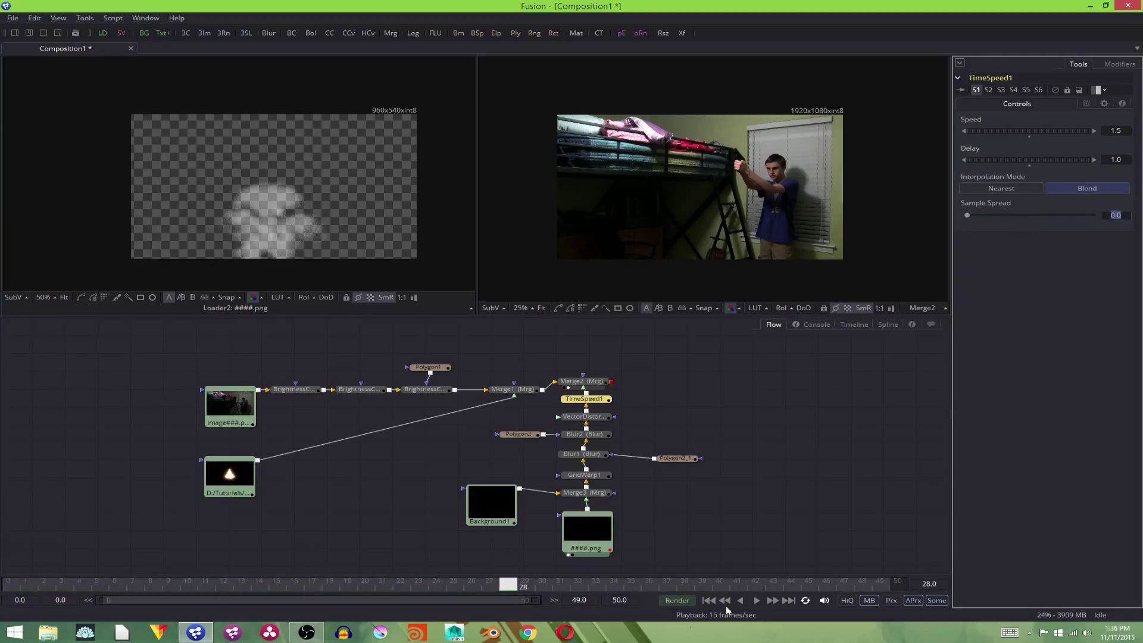
left_click(757, 600)
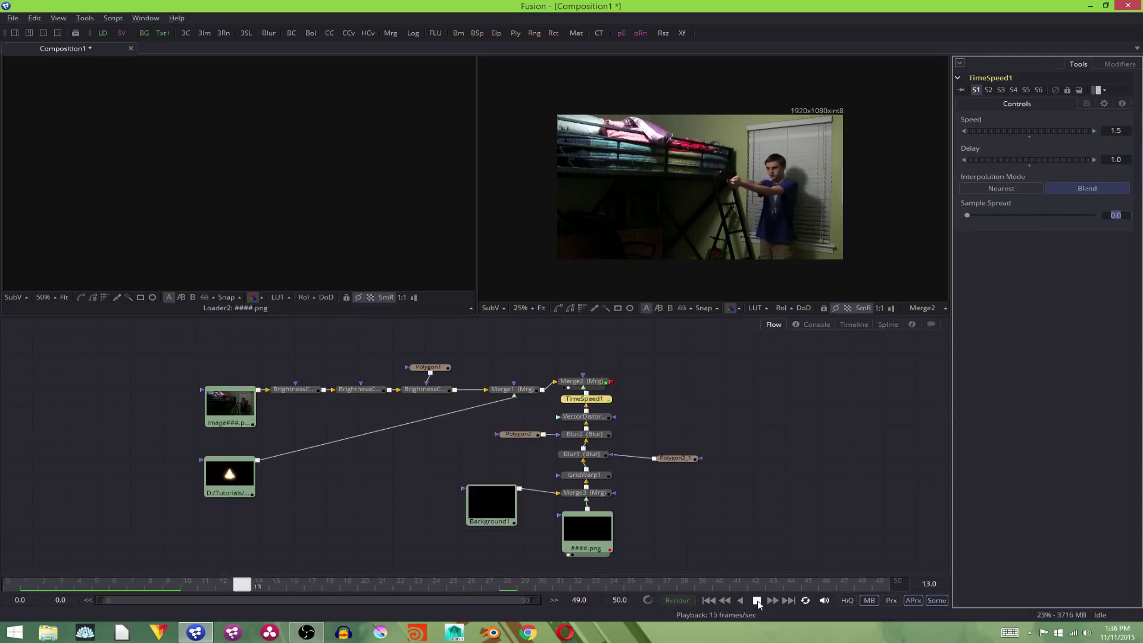
left_click(756, 600)
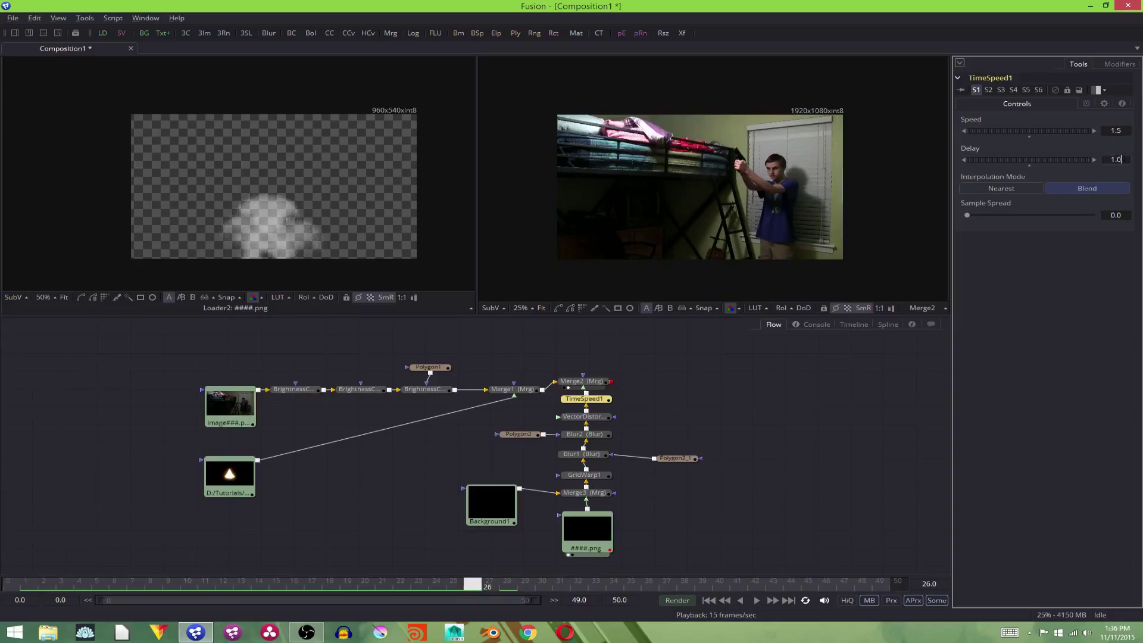
Step: Raise the Delay to 3 frames and replay the composite from the start
type("3")
key("Tab")
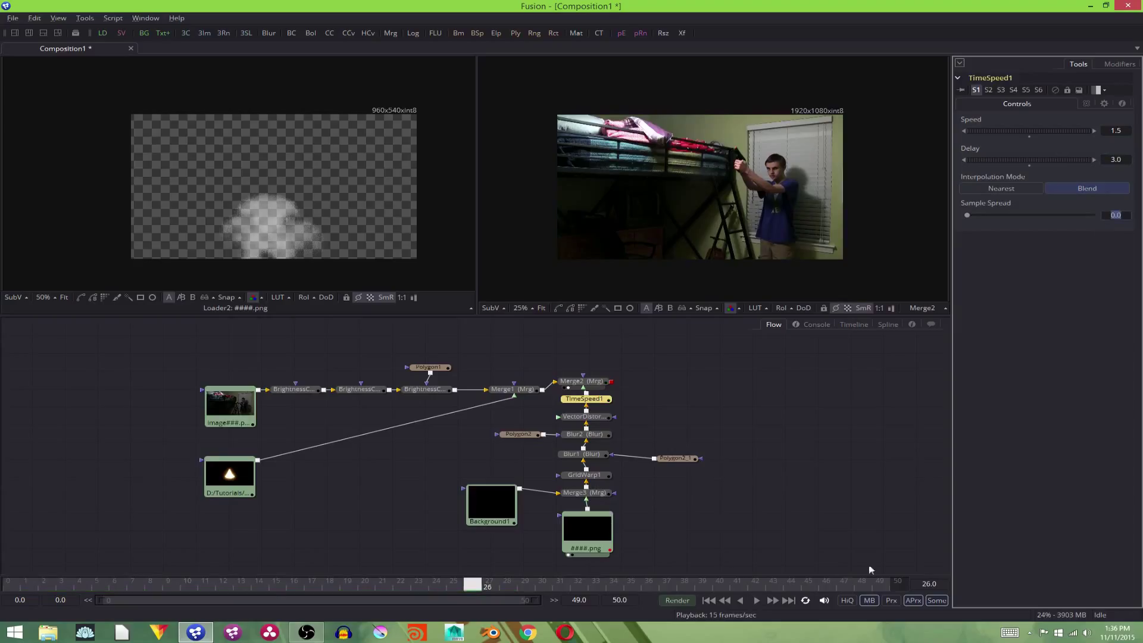
left_click(720, 600)
left_click(755, 600)
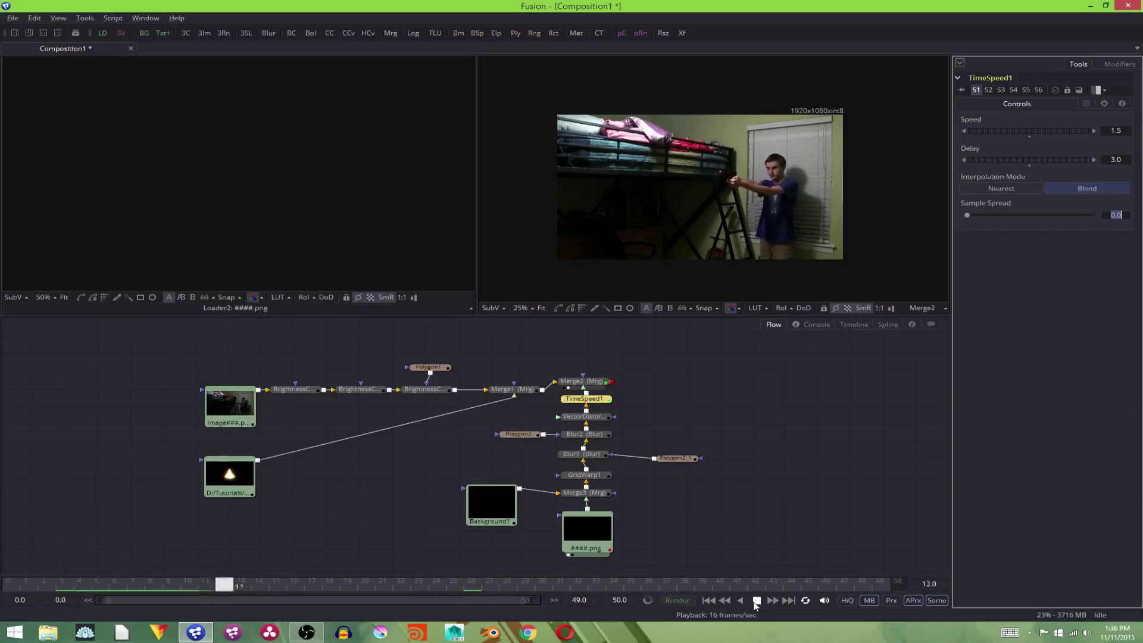
left_click(756, 601)
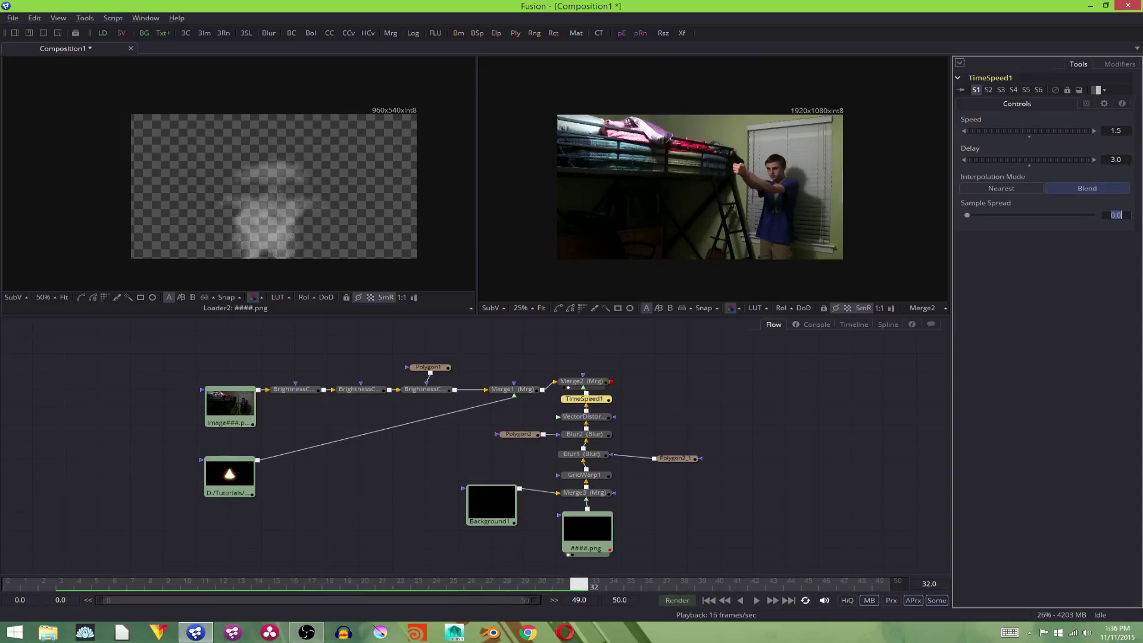
Step: Settle on a Delay of 4 frames and play from the first frame
type("4")
key("Tab")
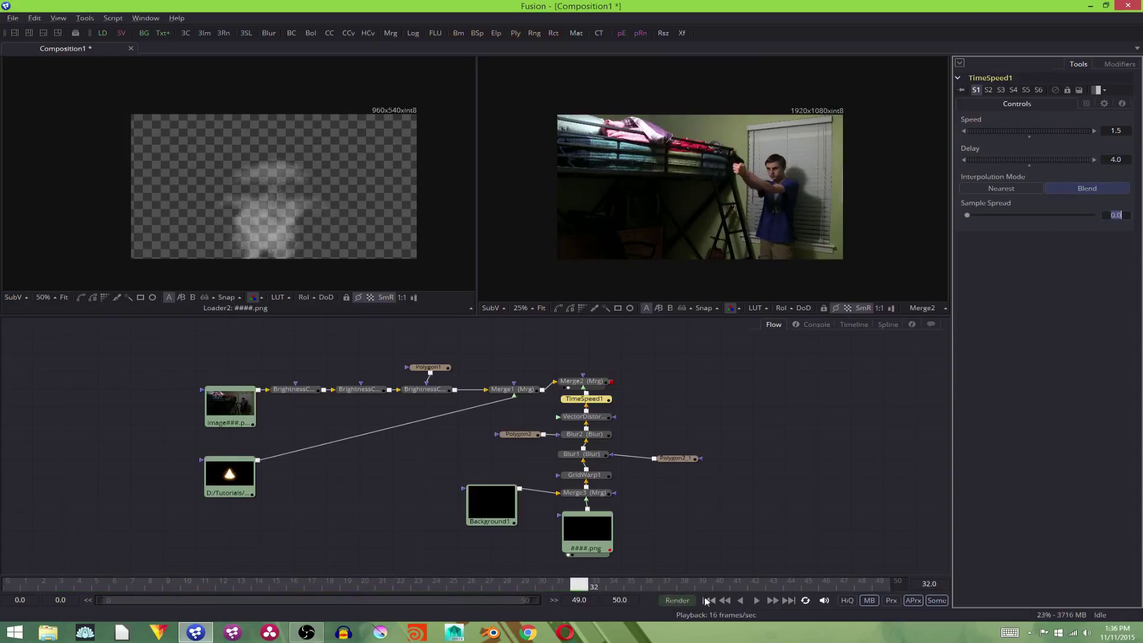
left_click(708, 600)
left_click(756, 600)
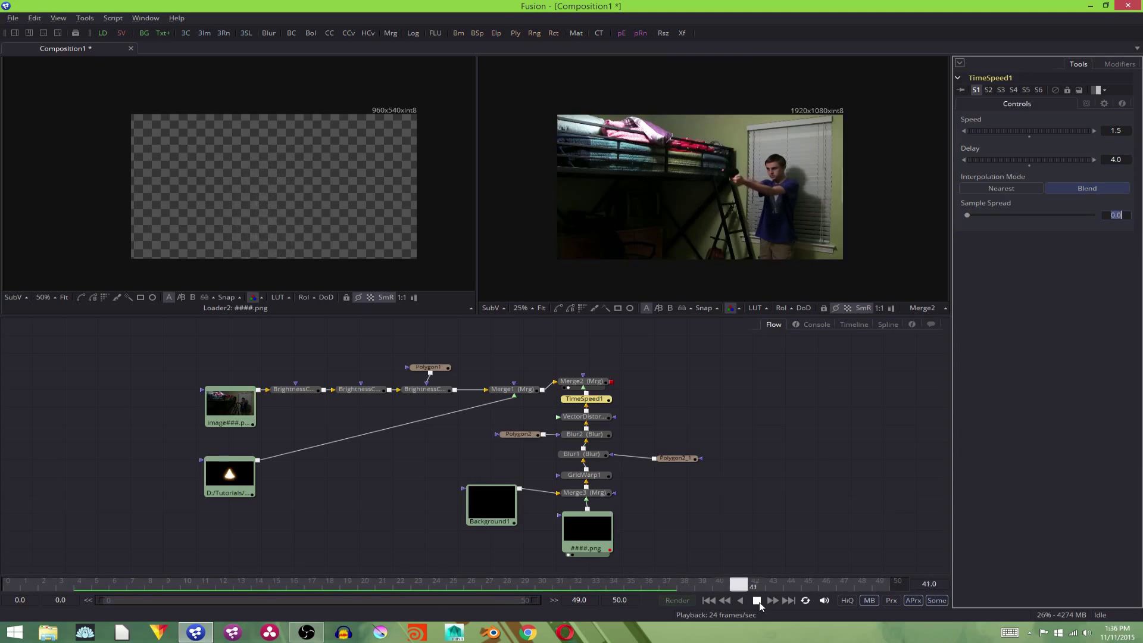
left_click(756, 600)
left_click(711, 601)
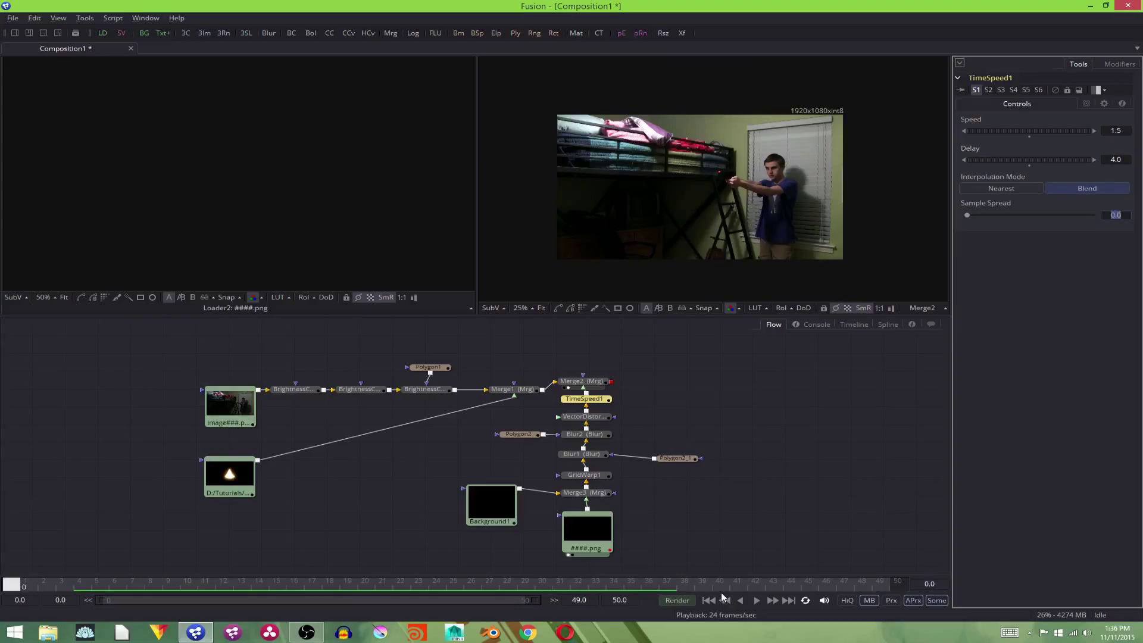
Step: Try adding Renderer3D and pRender nodes after Merge2, undoing both
left_click(581, 381)
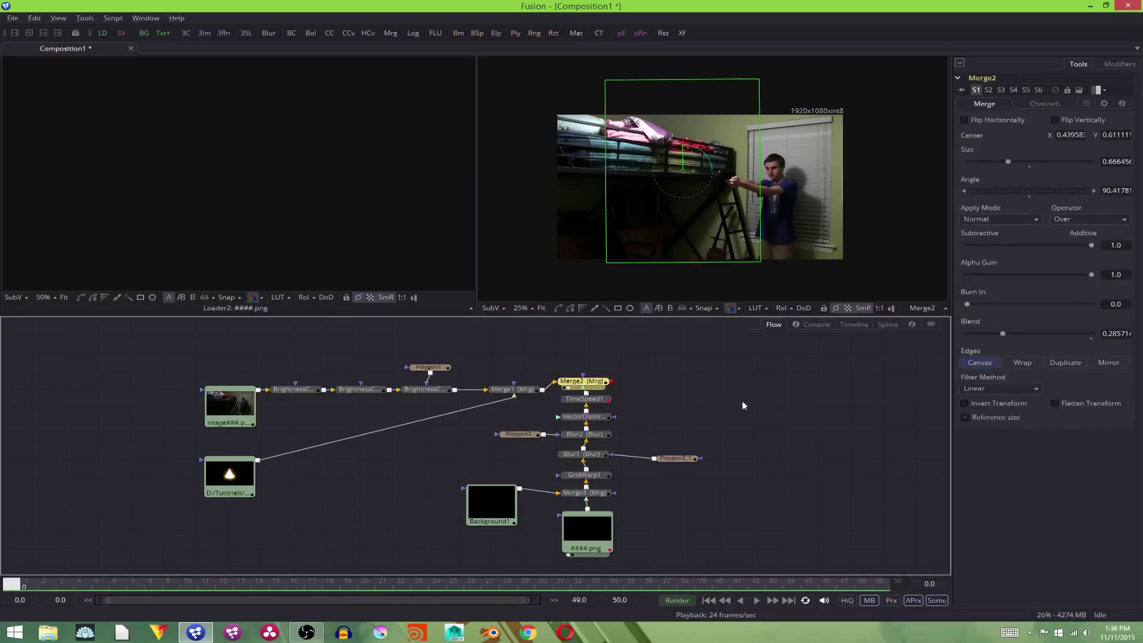
key("shift+space")
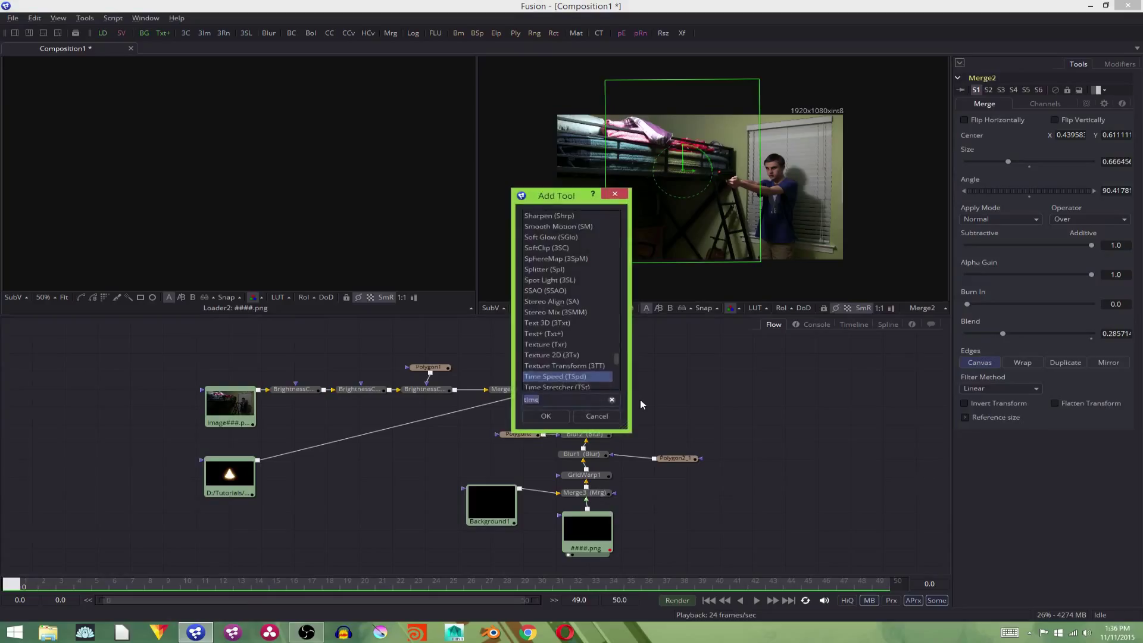
type("render")
key("Return")
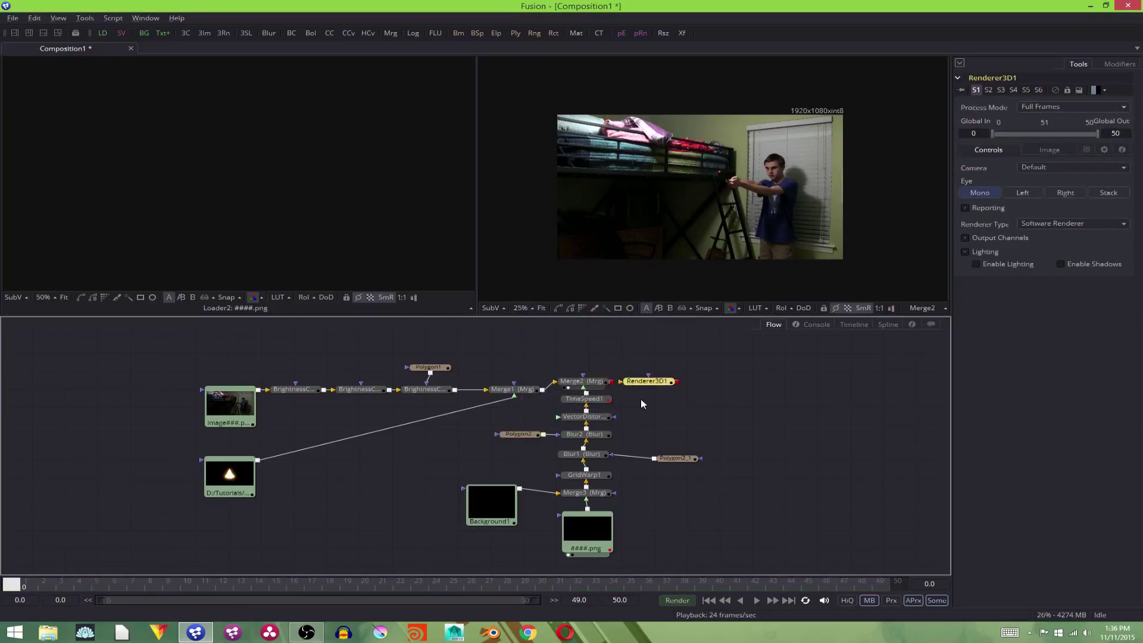
key("ctrl+z")
key("shift+space")
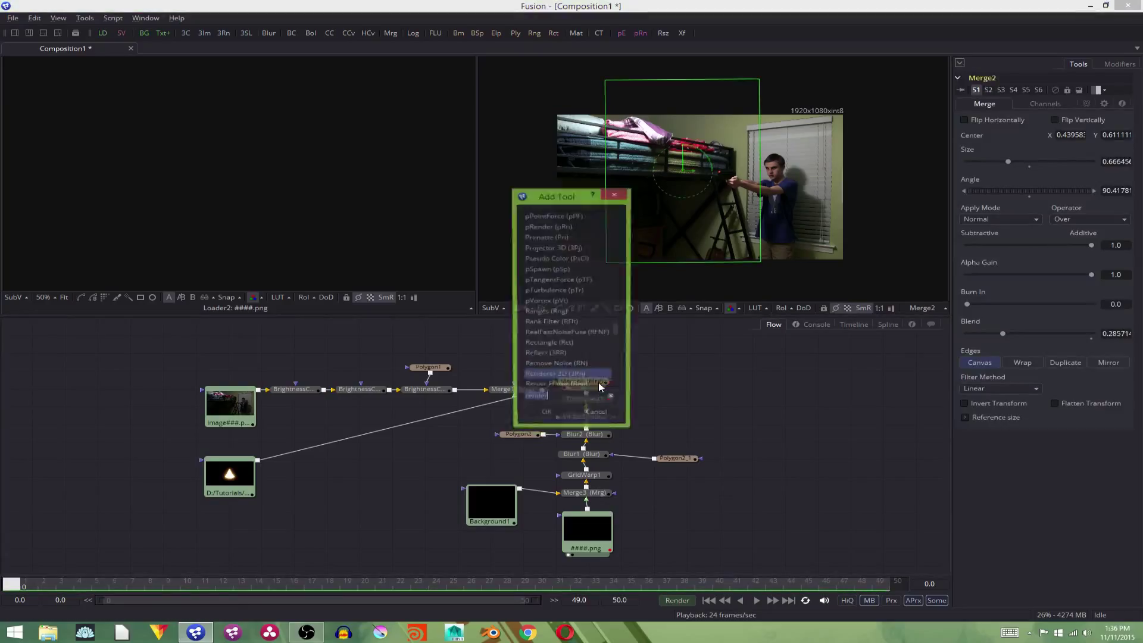
type("render")
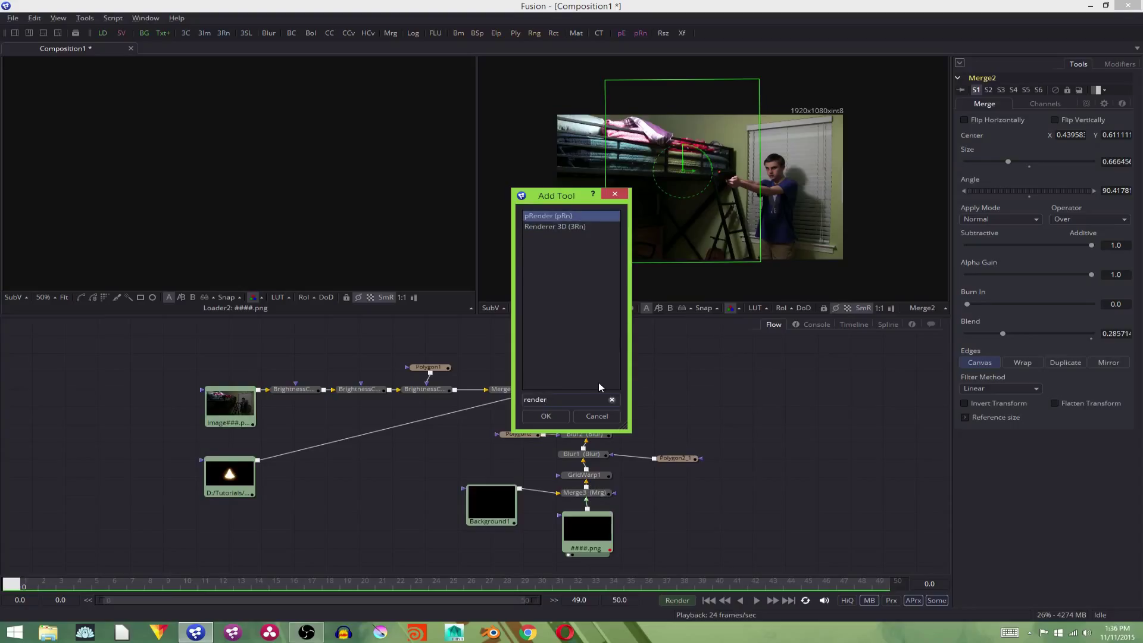
key("Return")
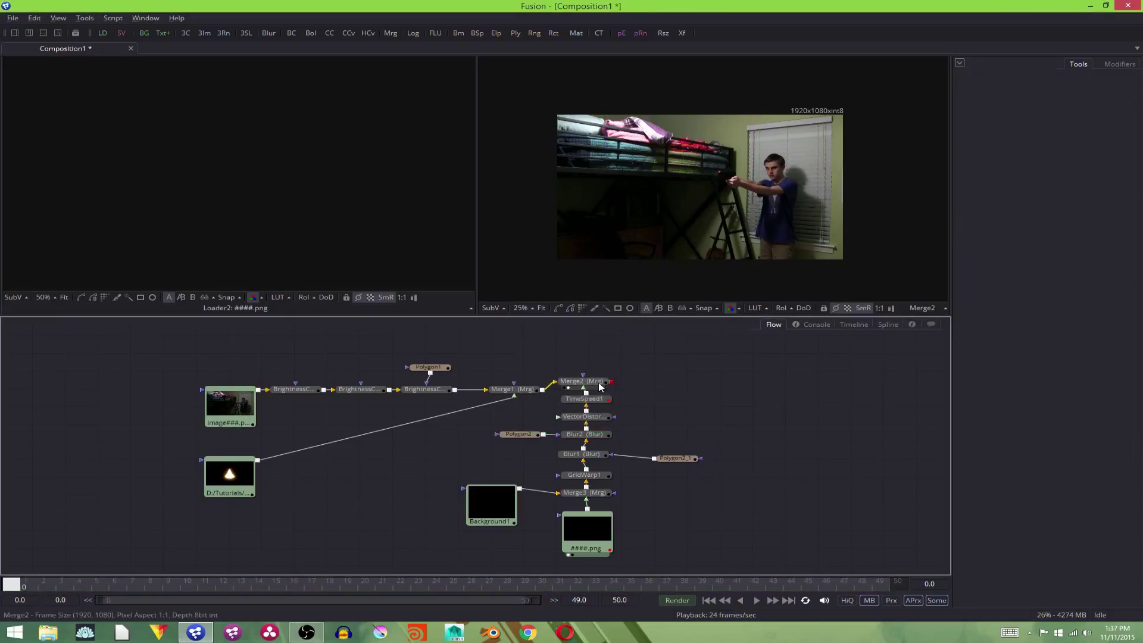
key("ctrl+z")
Step: Add a Saver node after Merge2 via the 'save' tool search
key("shift+space")
type("save")
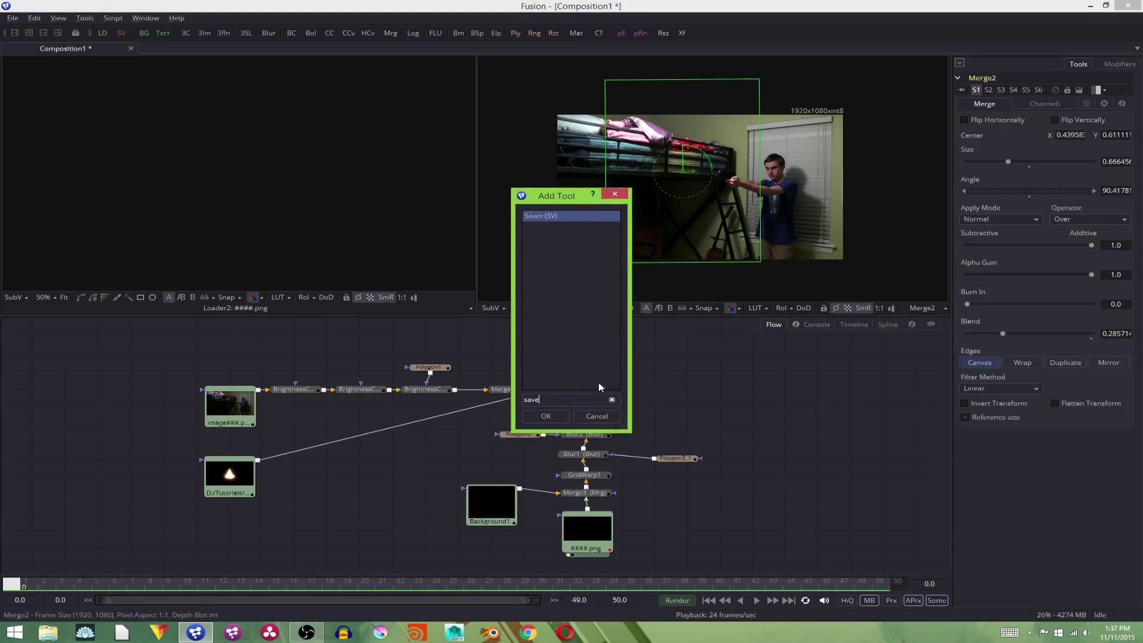
key("Return")
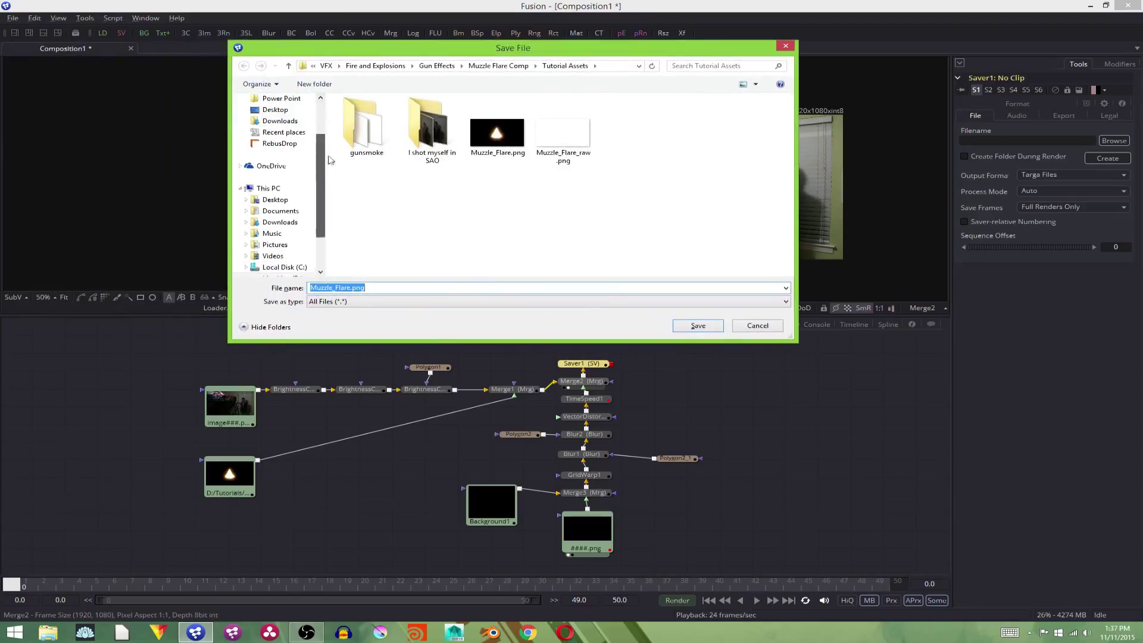
Step: Browse to Muzzle Flare Comp's Project Files, create a Render folder, and open it
left_click_drag(319, 162, 332, 118)
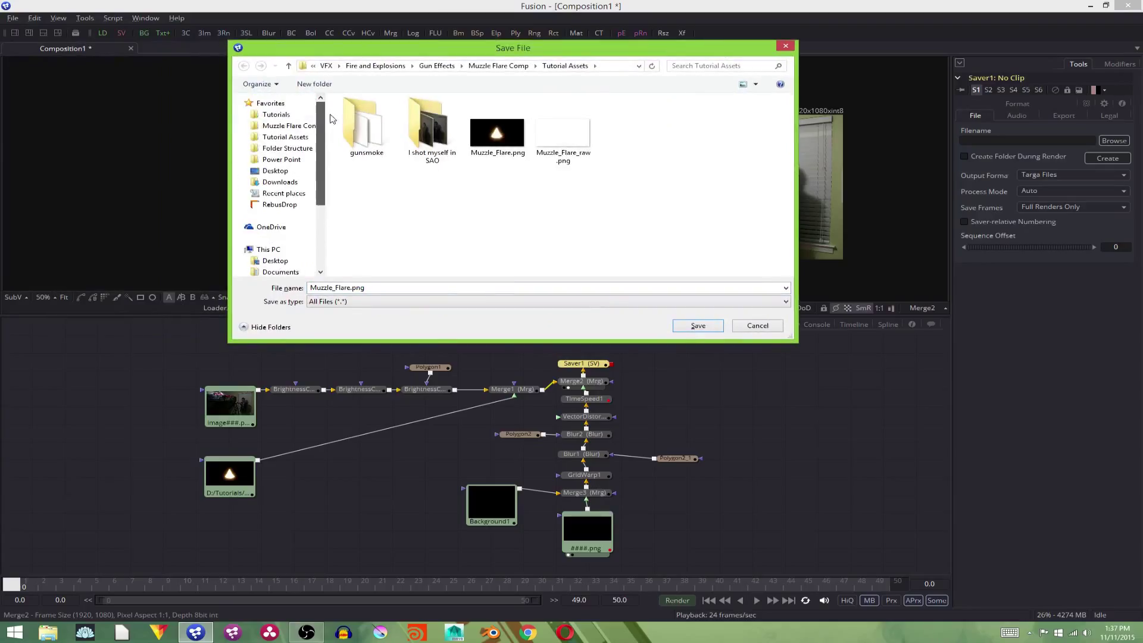
left_click(288, 148)
left_click(289, 126)
double_click(426, 162)
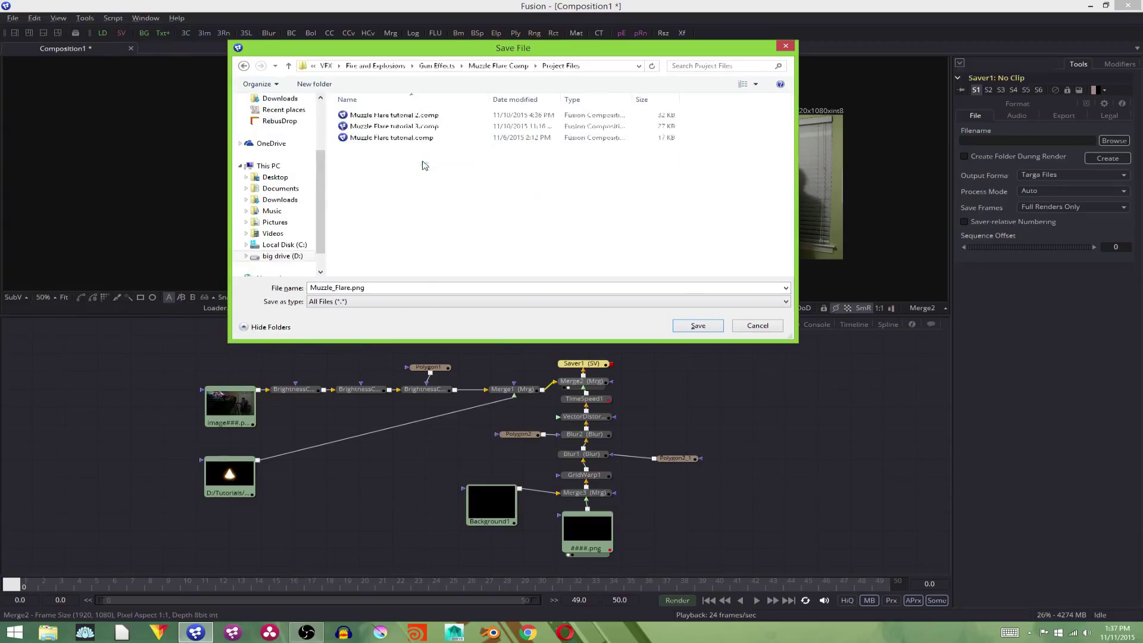
right_click(425, 184)
mouse_move(405, 280)
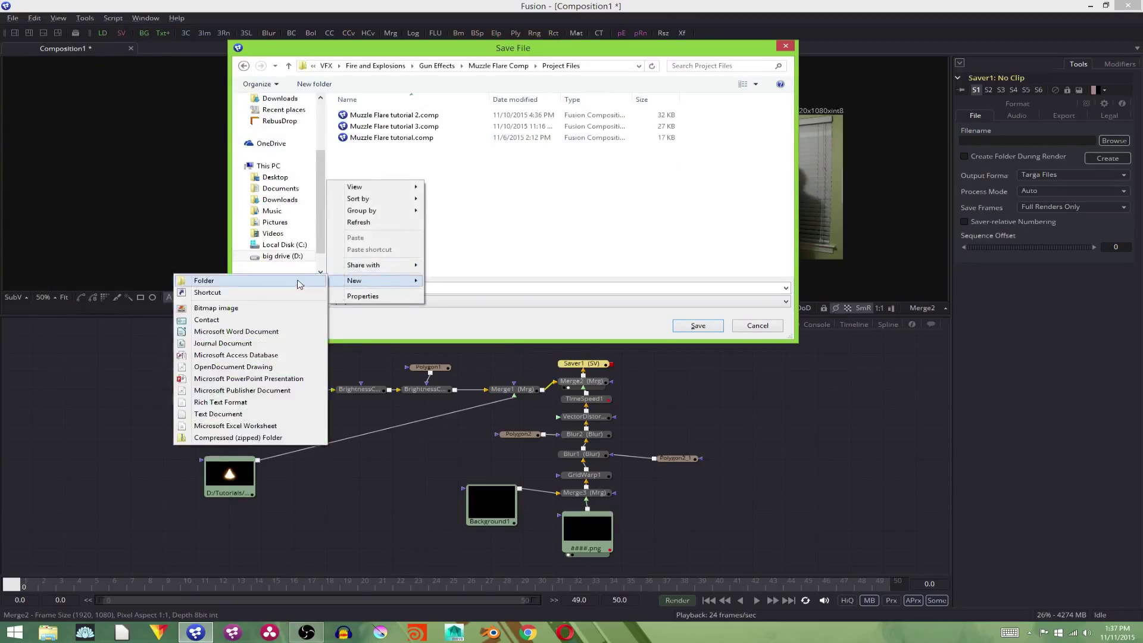
left_click(196, 281)
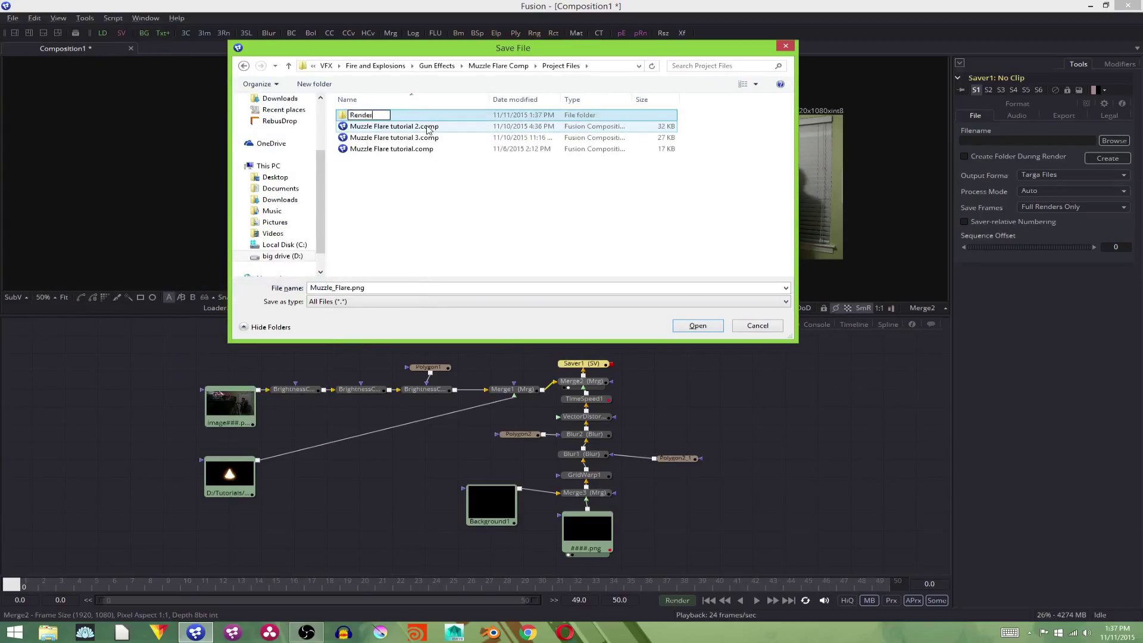
key("Return")
double_click(385, 116)
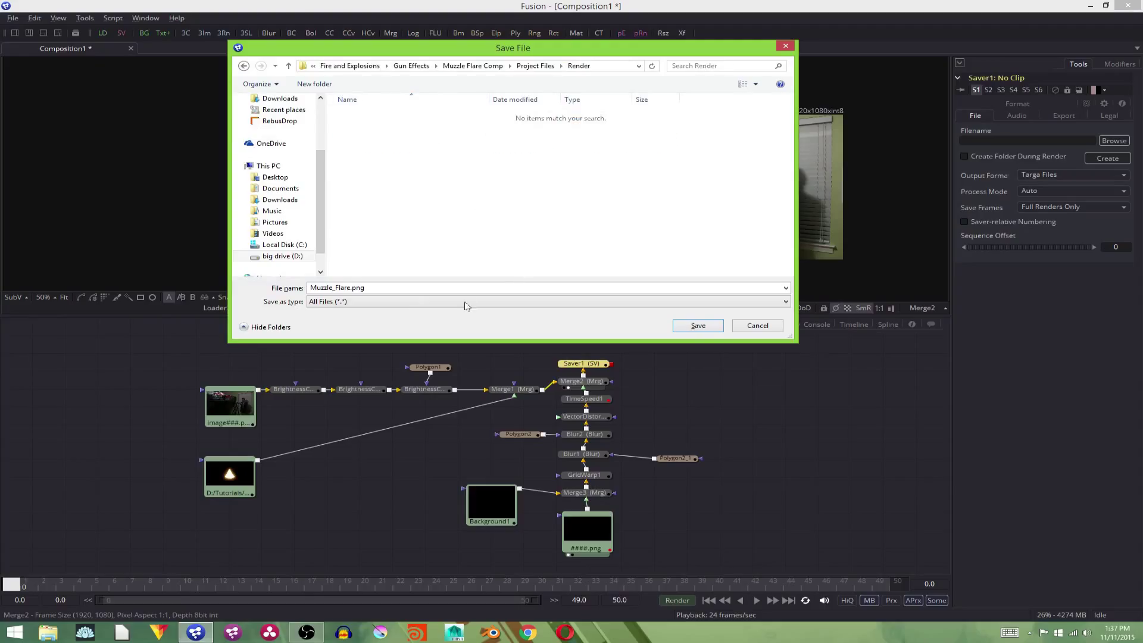
Step: Save the output as Render\Muzzle_Flare.png and render frames 0–49
left_click(700, 329)
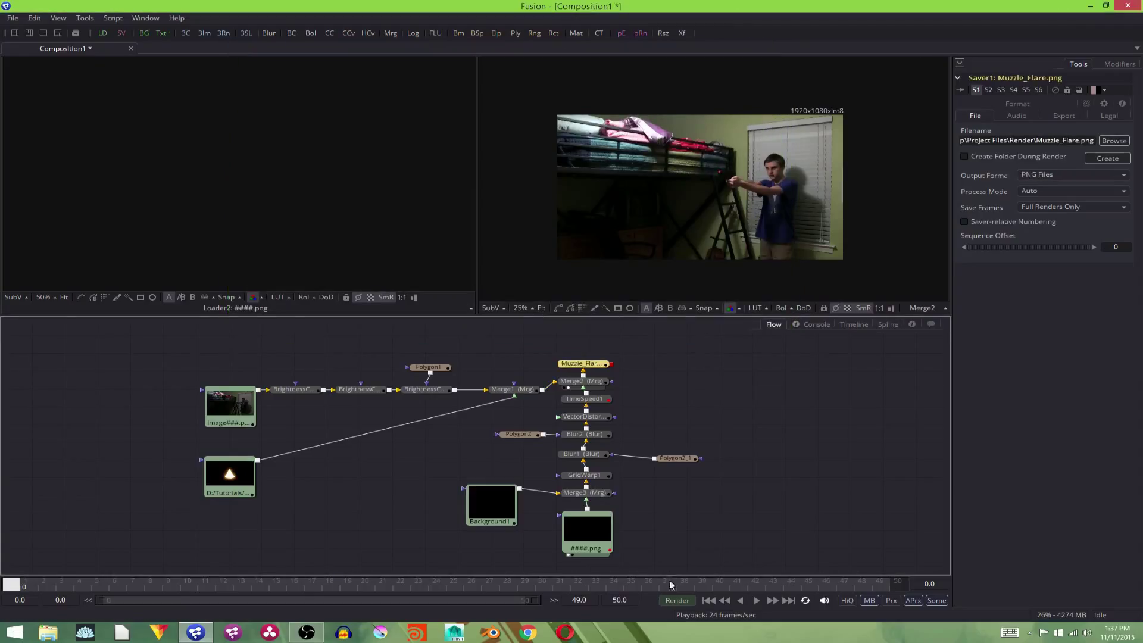
left_click(677, 600)
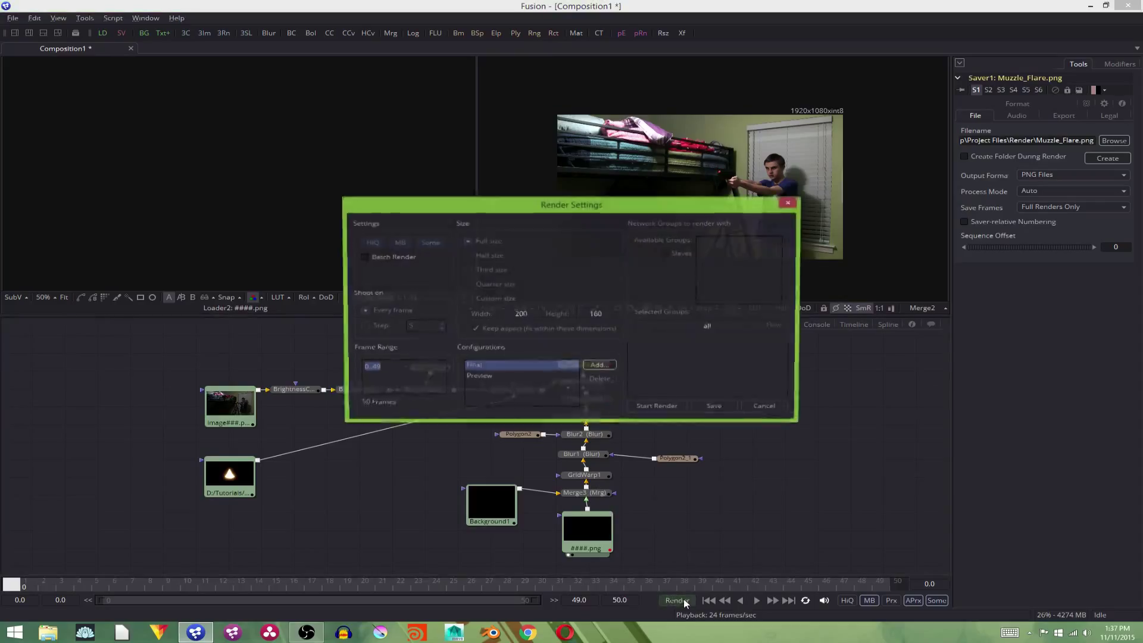
left_click(675, 408)
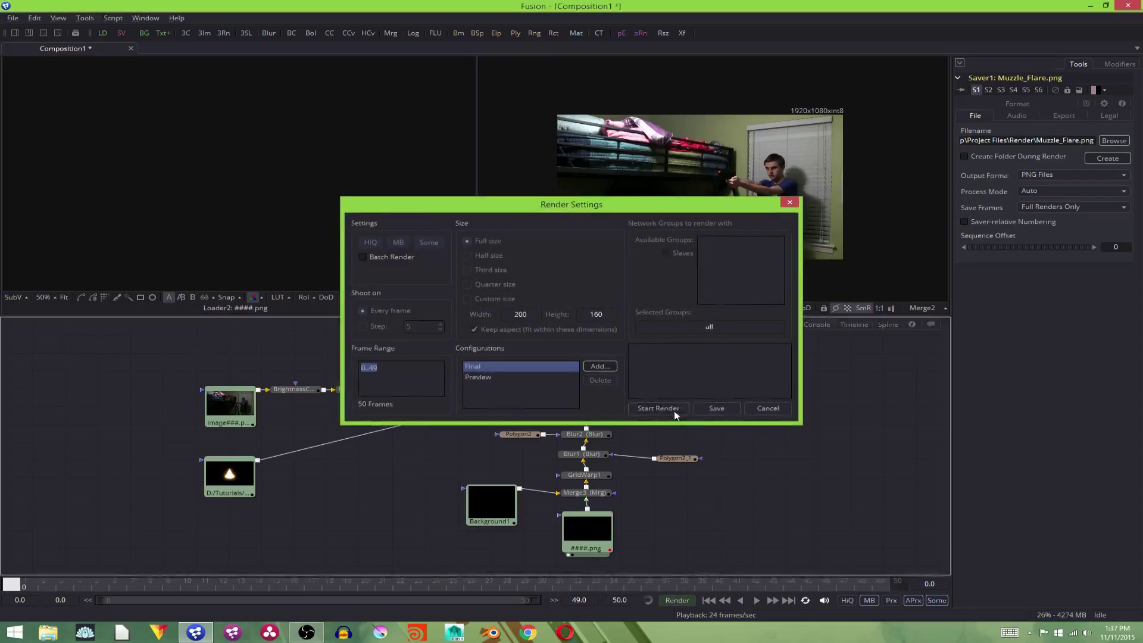